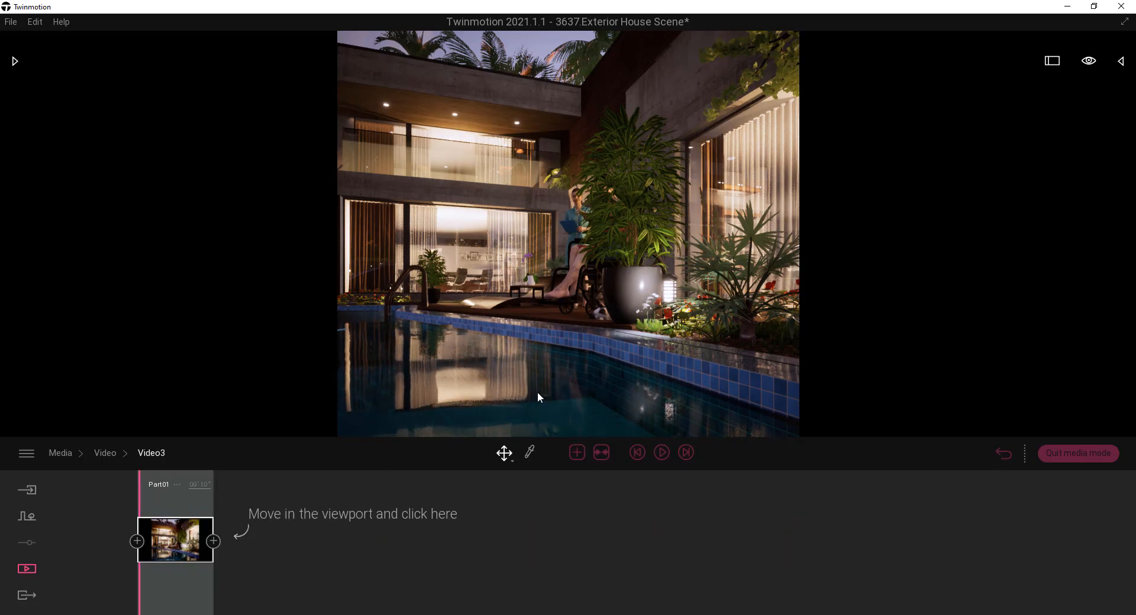
Step: Hide the two female characters beside the pool using their entries in the scene list
scroll(537, 391, up, 4)
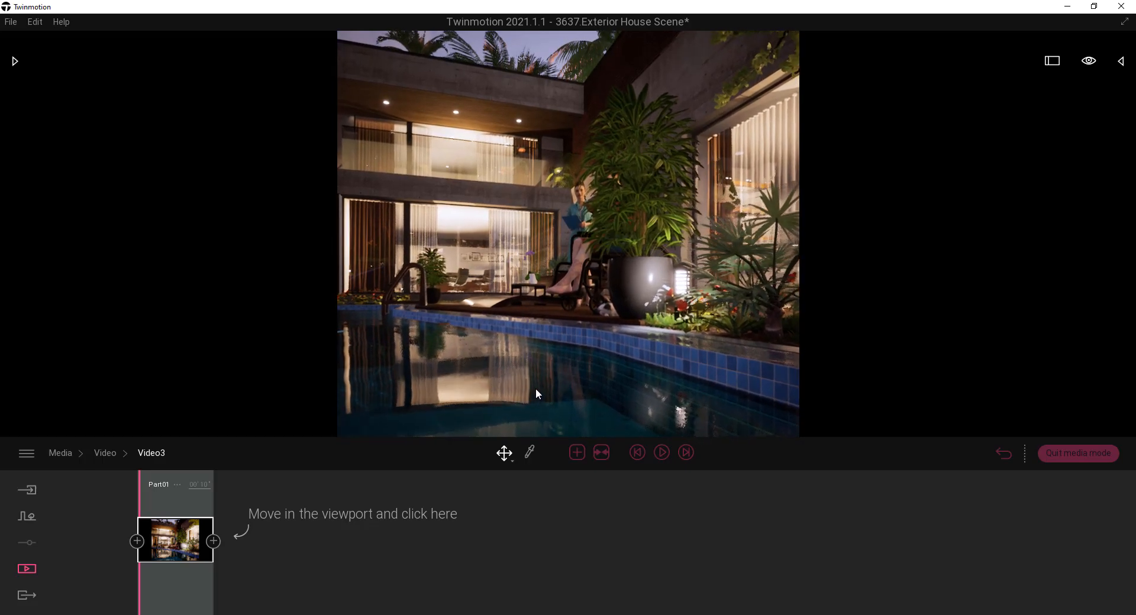
key(d)
drag(535, 390, 517, 386)
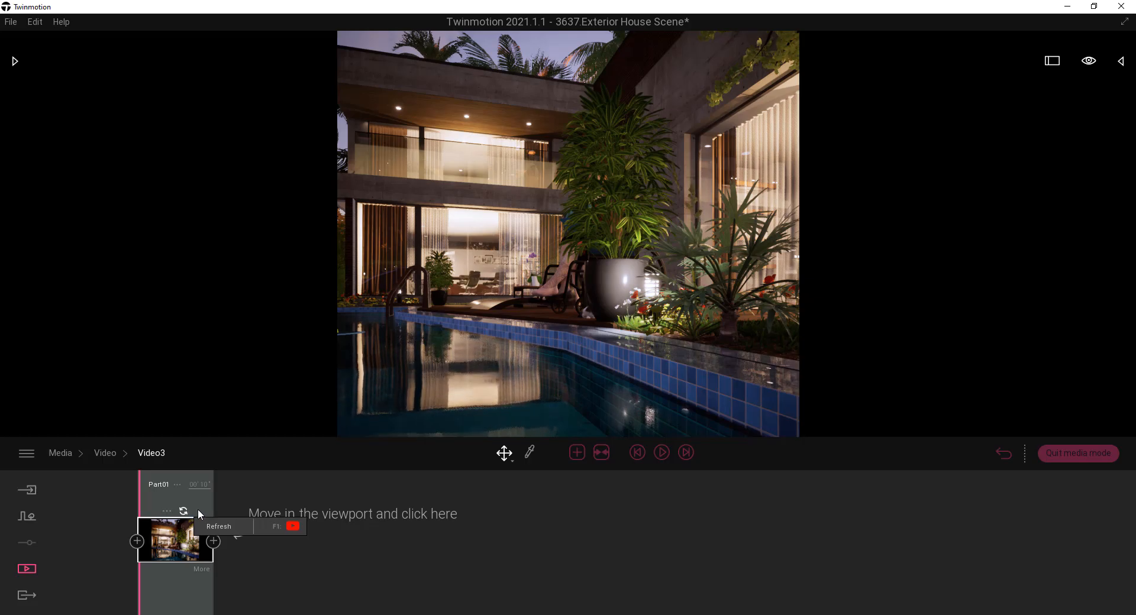
click(561, 282)
click(1104, 78)
click(939, 249)
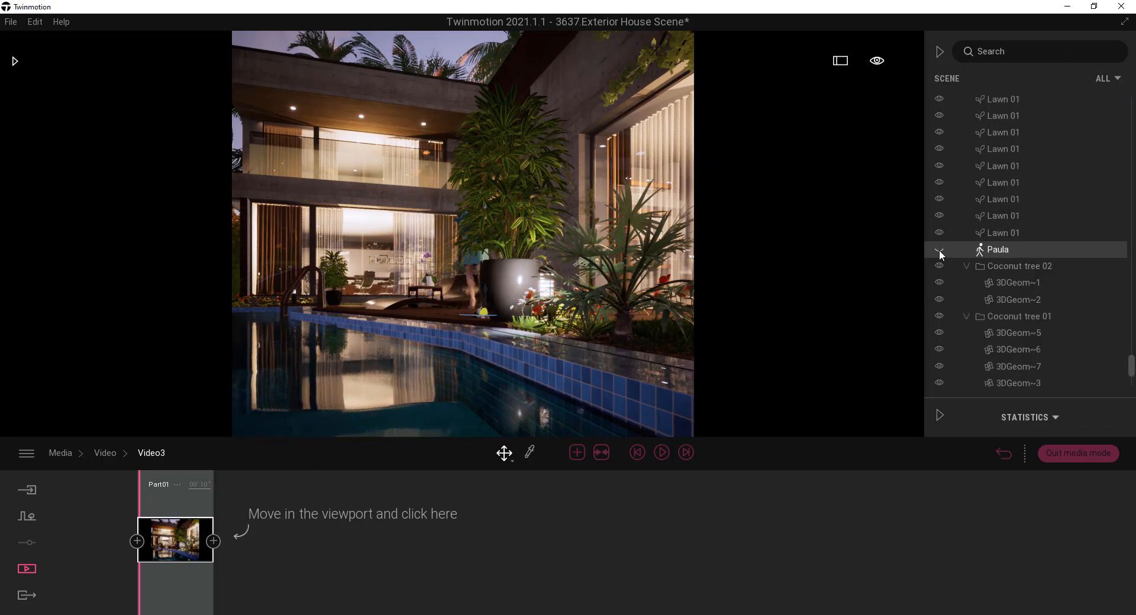
scroll(1128, 360, down, 5)
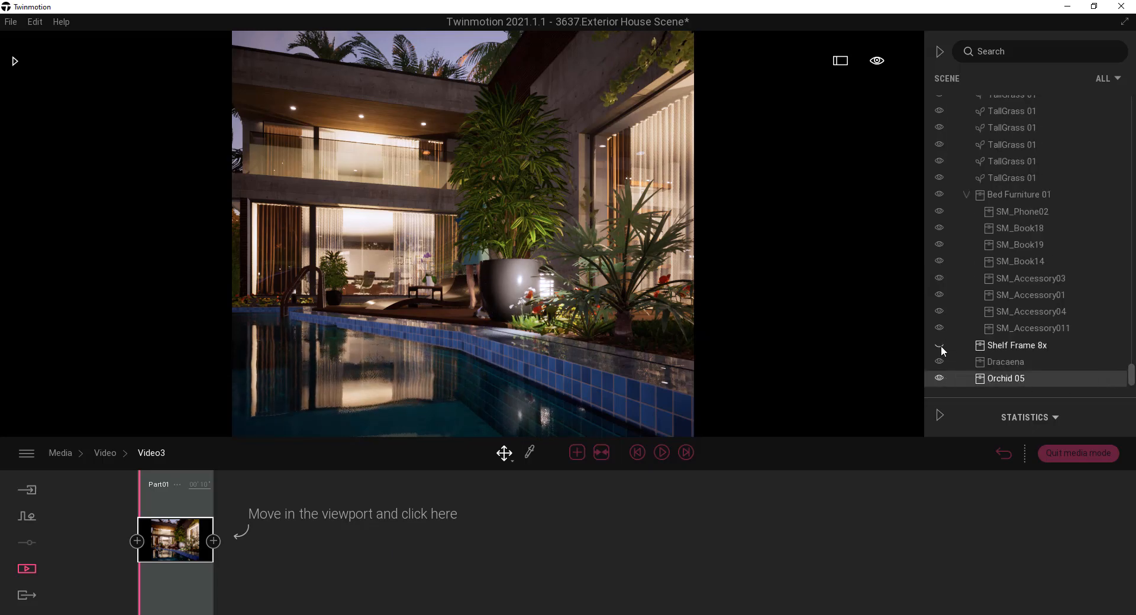
scroll(935, 253, up, 5)
click(939, 249)
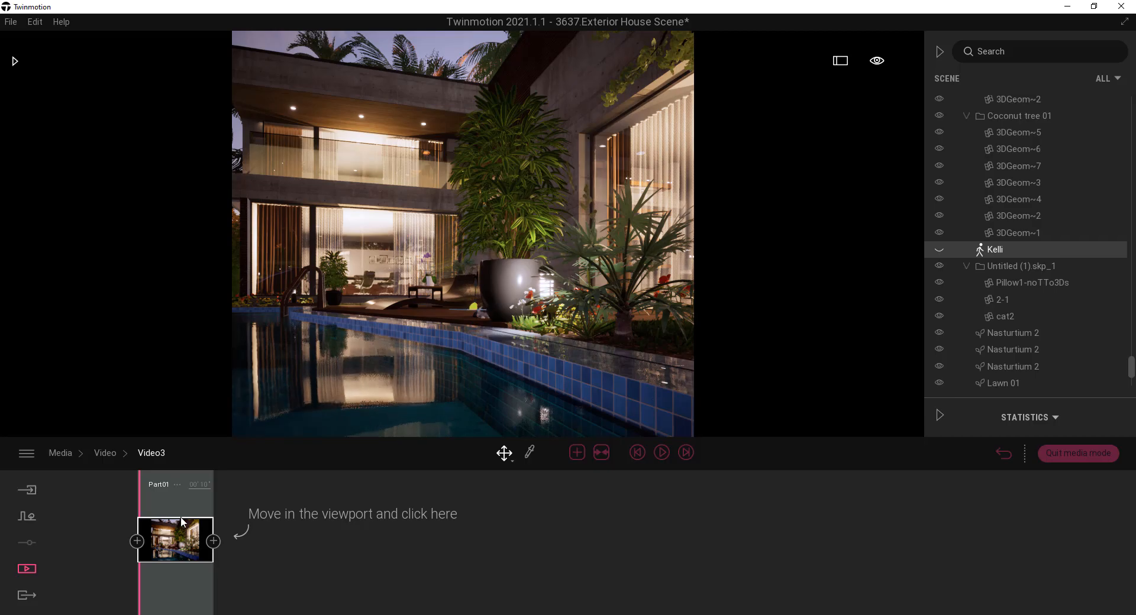
click(938, 53)
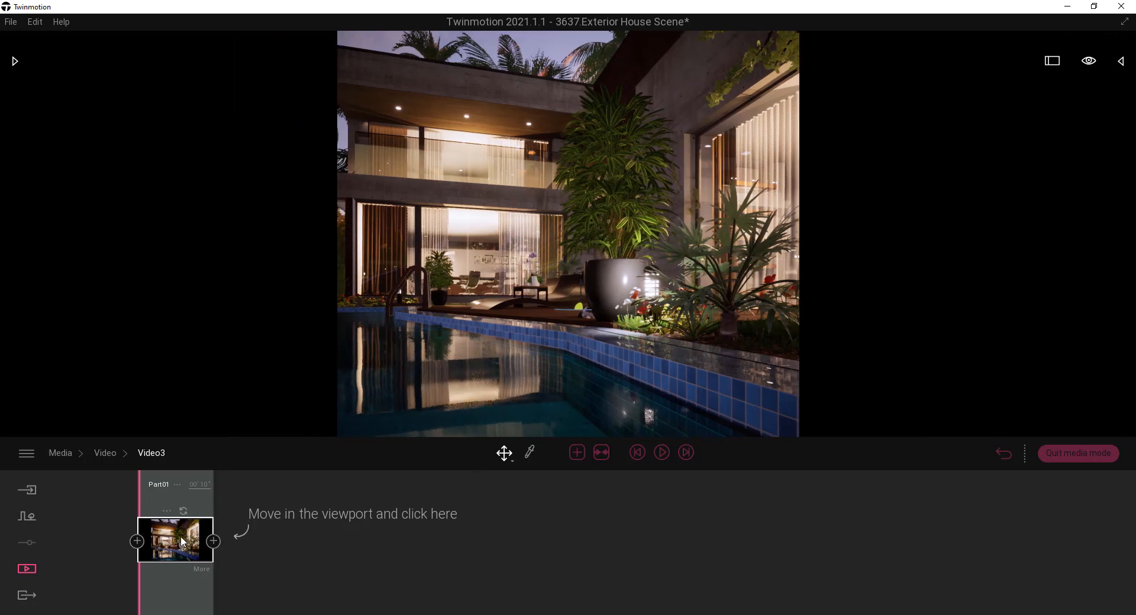
Step: Lower the camera close to the pool water, shift it sideways to the right, and update the first keyframe of Video3
key(q)
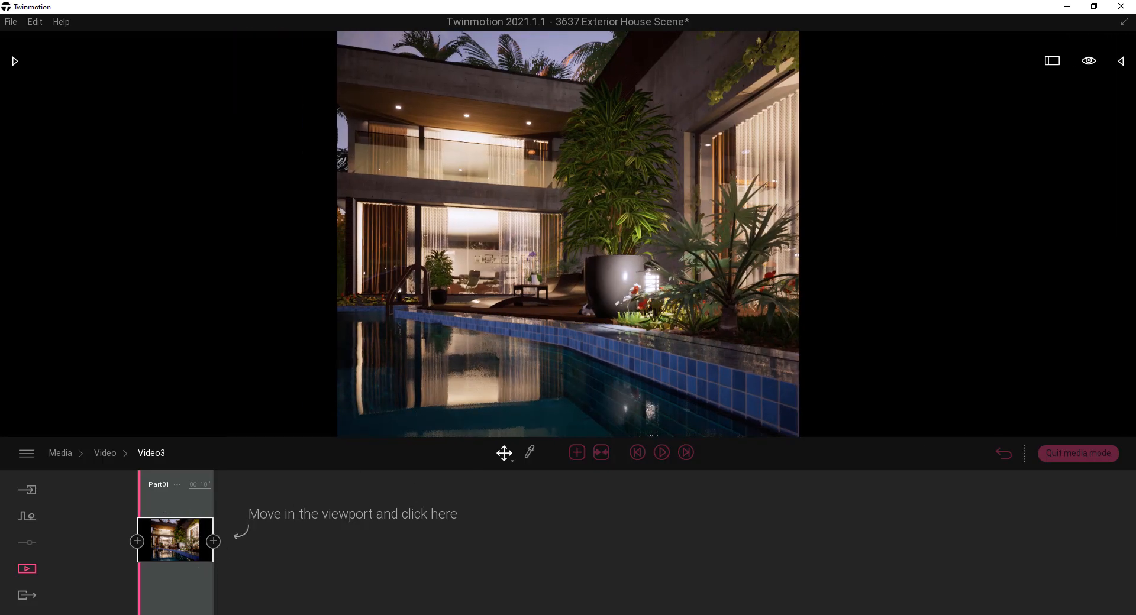
key(q)
key(q)
key(q)
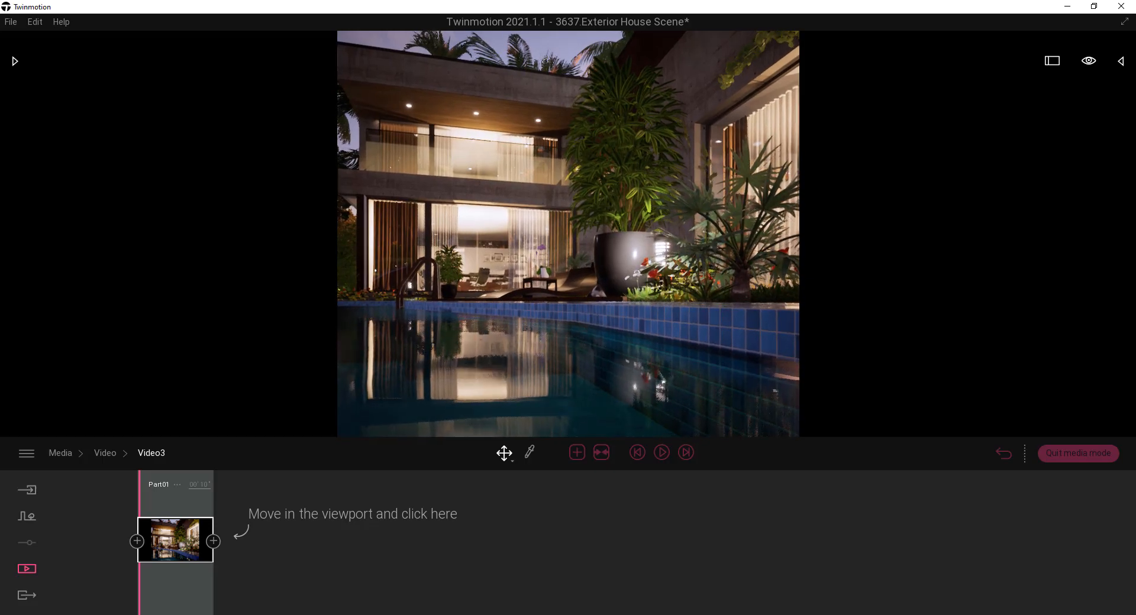
key(d)
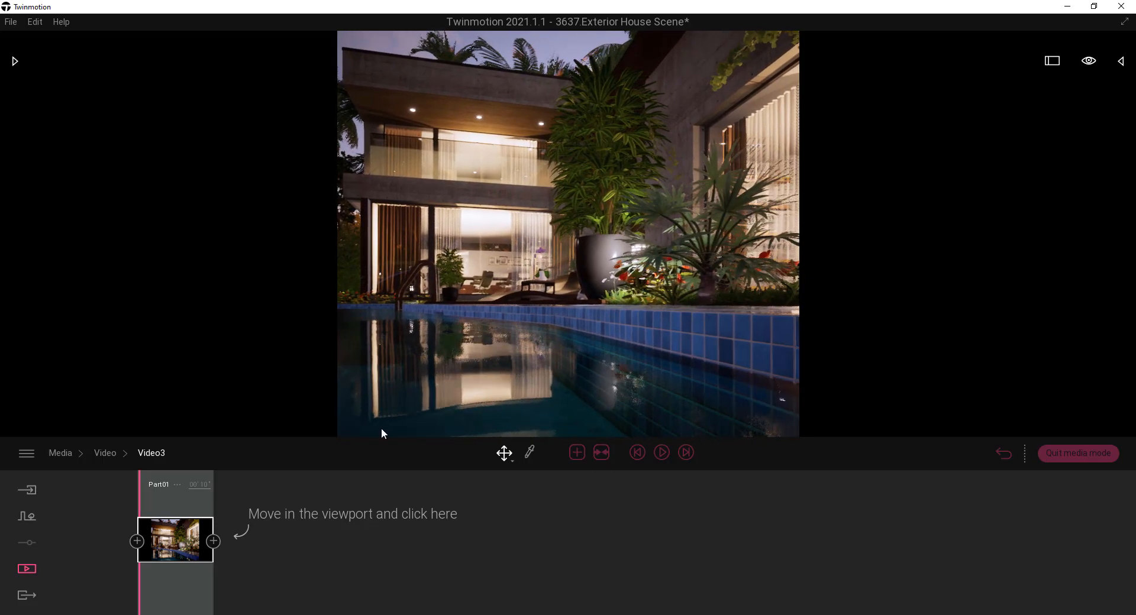
click(186, 512)
key(d)
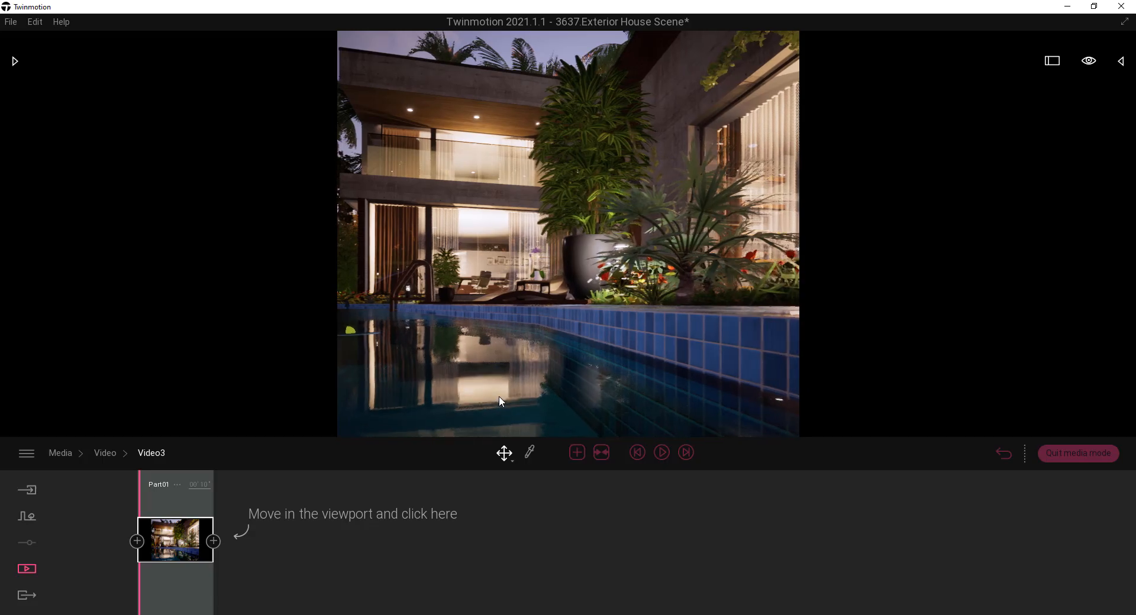
click(185, 511)
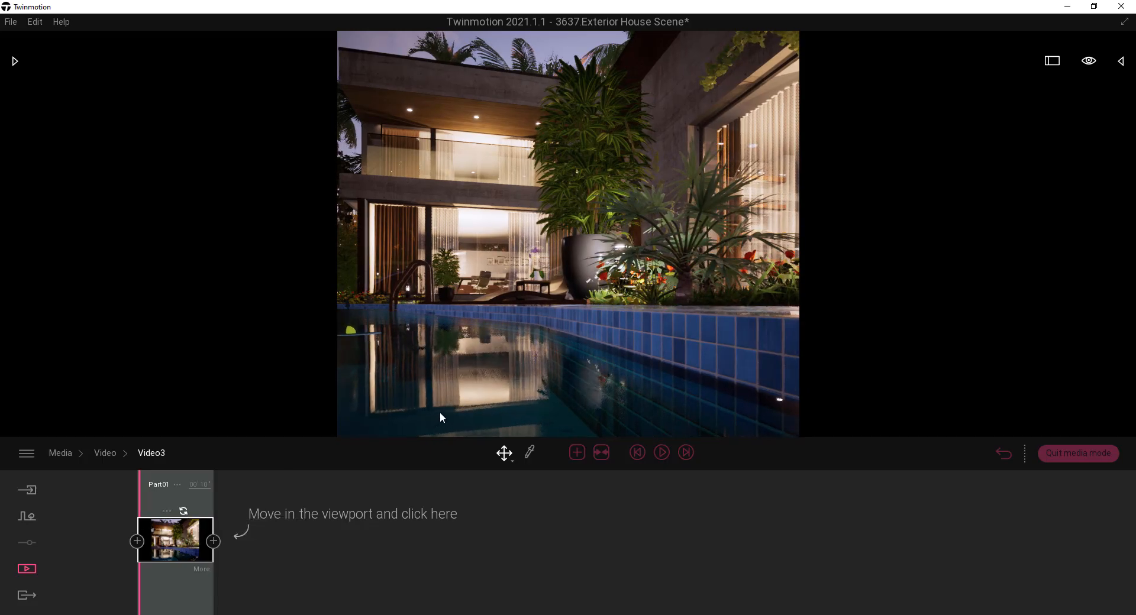
Step: Raise the camera and shift it left until the loungers and wooden deck show, and add this view as Video3's second keyframe
key(a)
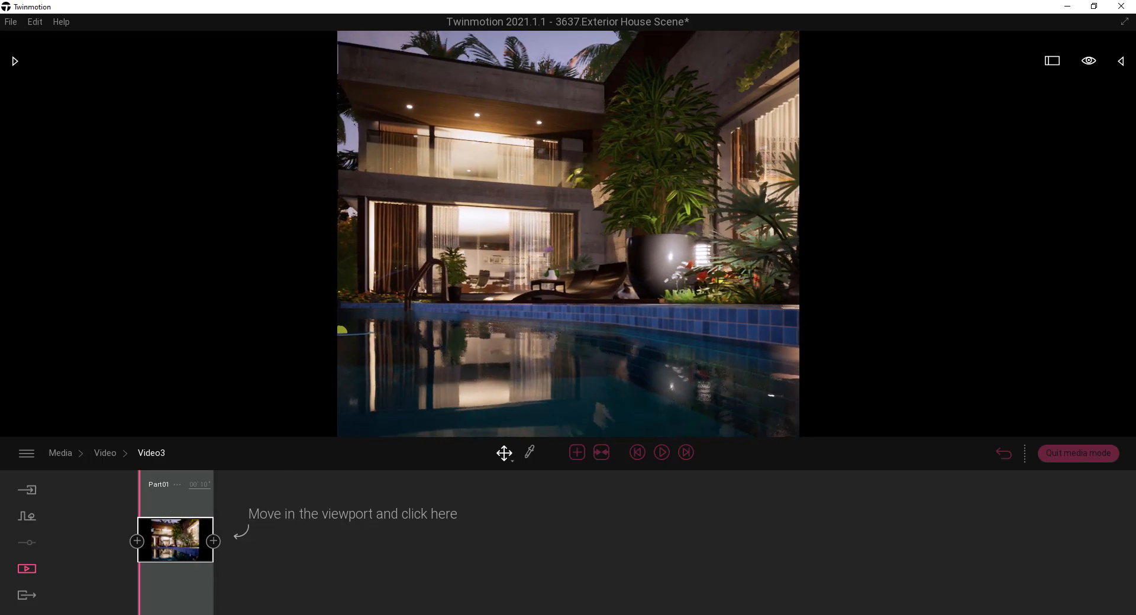
key(a)
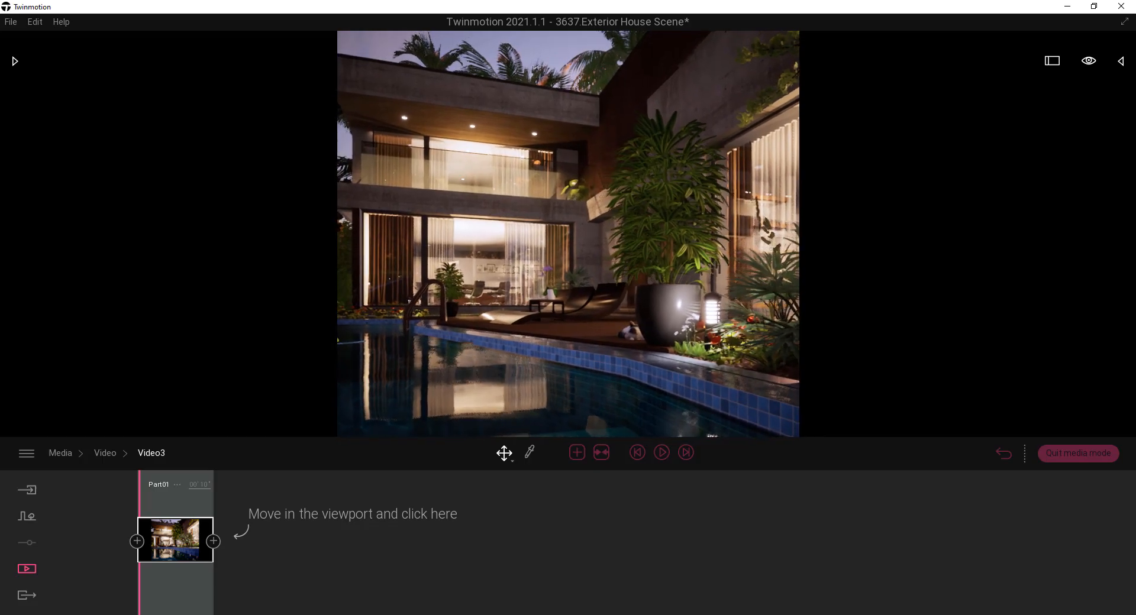
key(a)
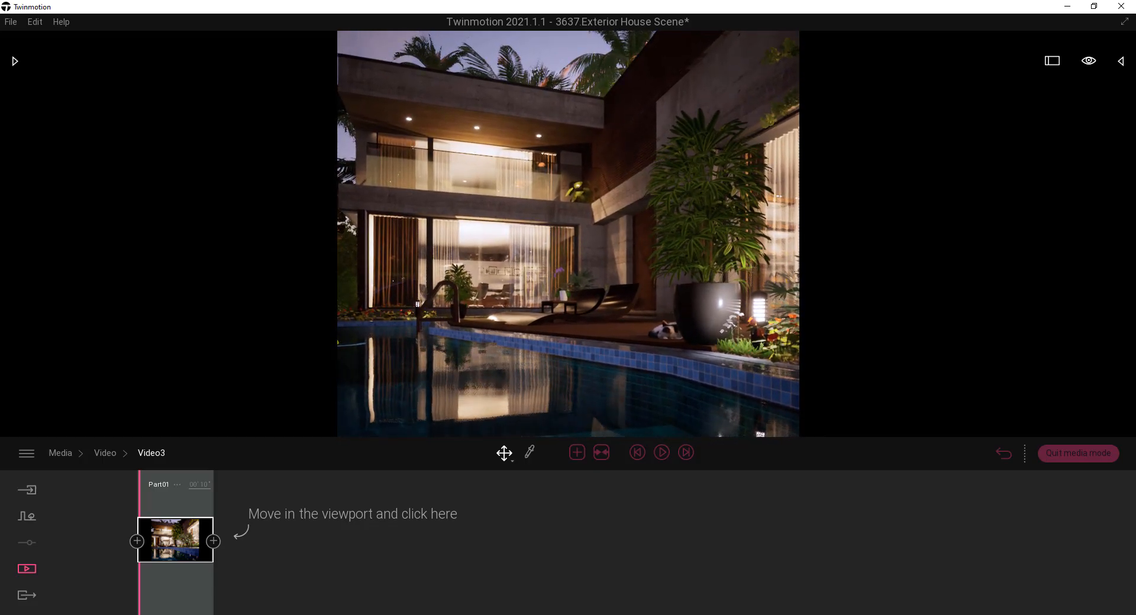
key(a)
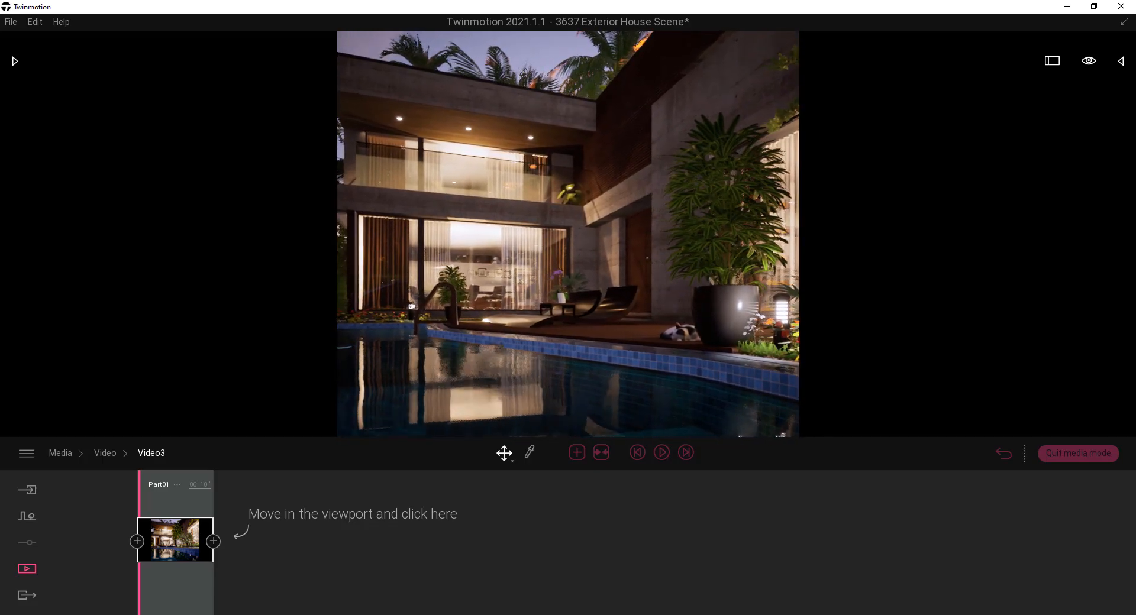
click(213, 541)
Step: Set the length of Part01 to 15 seconds and play the clip back
click(661, 453)
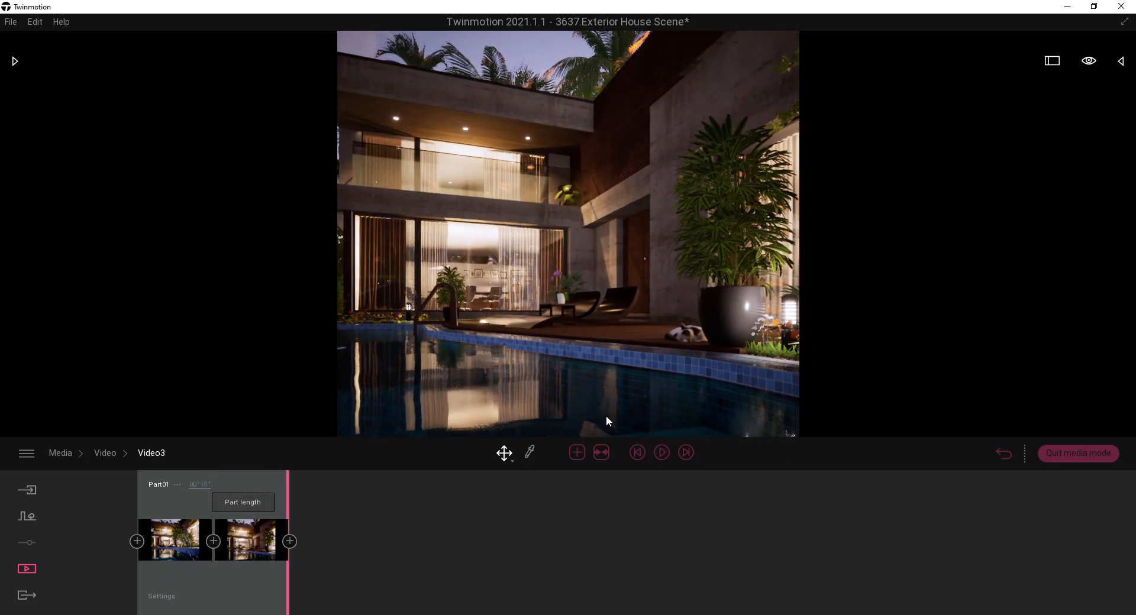
click(663, 454)
click(663, 454)
Step: Lower the camera at the first keyframe nearer to the water, update that keyframe, and replay the clip
click(183, 537)
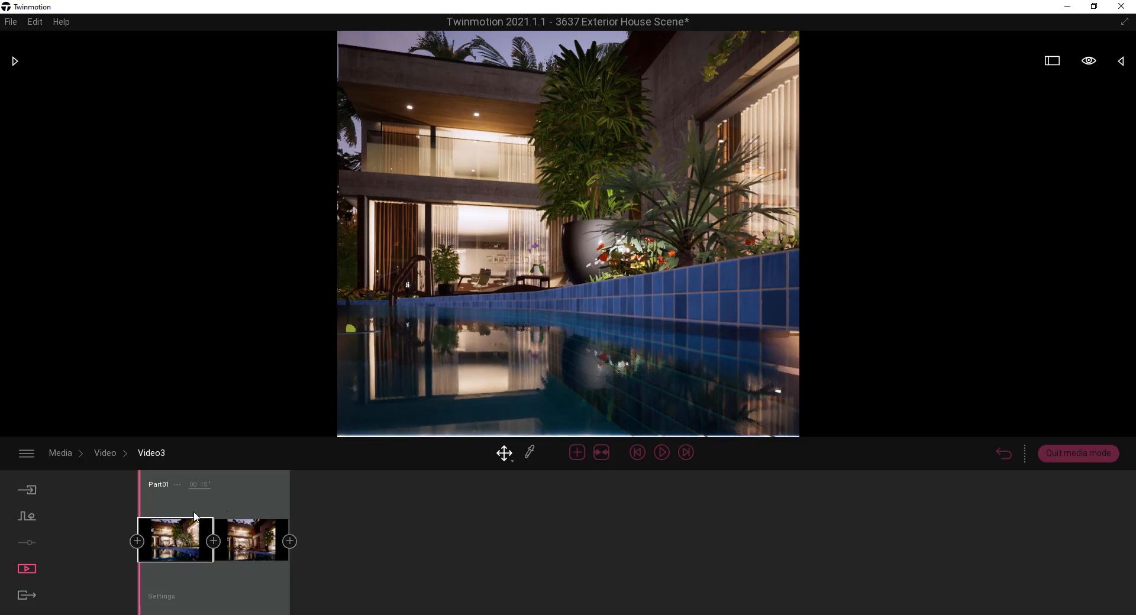
key(q)
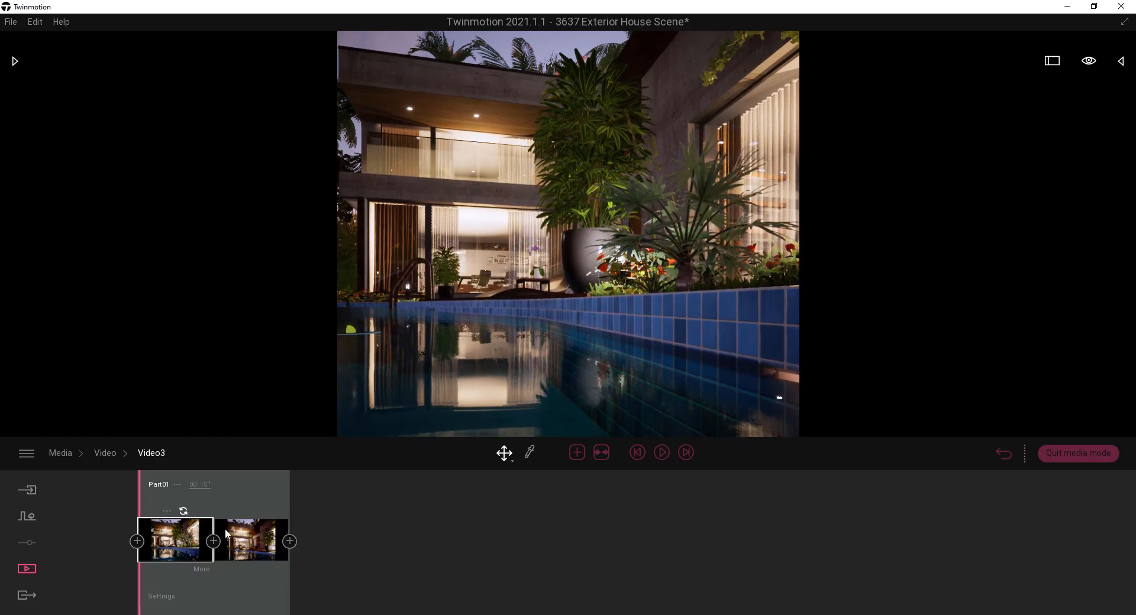
click(662, 453)
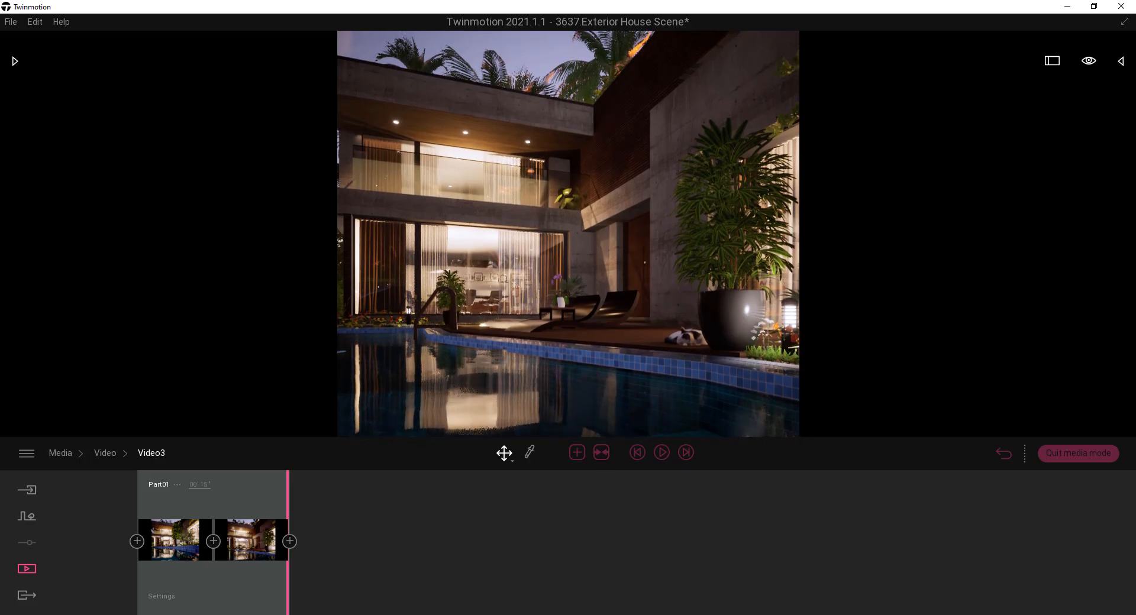
Step: Shift the ending camera slightly to the right, update the second keyframe with it, and replay the clip
drag(568, 234, 562, 234)
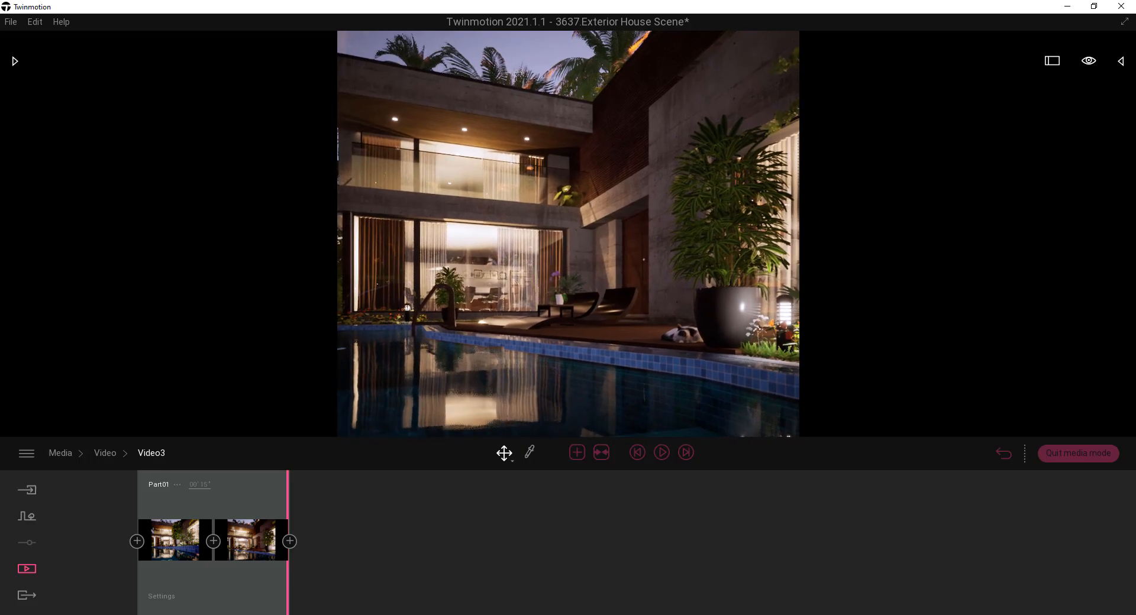
key(d)
drag(568, 234, 573, 234)
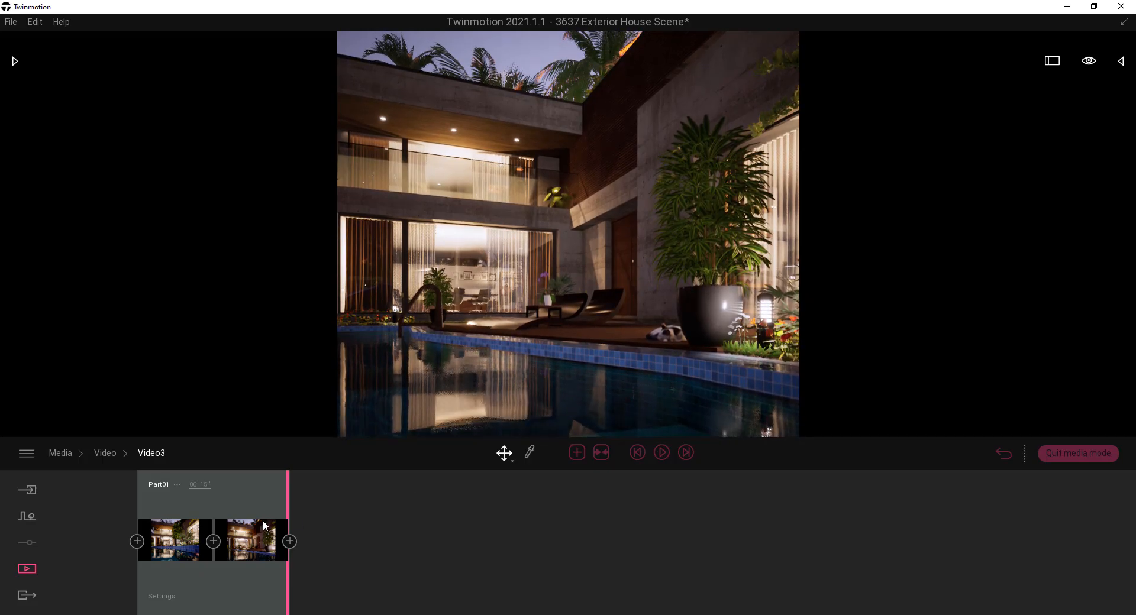
click(662, 452)
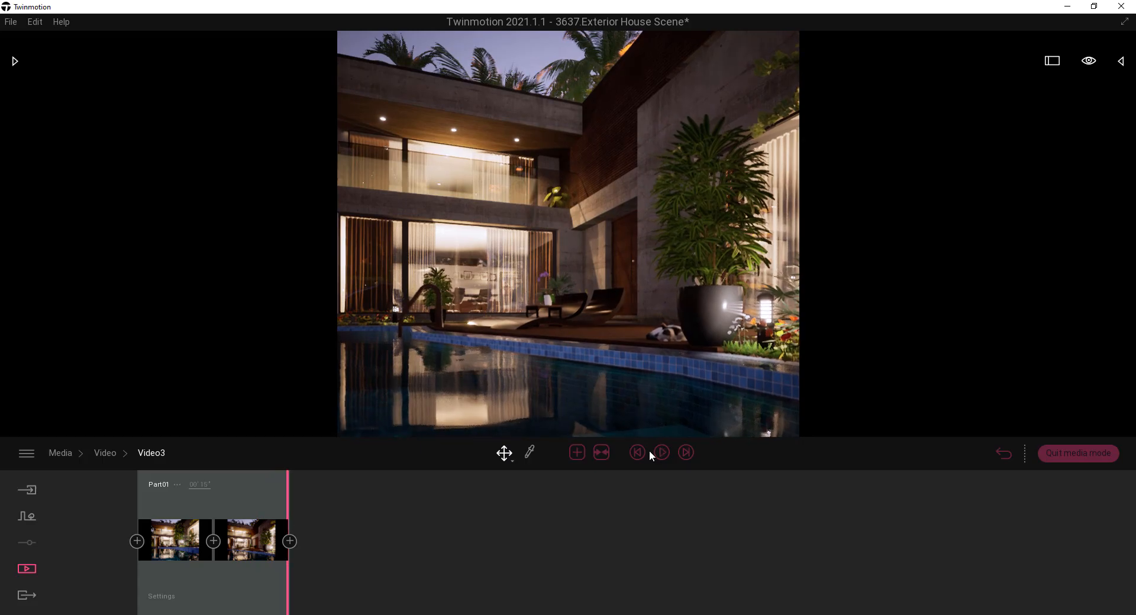
Step: Turn the camera toward the concrete wall and large potted plant, and create a new video starting from this view
drag(626, 393, 649, 387)
key(a)
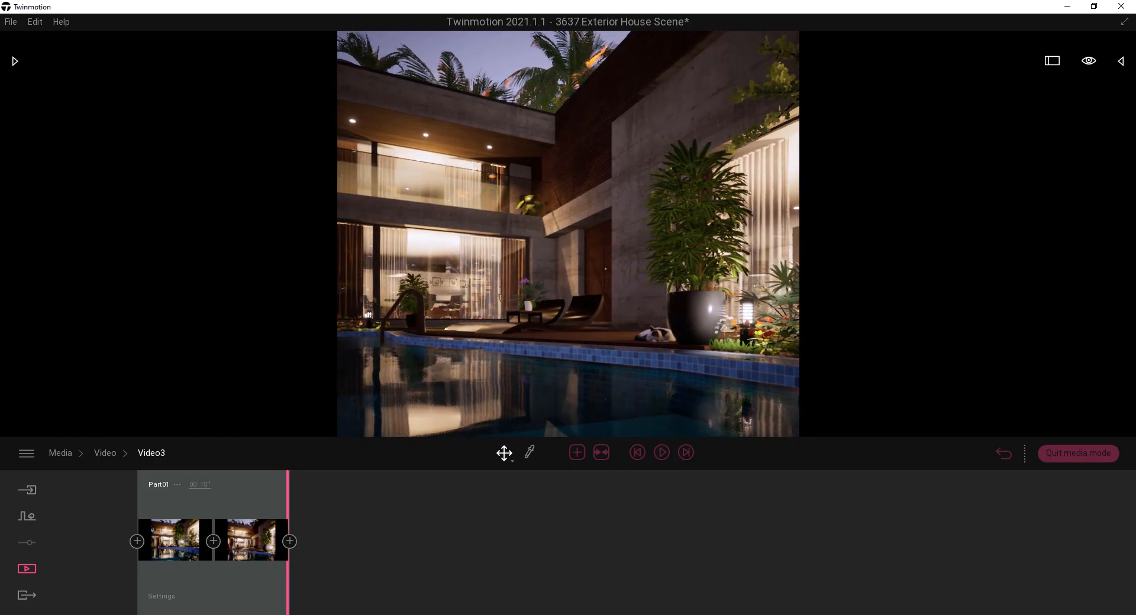
key(a)
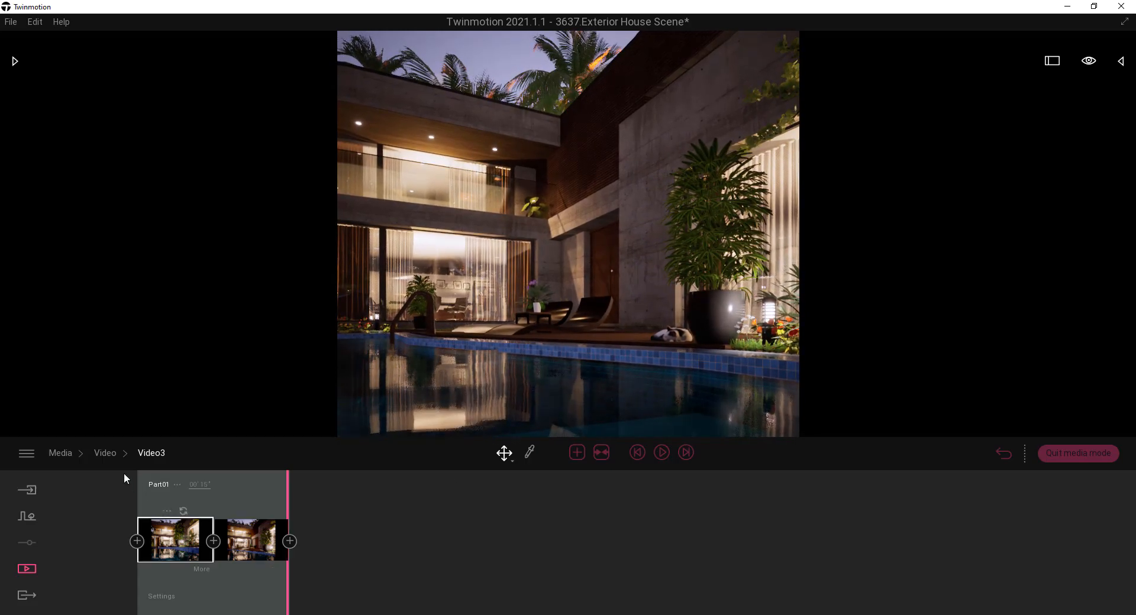
click(107, 453)
key(F1)
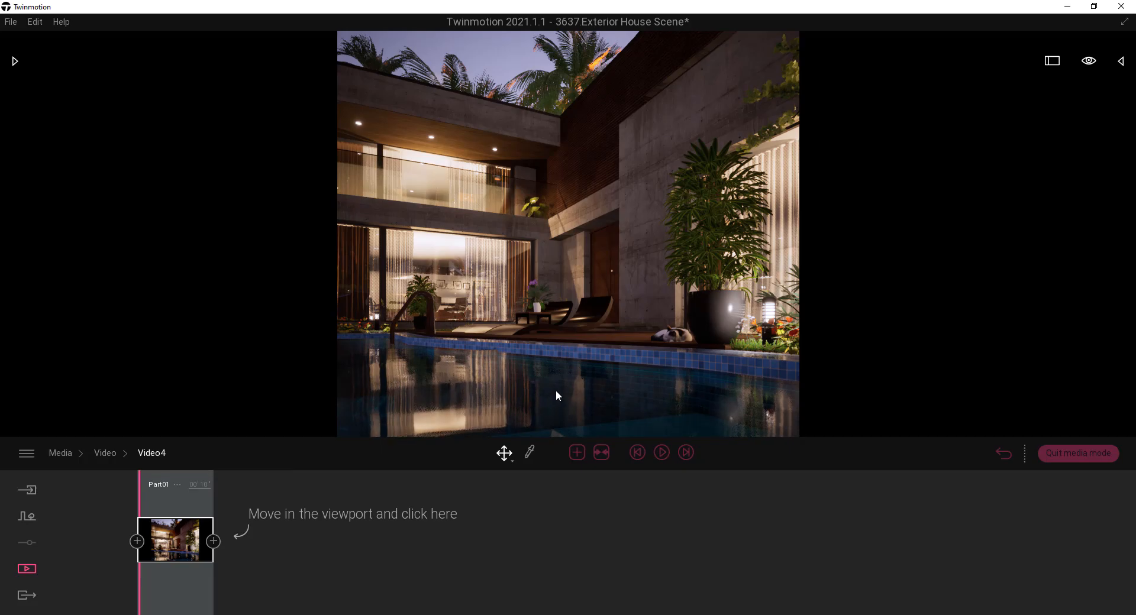
Step: Raise the camera above the pool, pull it back slightly, and update the first keyframe of Video4
key(e)
key(e)
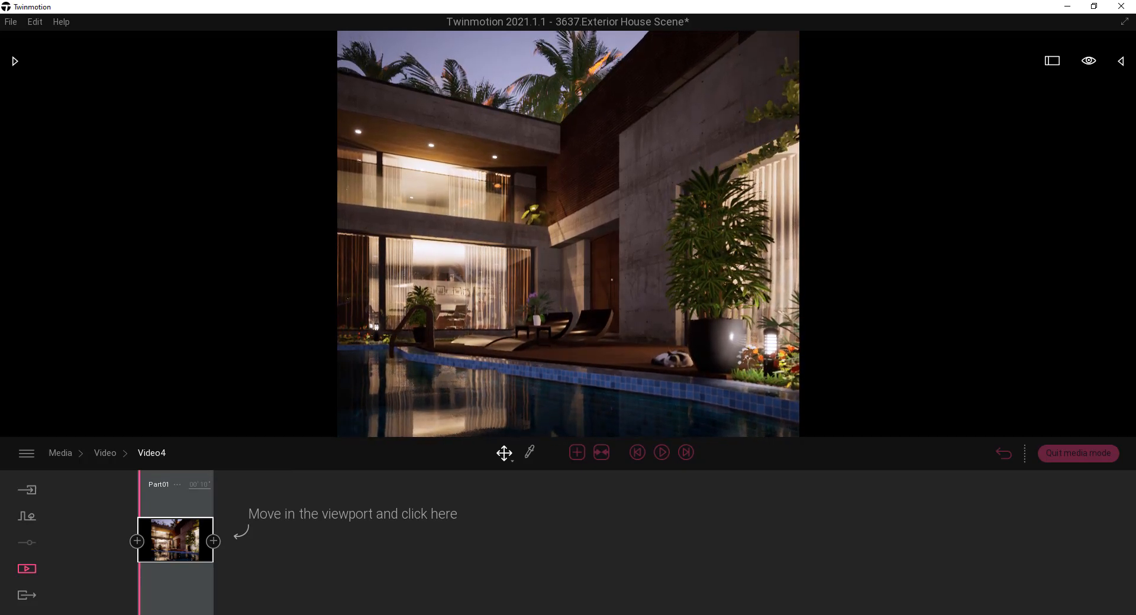
key(s)
key(e)
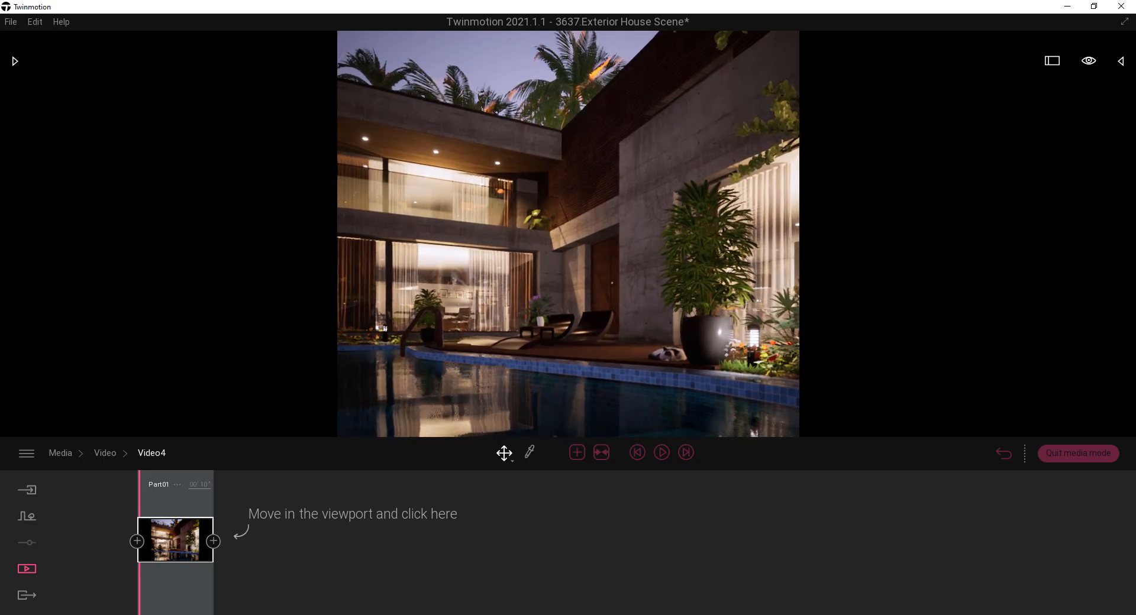
key(q)
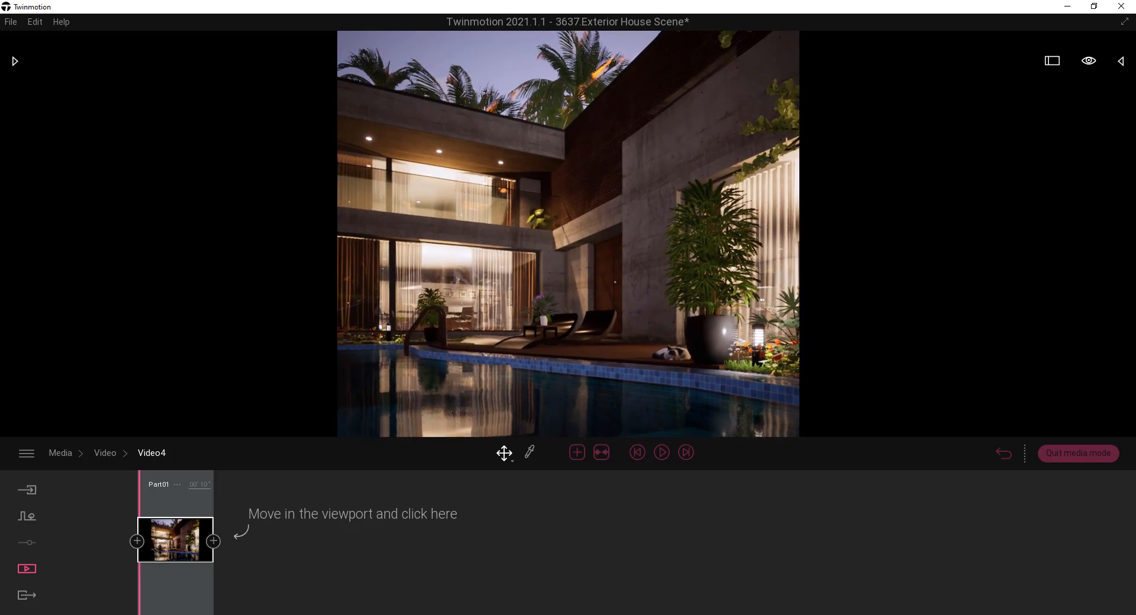
click(184, 512)
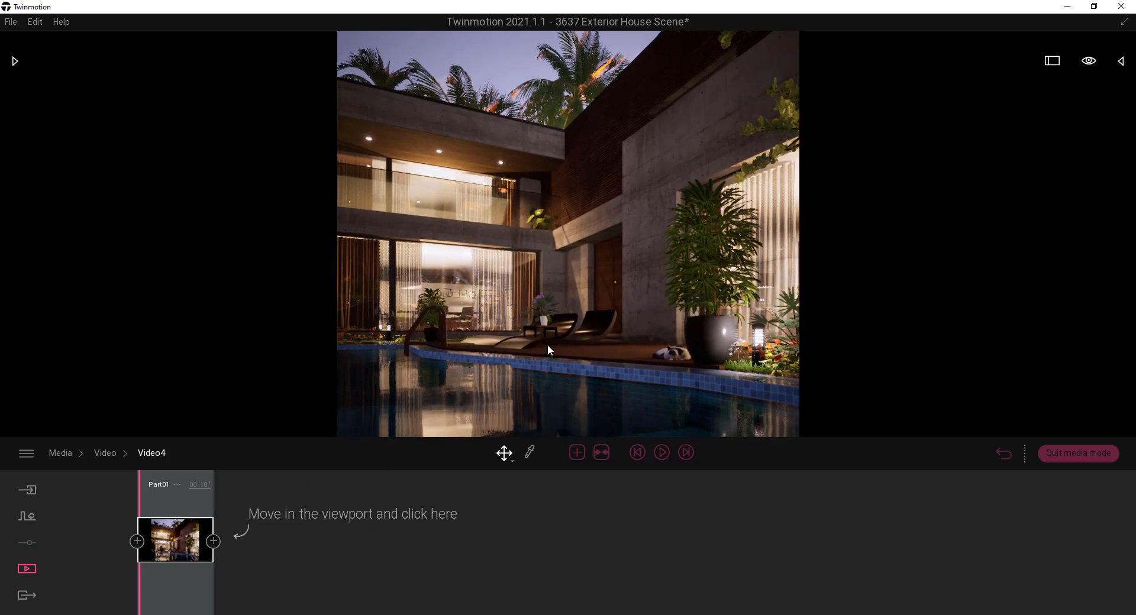
Step: Pull the camera back until the overhanging tree frames the house, add this view as Video4's second keyframe, and play the clip
key(s)
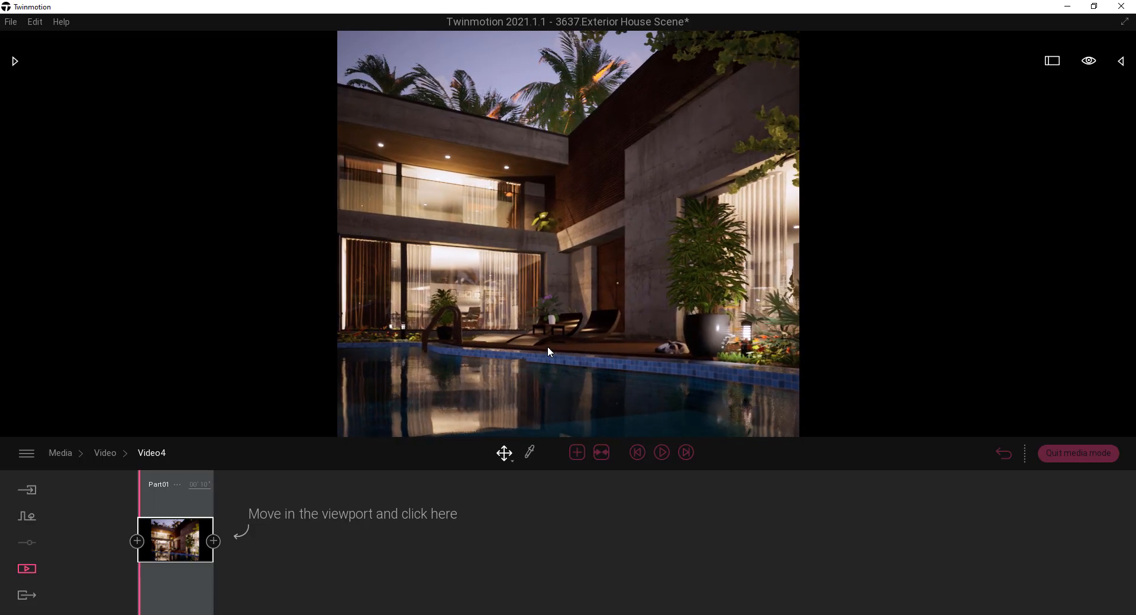
key(w)
key(s)
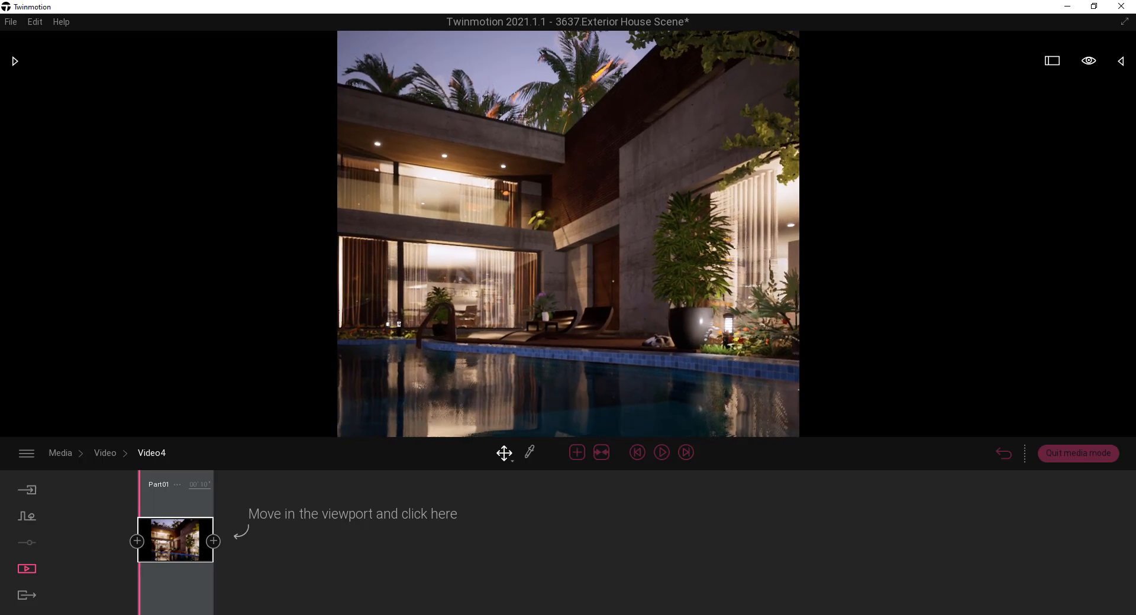
key(e)
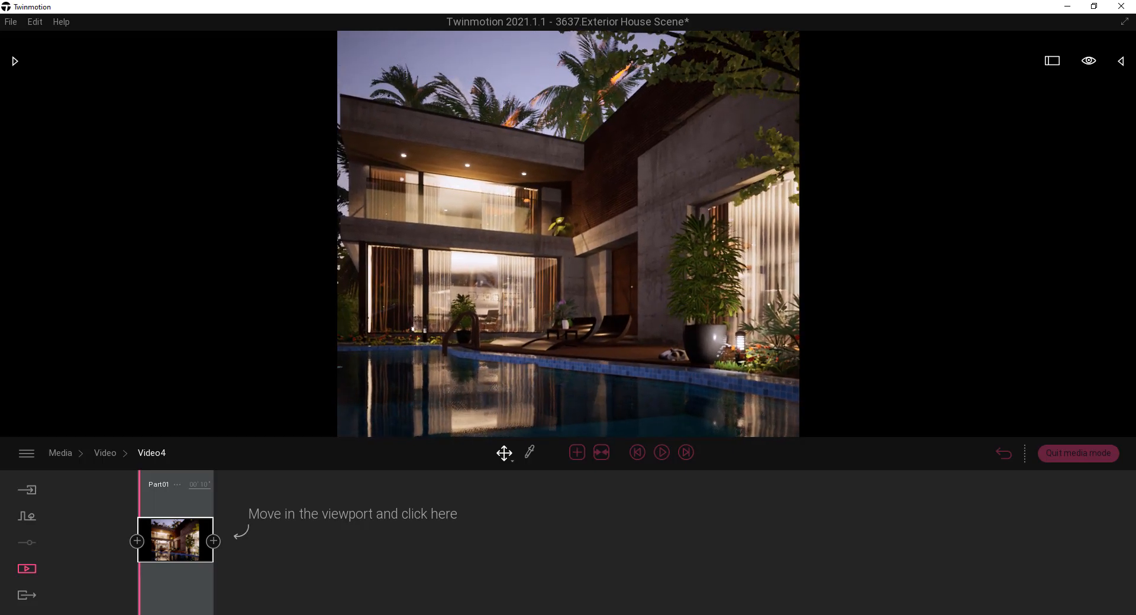
drag(568, 234, 570, 237)
key(d)
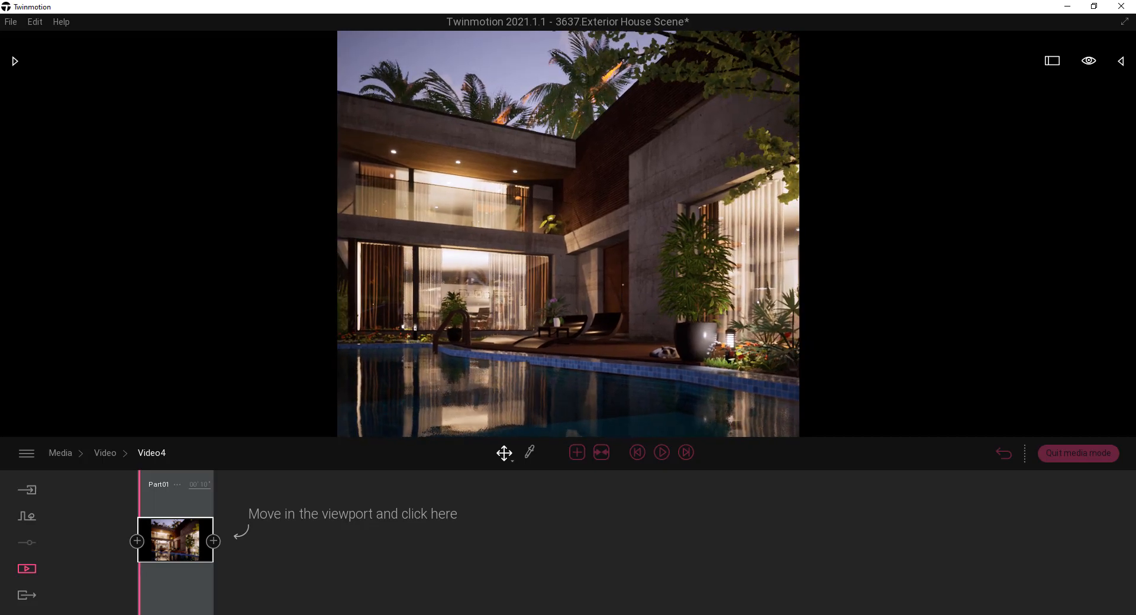
key(a)
mouse_move(568, 234)
mouse_down()
mouse_move(578, 233)
mouse_move(561, 234)
mouse_up()
key(a)
key(s)
key(s)
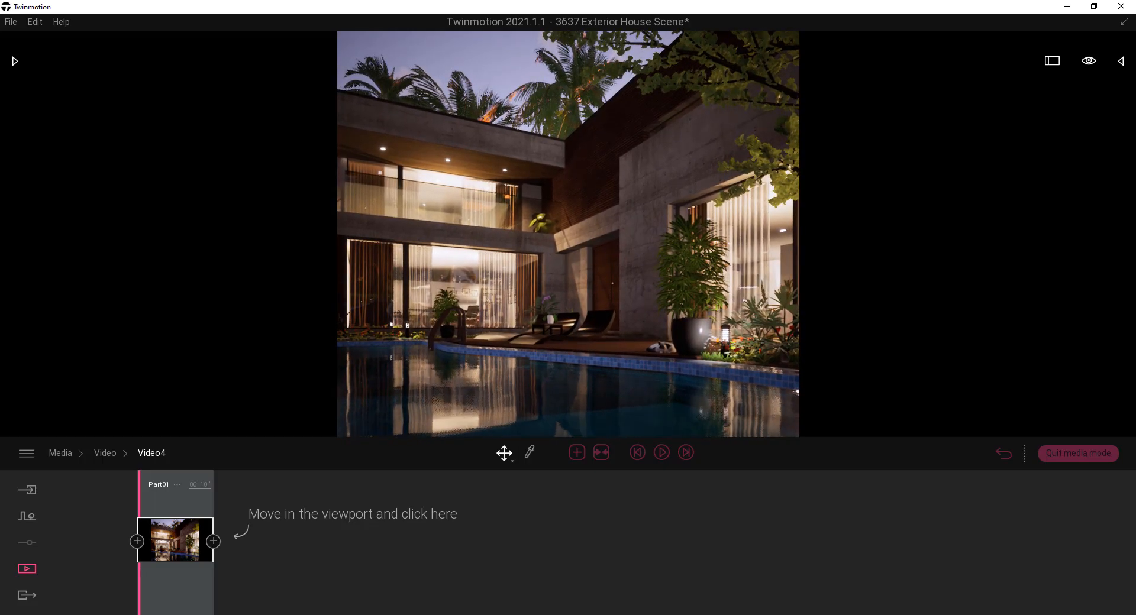
click(213, 542)
click(662, 453)
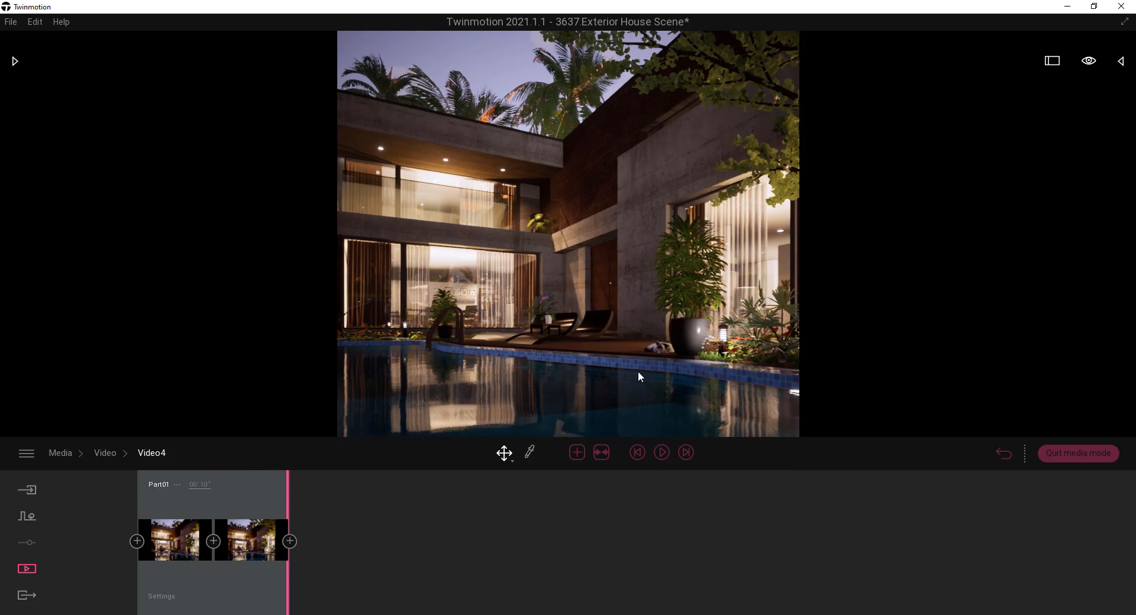
Step: Update Video4's second keyframe with the slightly adjusted view, and create a new video from a closer view of the pool terrace
click(288, 523)
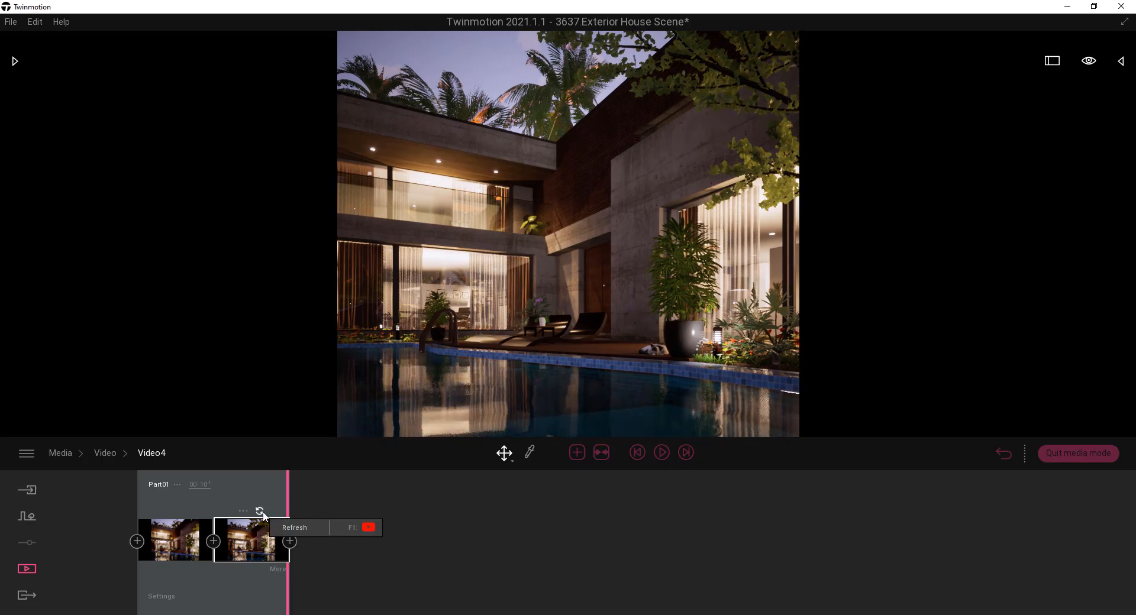
key(w)
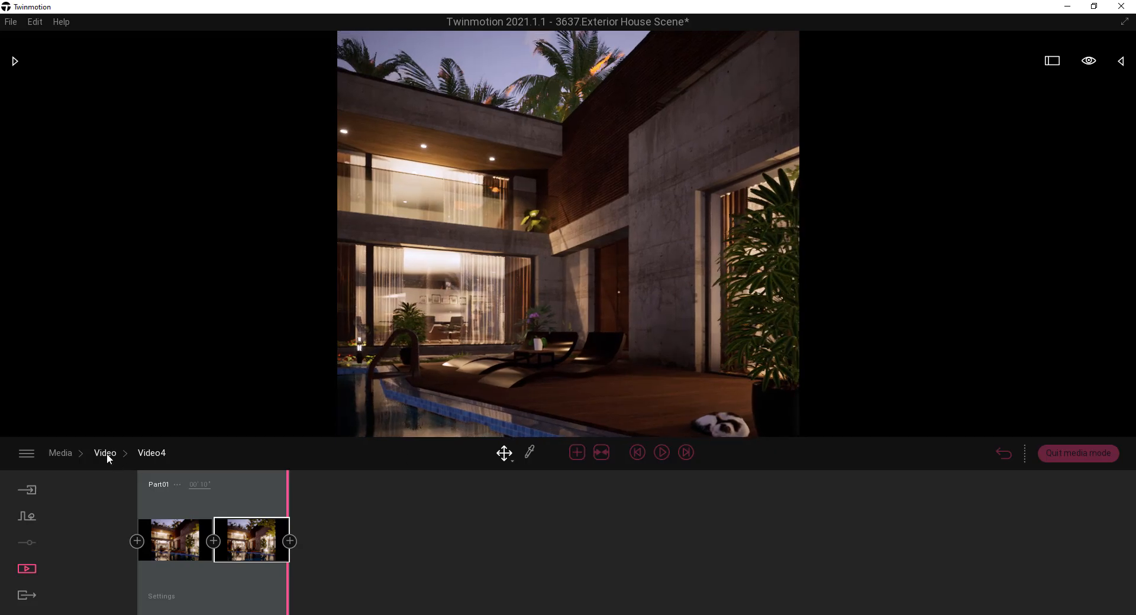
click(106, 453)
click(134, 532)
Step: Move the camera until the large potted plant fills the right foreground of the terrace view, and update Video5's first keyframe
key(d)
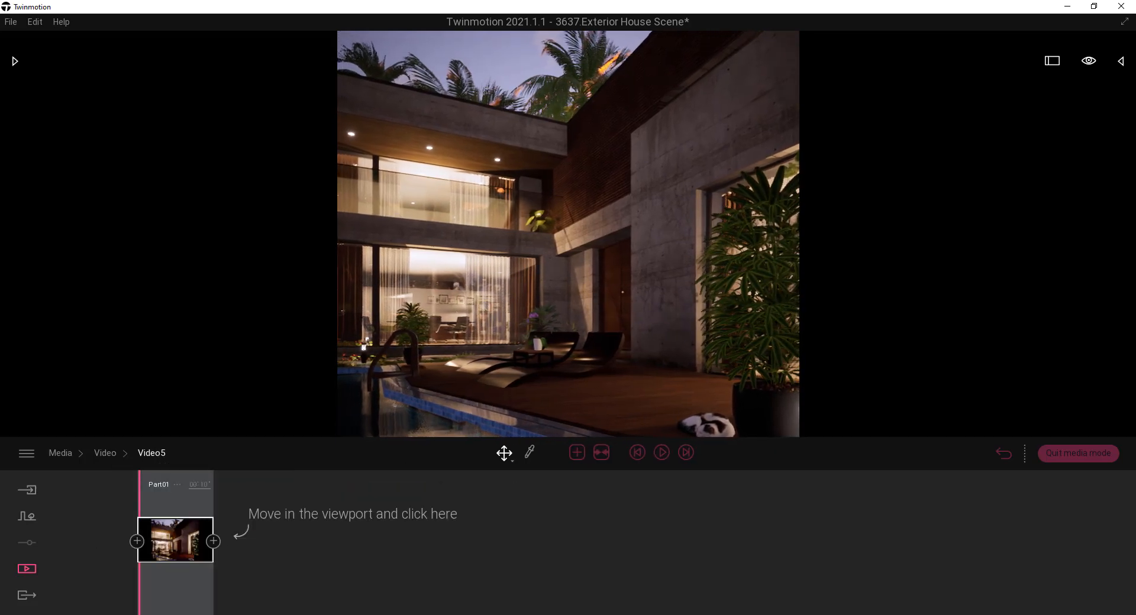
key(w)
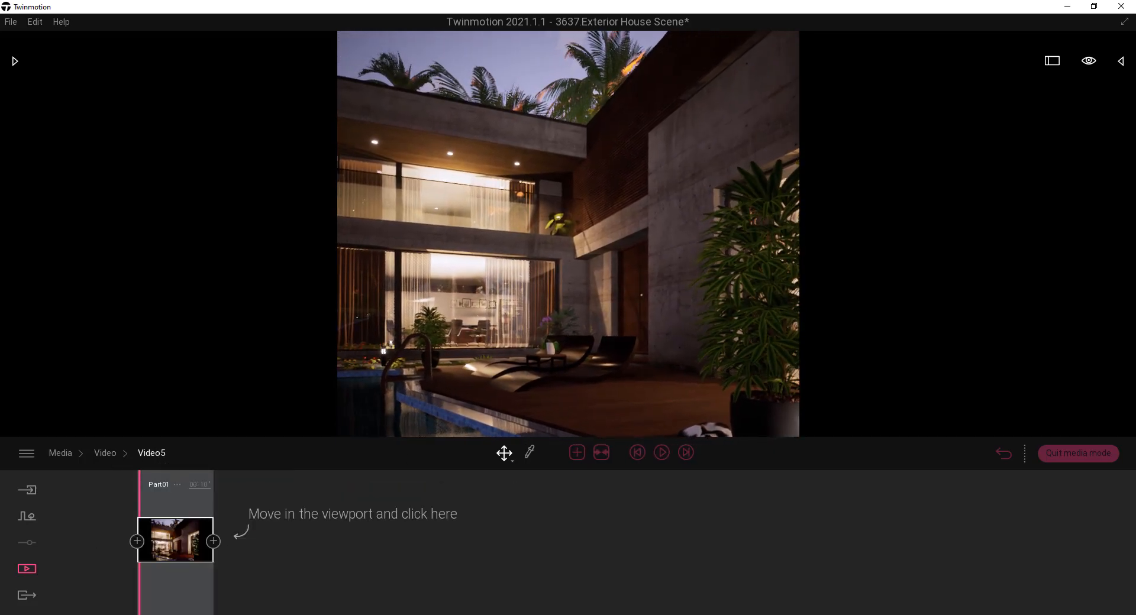
key(w)
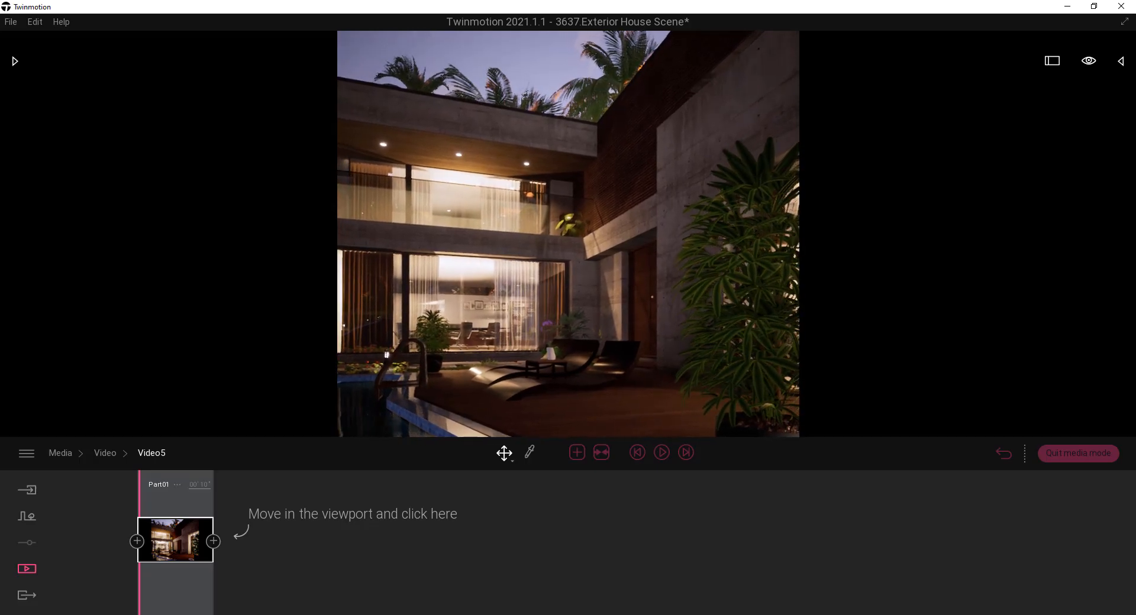
click(188, 511)
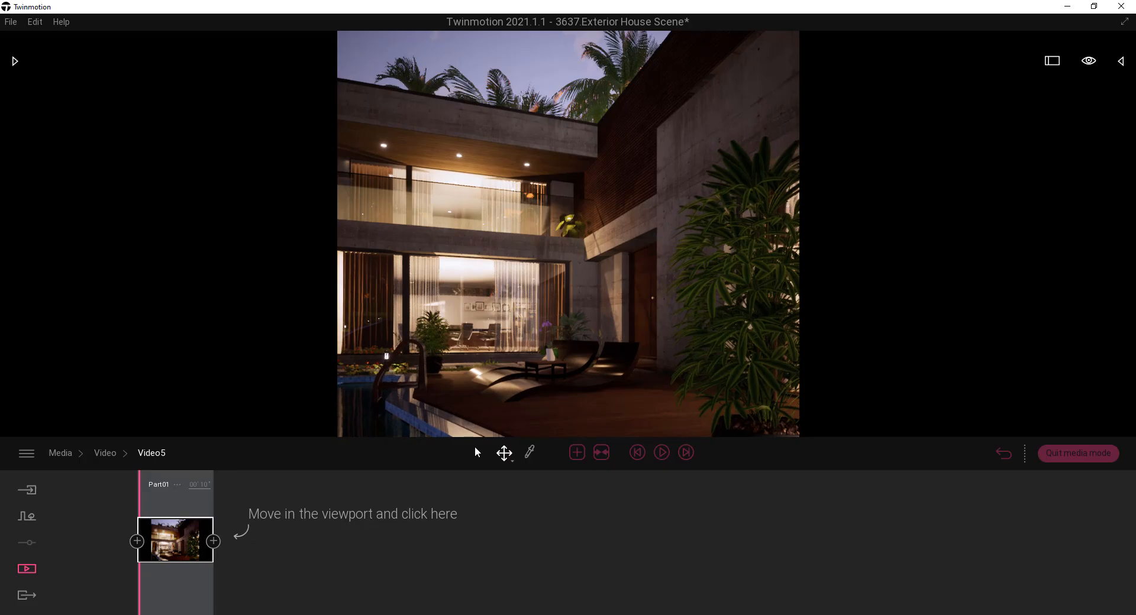
Step: Fine-tune the camera height and angle around the potted plant and lounge chairs, and refresh Video5's first keyframe again
key(w)
key(e)
mouse_move(190, 536)
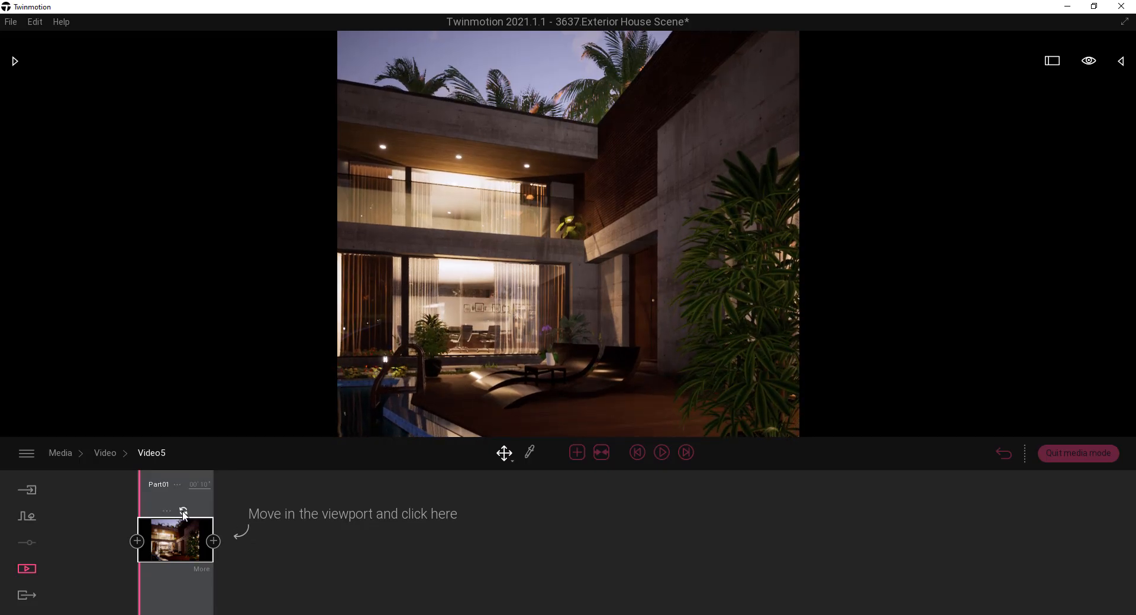
key(q)
drag(577, 359, 587, 358)
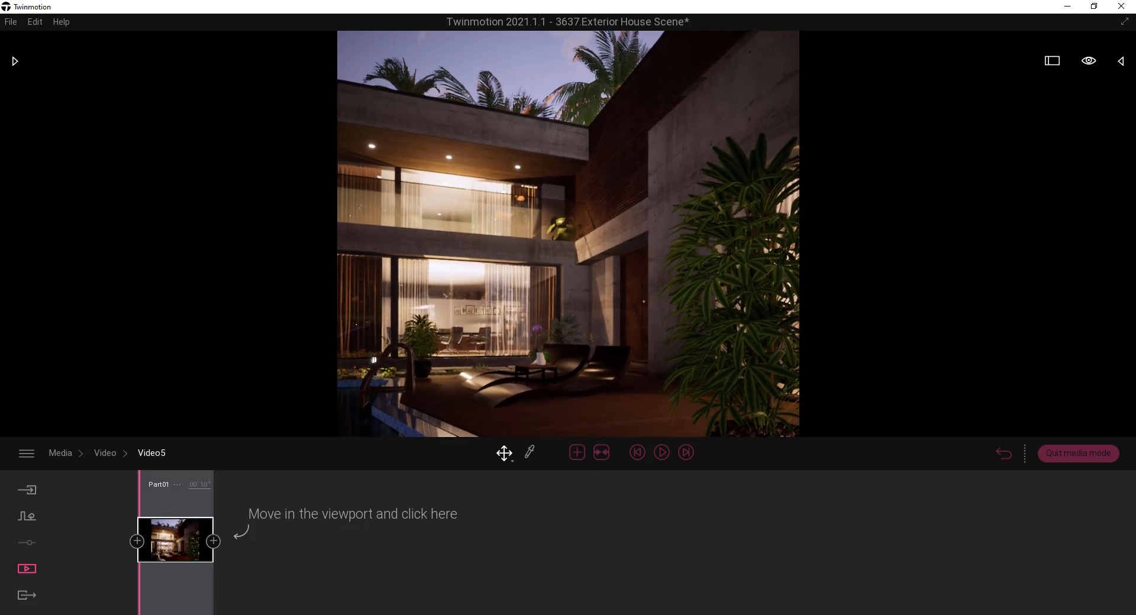
Step: Move the camera to show the sleeping dog beside the plant pot and pool edge, add it as Video5's second keyframe, and play the clip
key(d)
drag(544, 388, 544, 382)
key(a)
drag(574, 421, 584, 426)
key(q)
key(q)
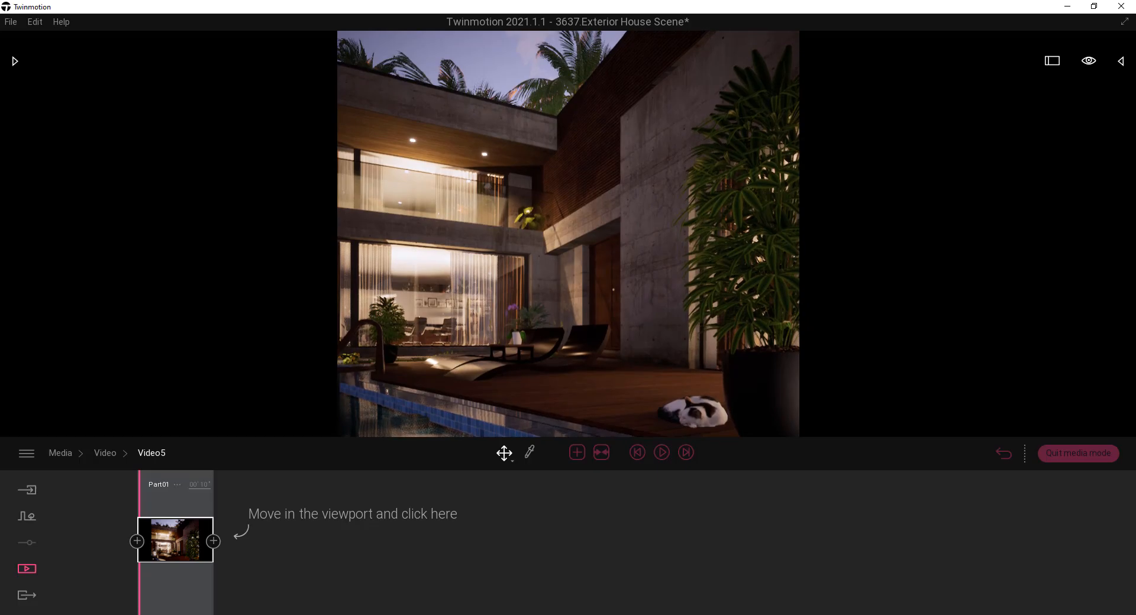
key(a)
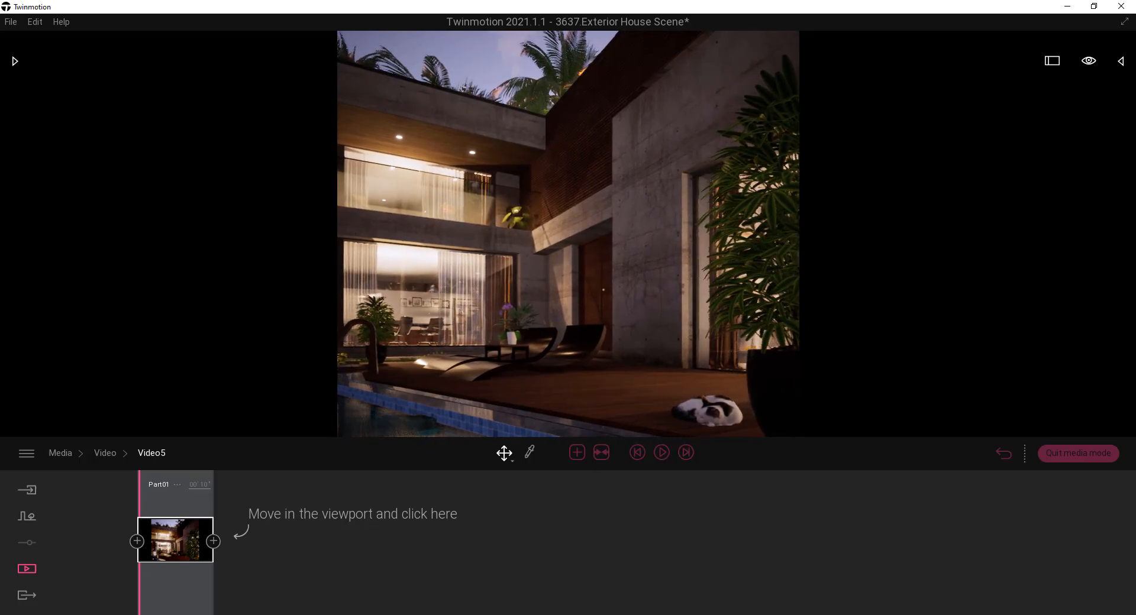
key(q)
key(a)
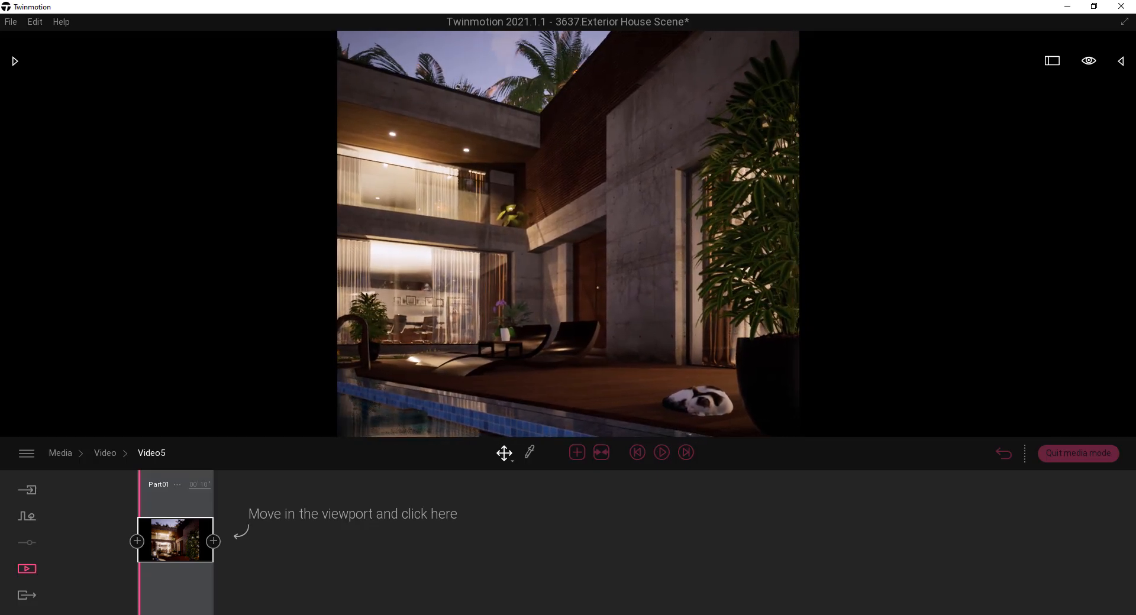
key(q)
key(q)
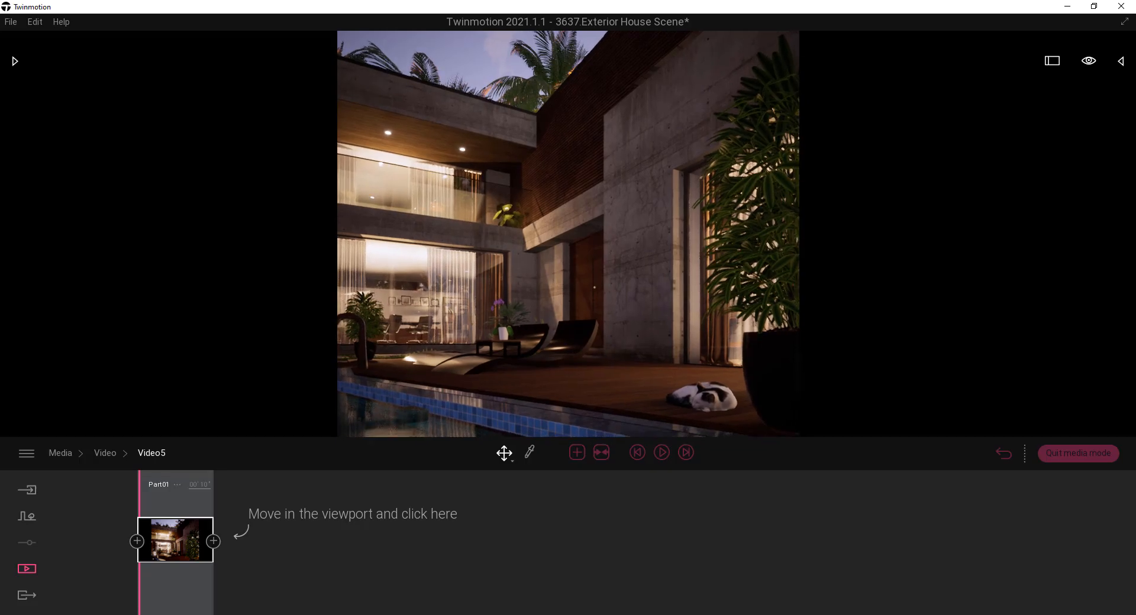
click(213, 541)
click(662, 454)
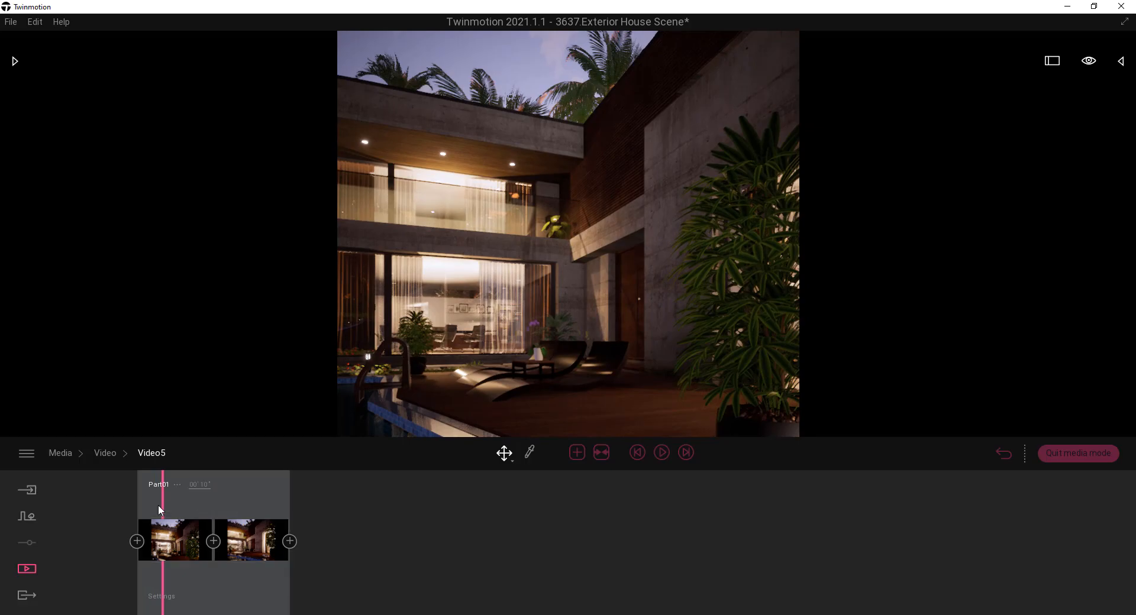
Step: Tighten Video5's camera move by updating the first keyframe with a view slightly into the clip and the second with one just before its end
drag(144, 504, 146, 505)
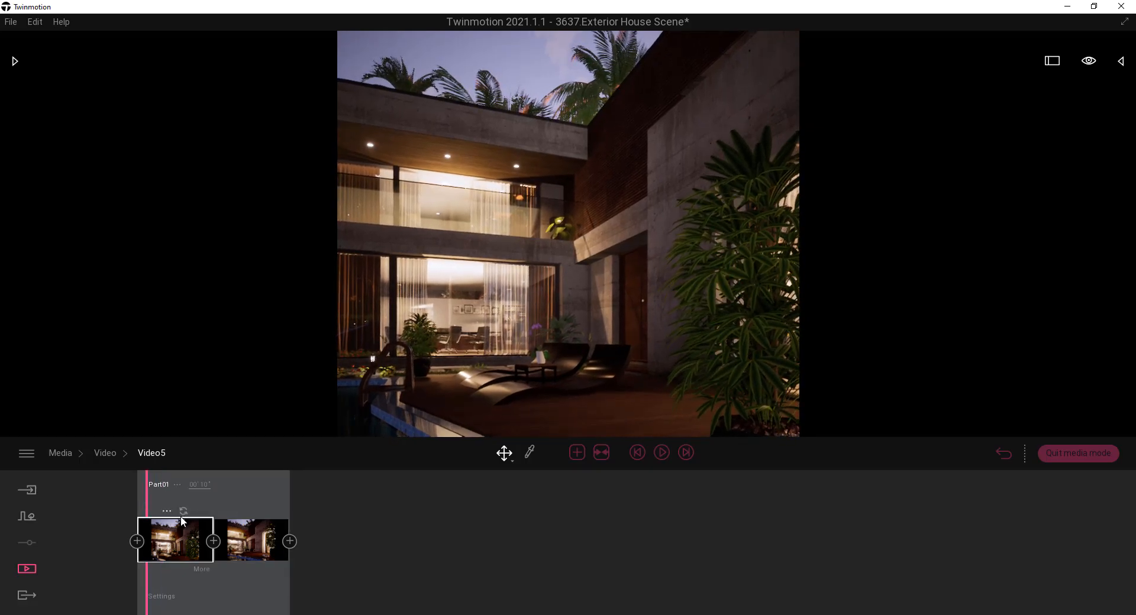
click(662, 454)
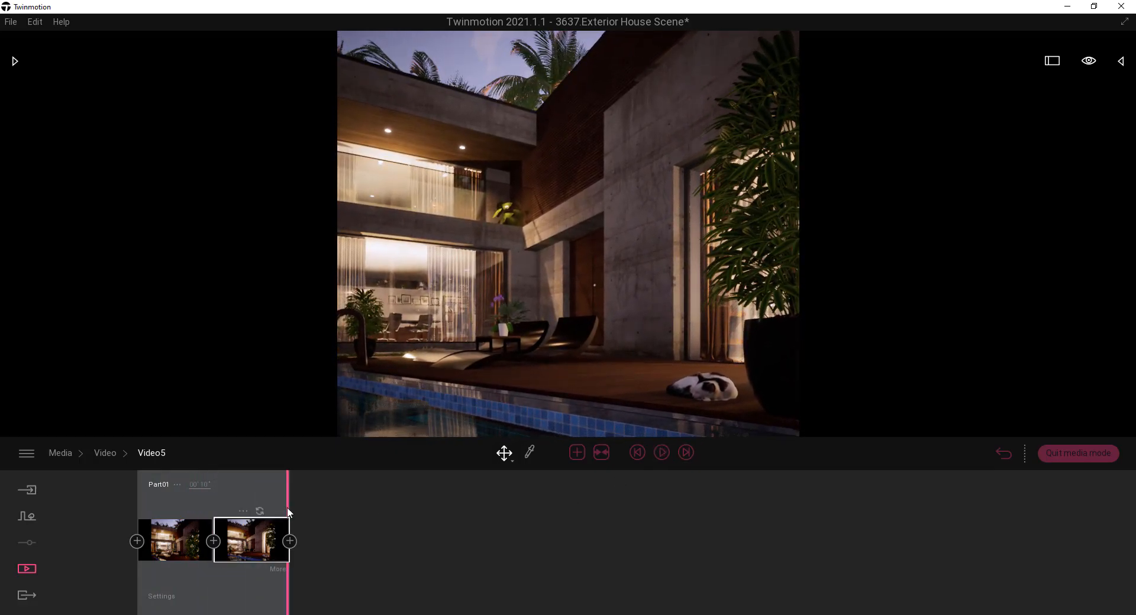
drag(288, 505, 280, 509)
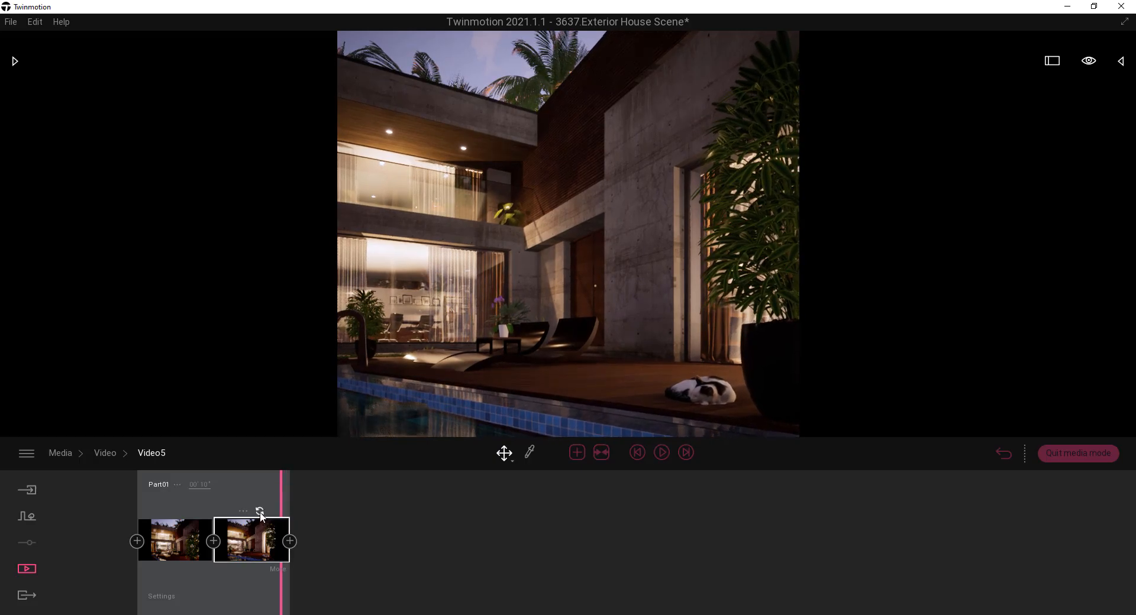
Step: Add a second part to Video5 with two keyframes of the same view, set its length to 3 seconds, and play it
click(577, 452)
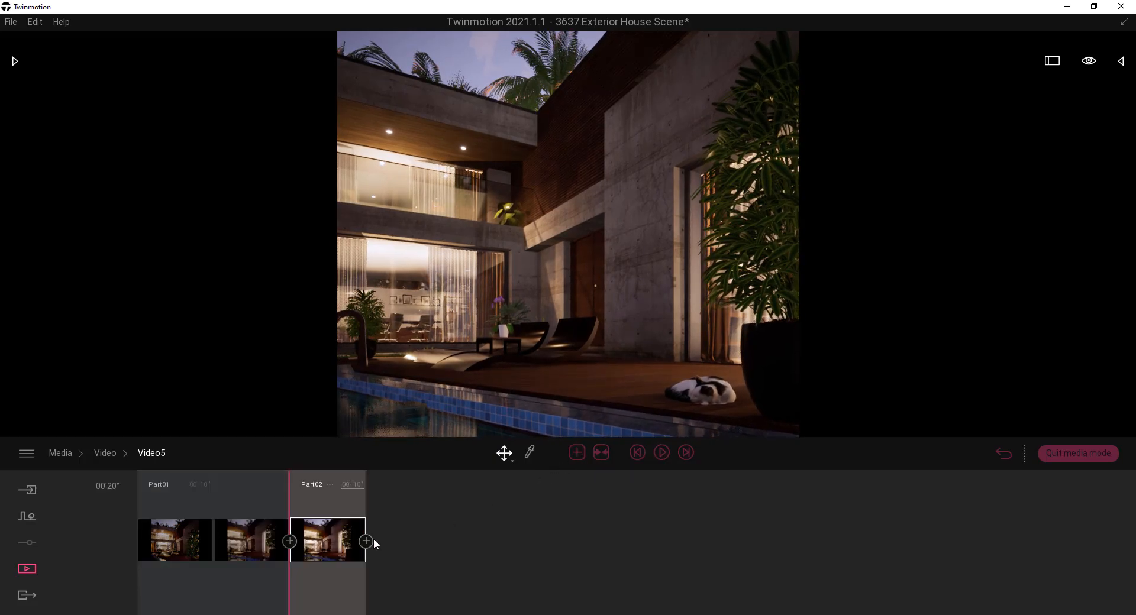
click(372, 539)
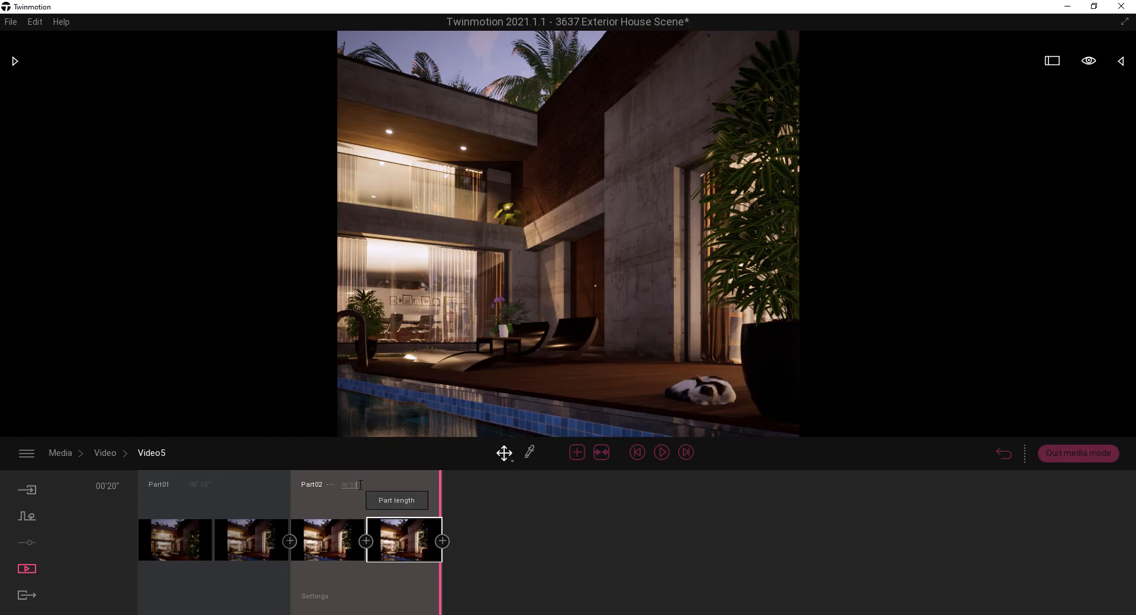
click(662, 452)
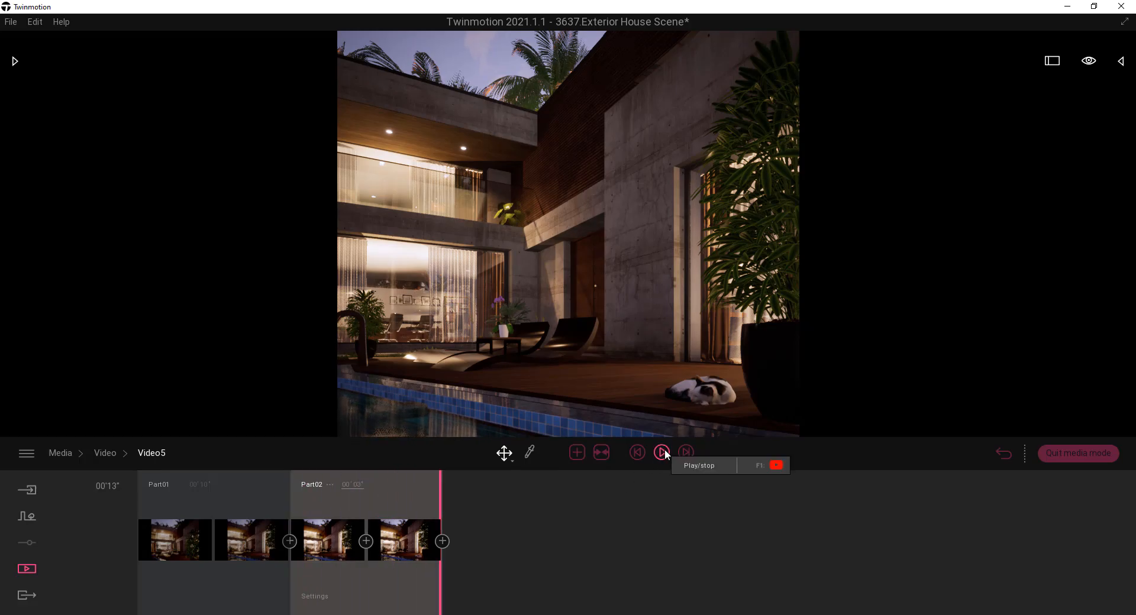
Step: Pick the Blue Marble 01 C material in the scene and set its reflection to 50%
click(545, 410)
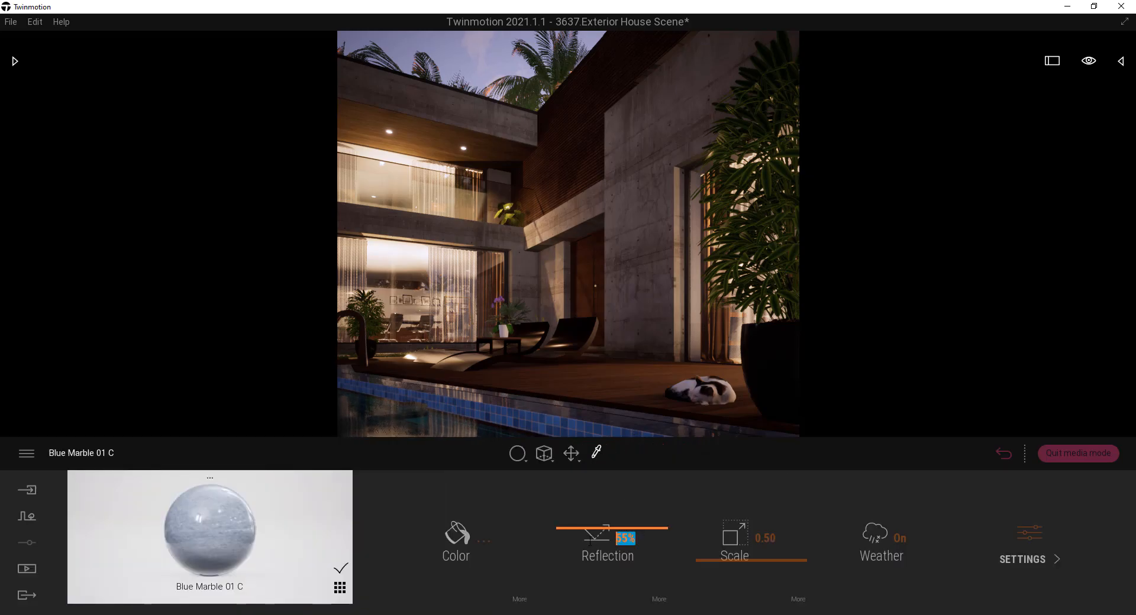
text(50)
key(Return)
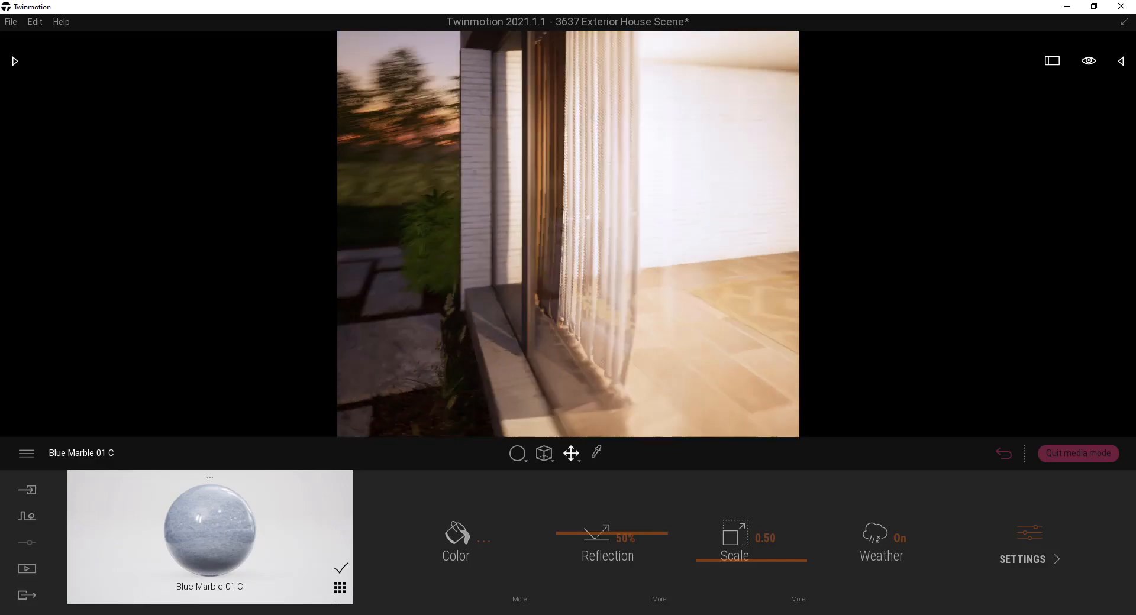
Step: Shift the brown curtain behind the window slightly, and return to Video5's first keyframe
click(602, 280)
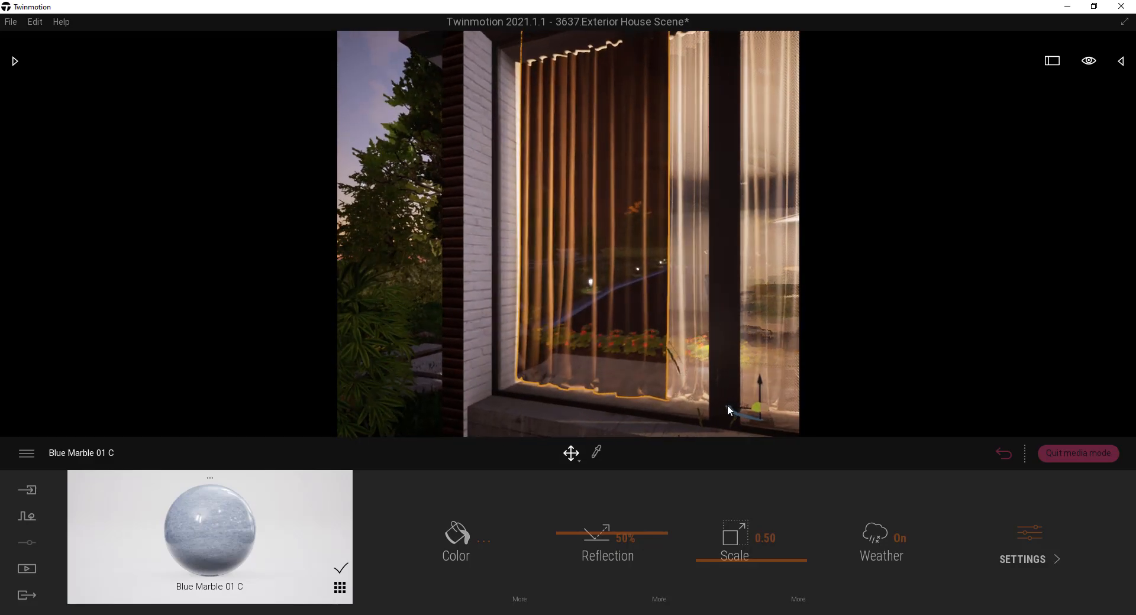
drag(739, 408, 736, 407)
click(27, 568)
click(320, 555)
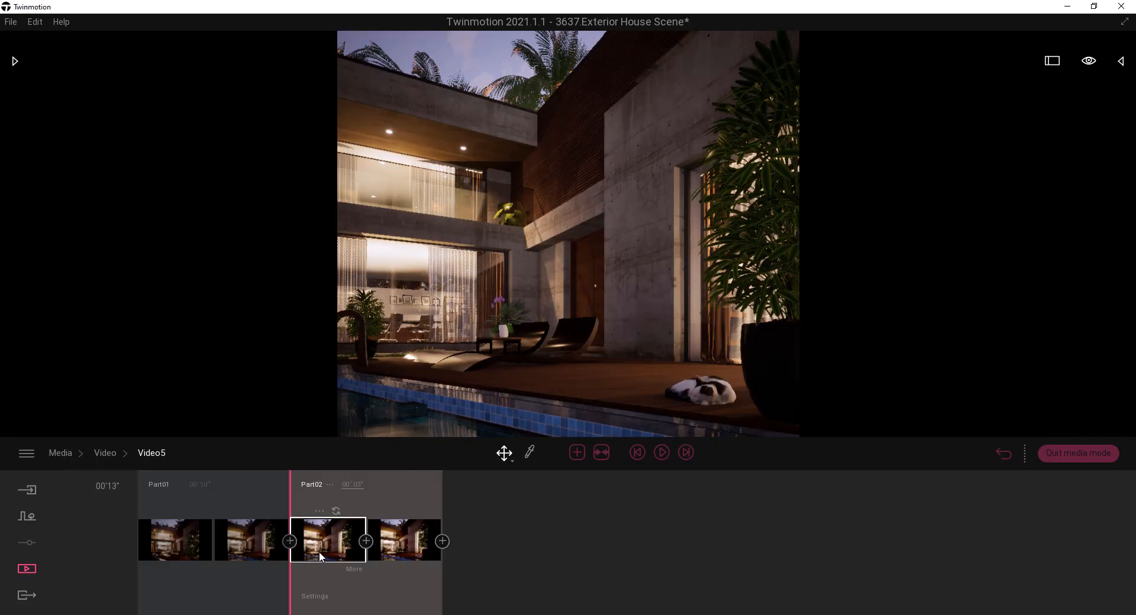
click(197, 549)
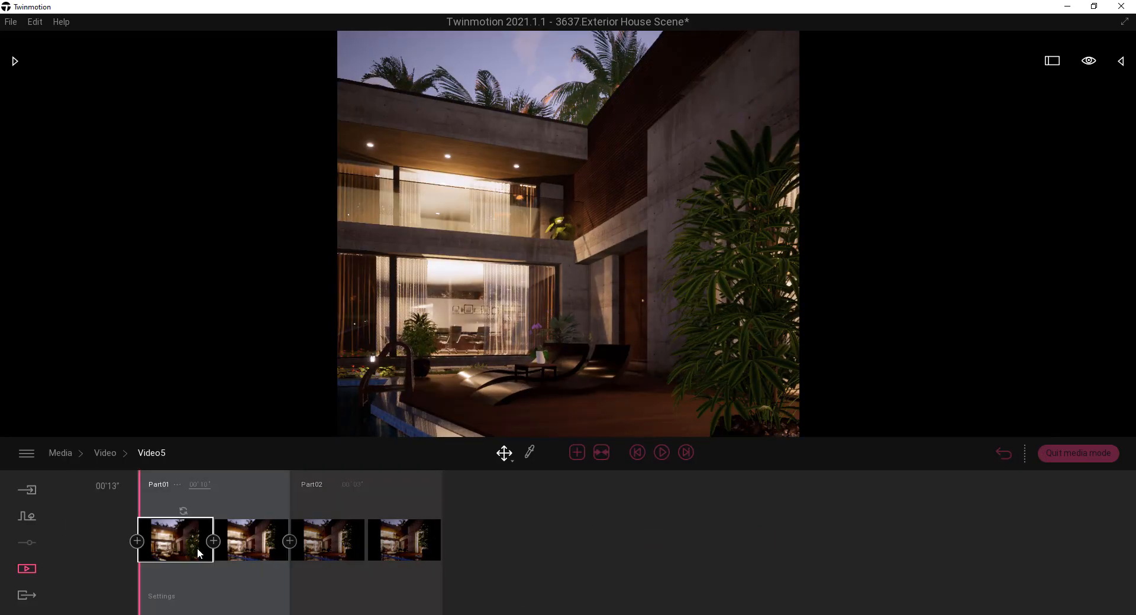
Step: Change the image selection in the export settings and select three videos for export
click(27, 595)
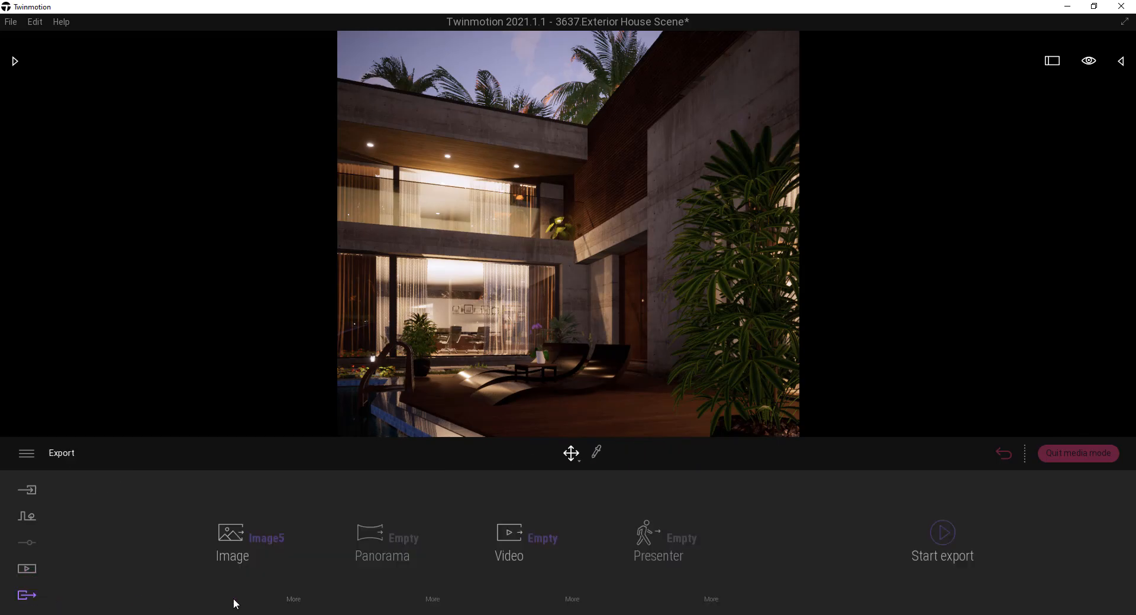
click(277, 539)
click(404, 311)
click(548, 539)
click(513, 295)
click(595, 294)
click(675, 293)
Step: Reopen Video5 at Part01's second keyframe, turn on depth of field in its camera settings, and open the depth of field options
click(26, 569)
click(591, 533)
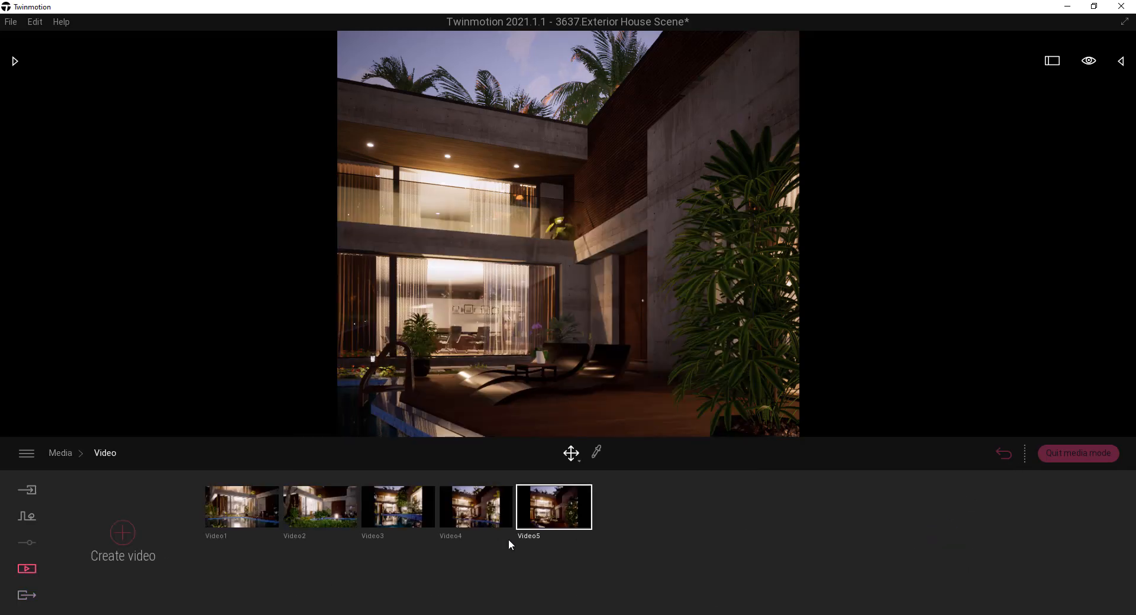
click(538, 525)
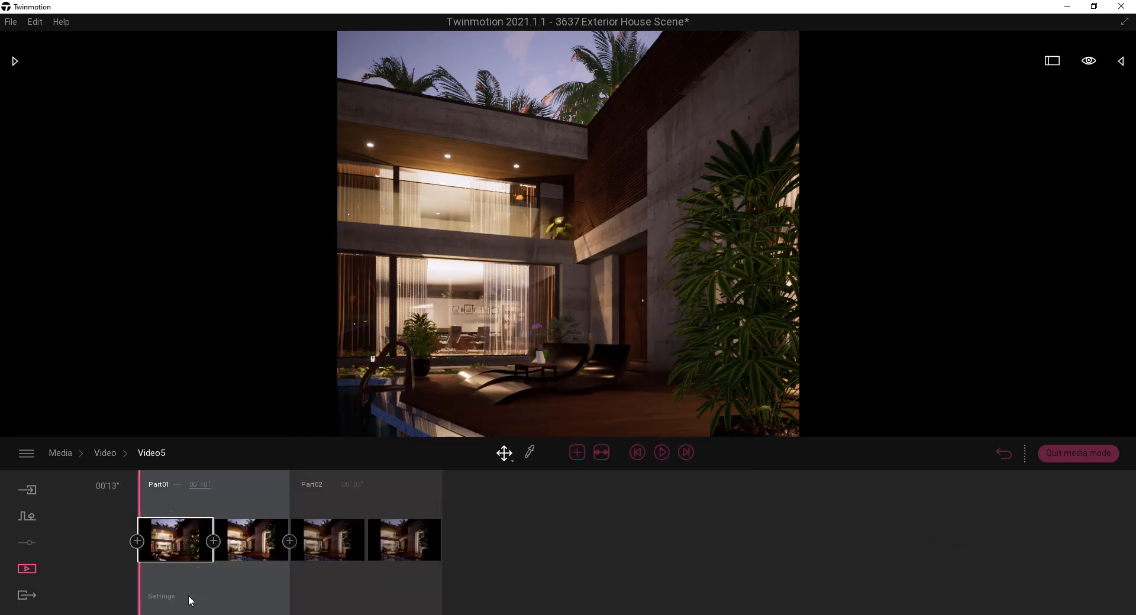
click(250, 553)
click(167, 600)
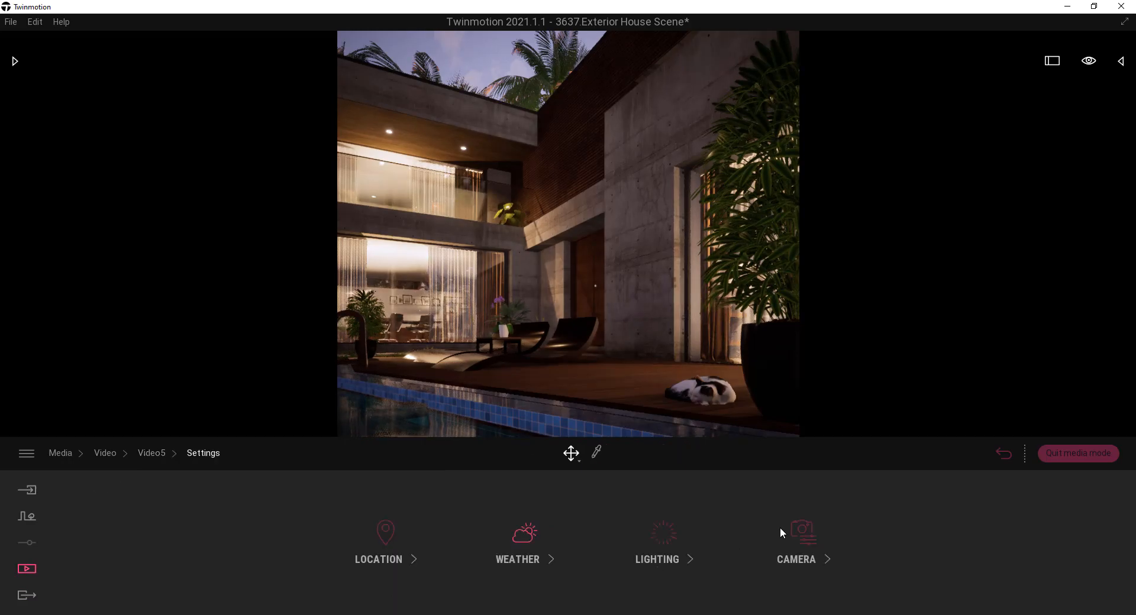
click(802, 532)
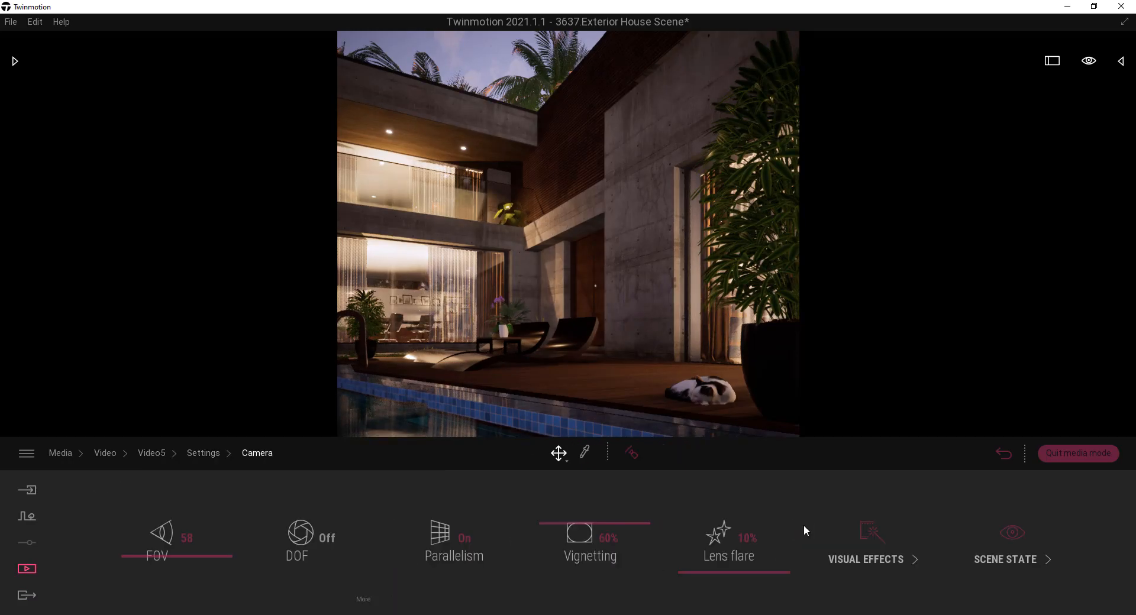
click(331, 535)
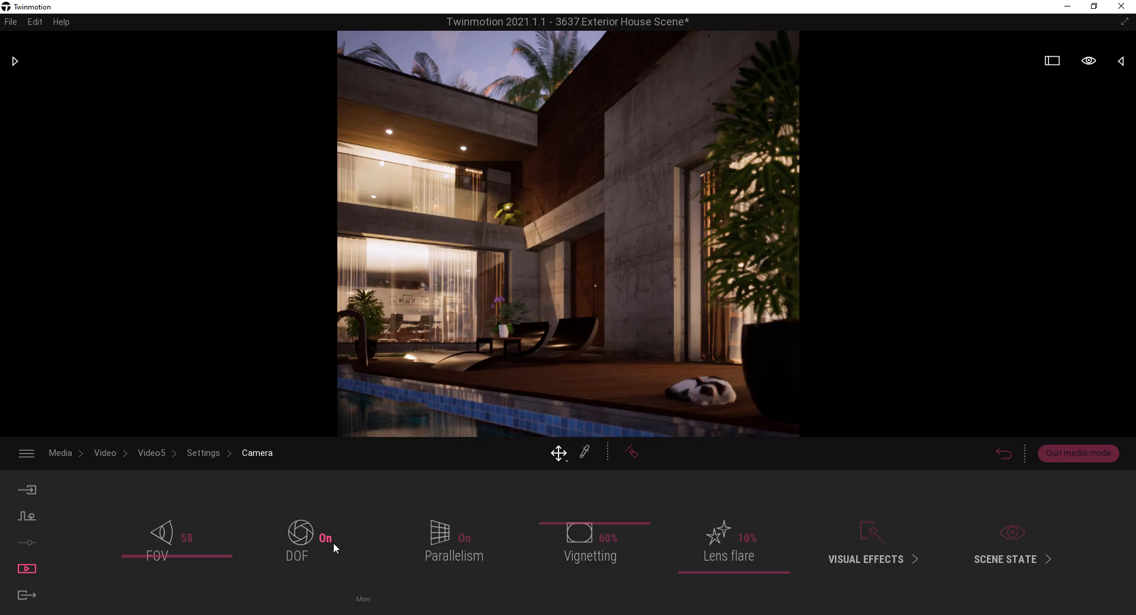
click(361, 597)
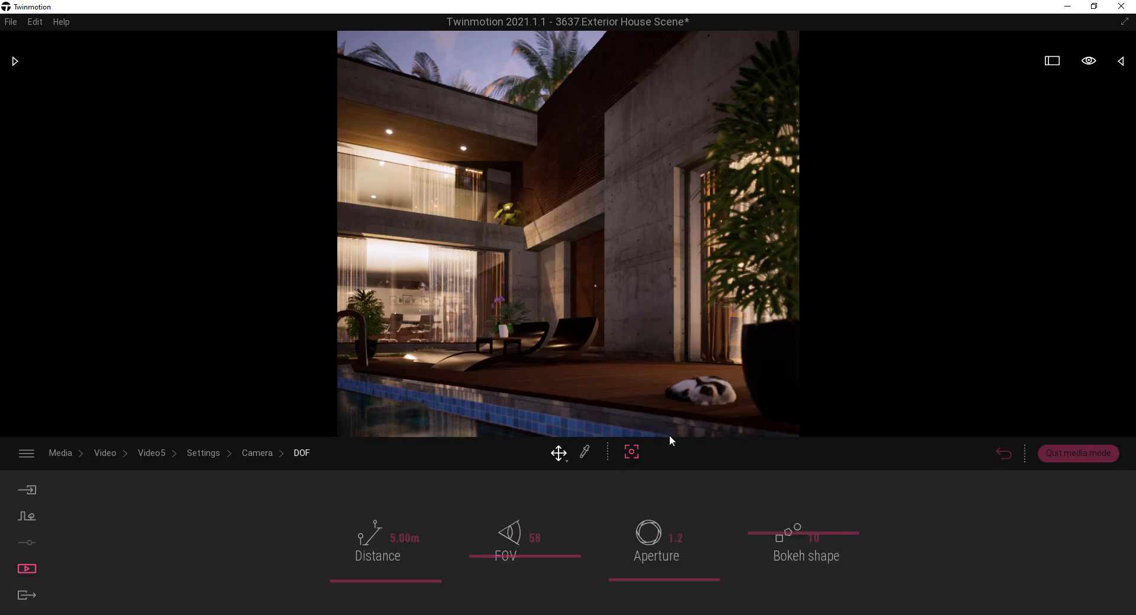
Step: Focus Part01's depth of field on the sleeping dog at 2.28 m, try an aperture of 1.0, and play the clip
click(677, 398)
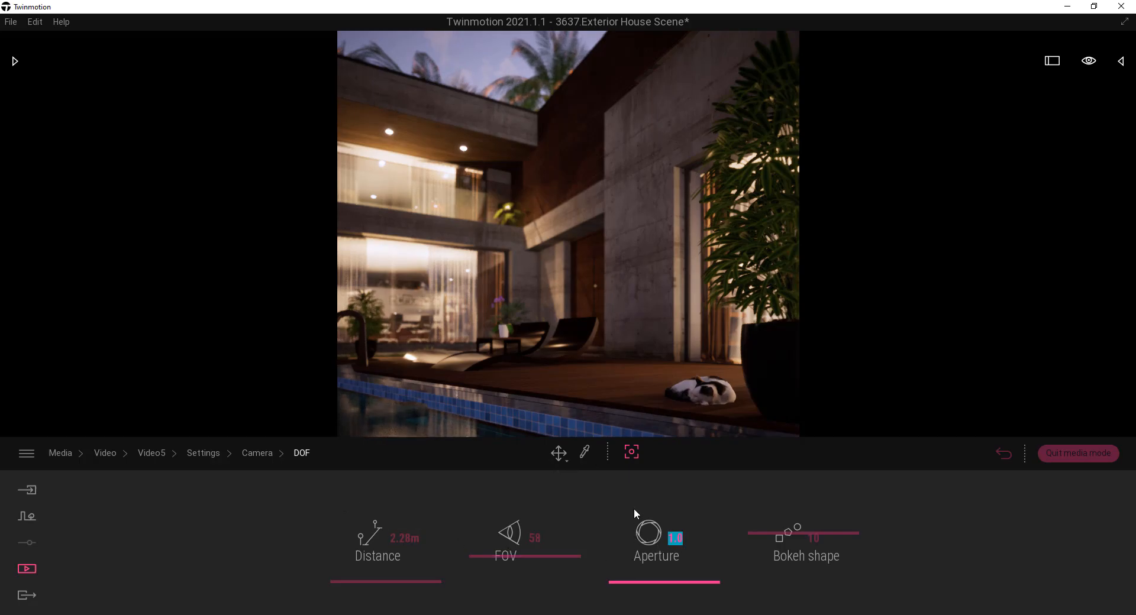
click(1000, 454)
click(662, 452)
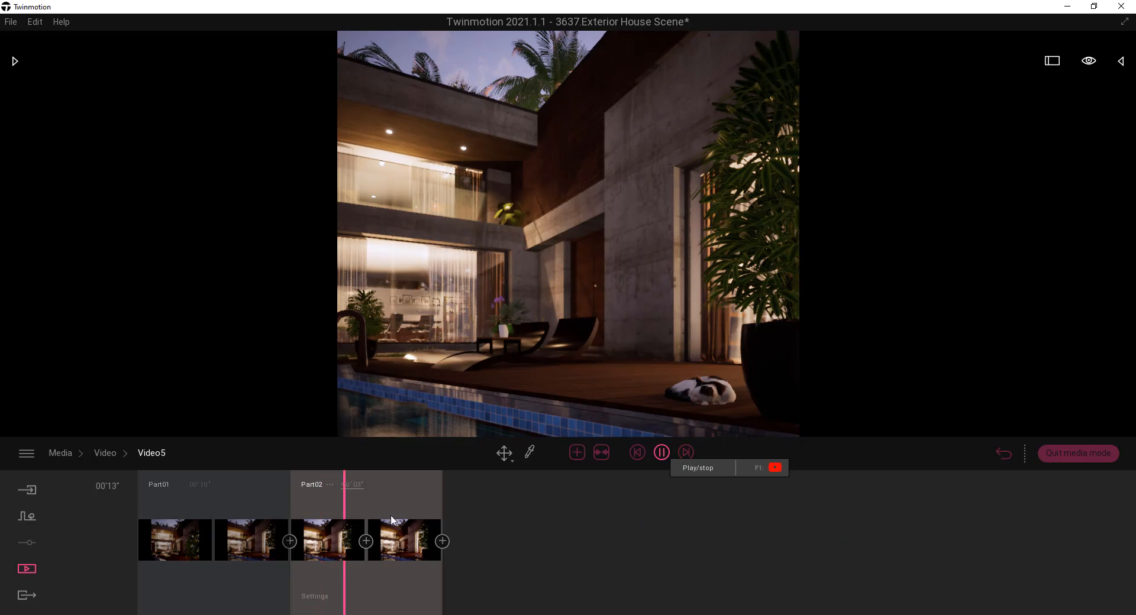
Step: Turn on Part02's depth of field in its camera settings, set distance 2.28 m and aperture 1.0, and play the clip
click(313, 597)
click(792, 536)
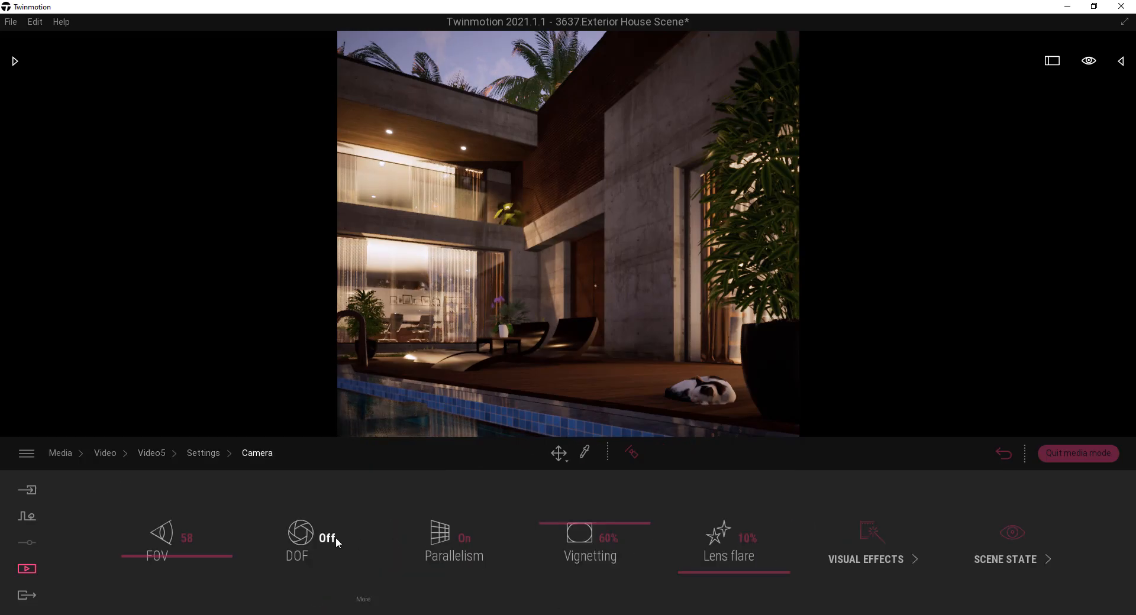
click(334, 538)
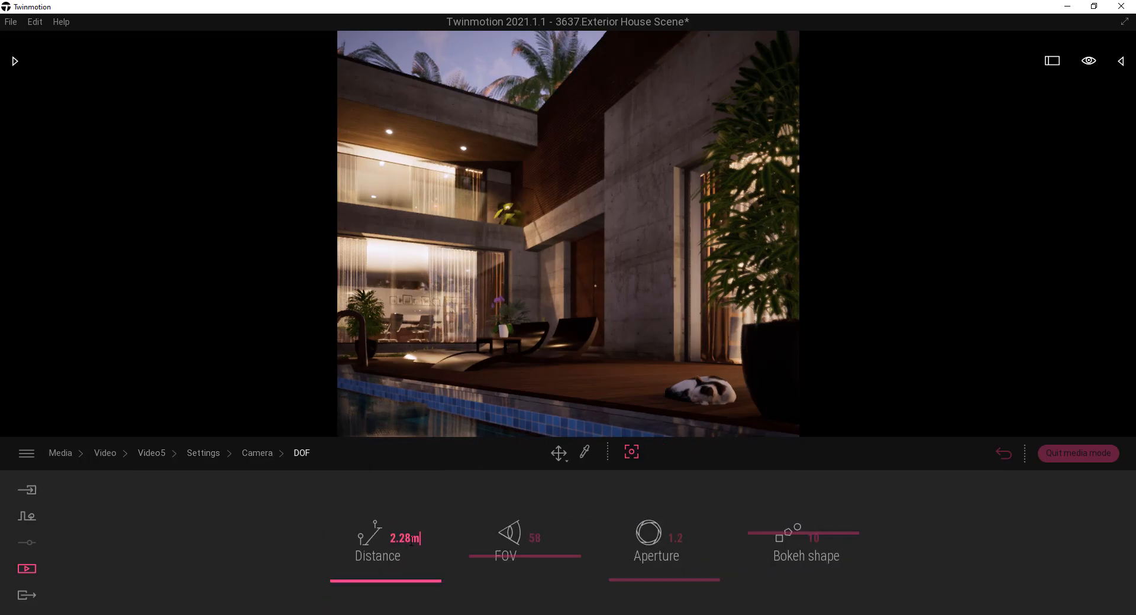
text(2.28)
key(Return)
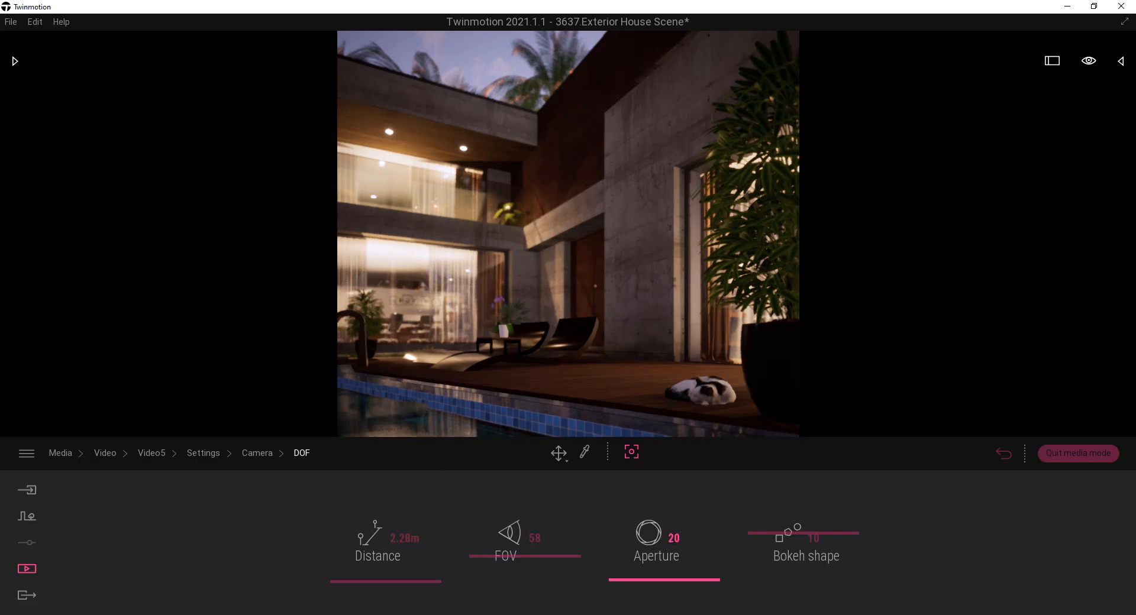
text(1.)
key(Return)
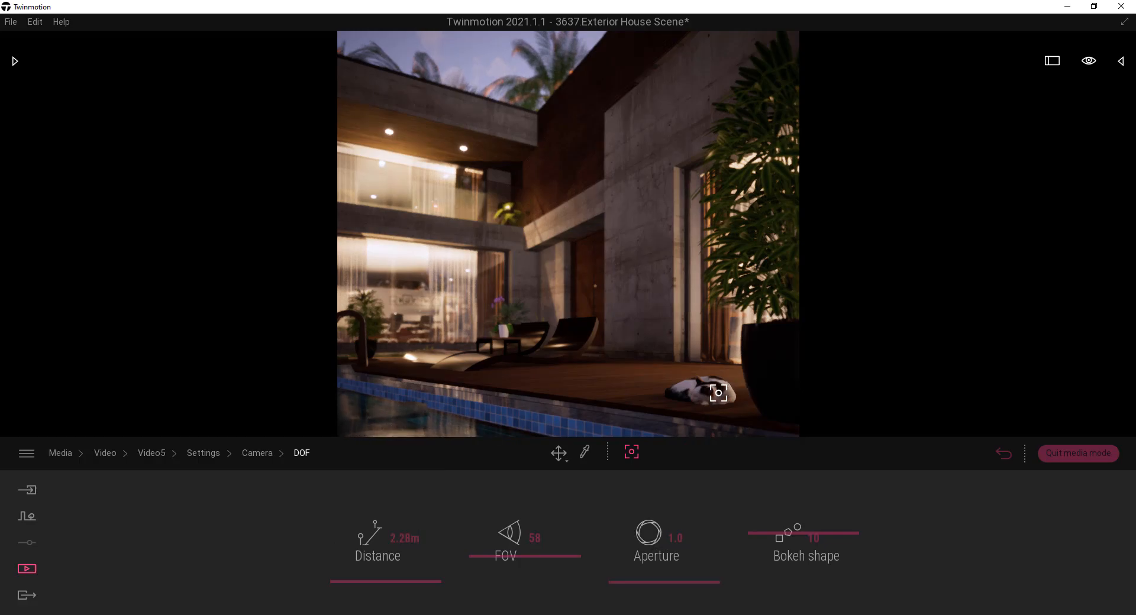
click(1009, 456)
click(663, 453)
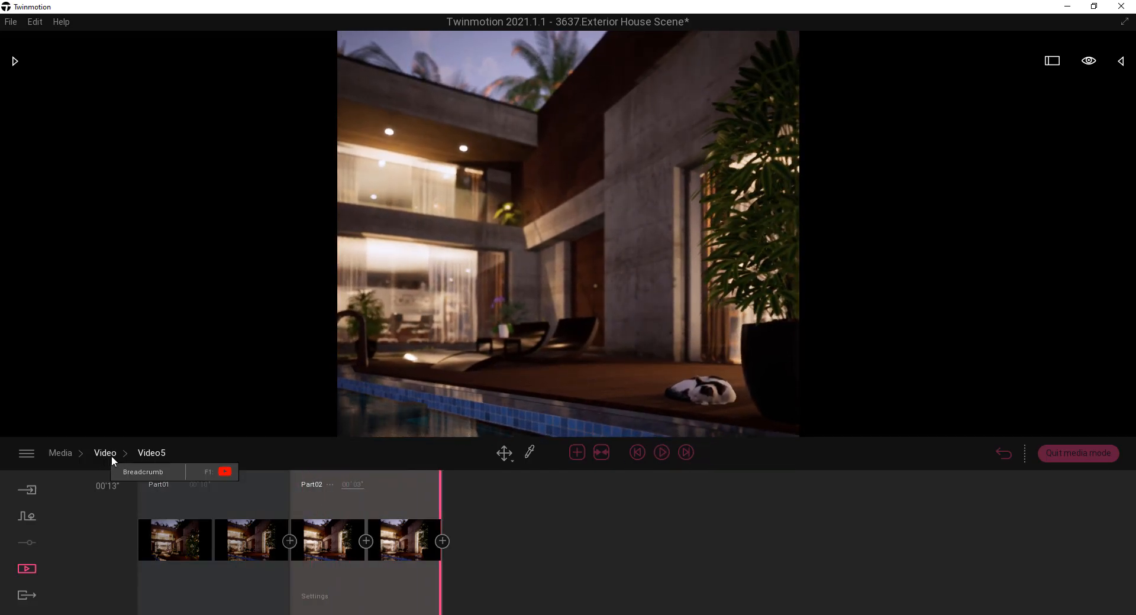
Step: Open Video3, preview it, turn on depth of field in Part01's camera settings, and open the depth of field options
click(104, 453)
click(393, 507)
click(662, 453)
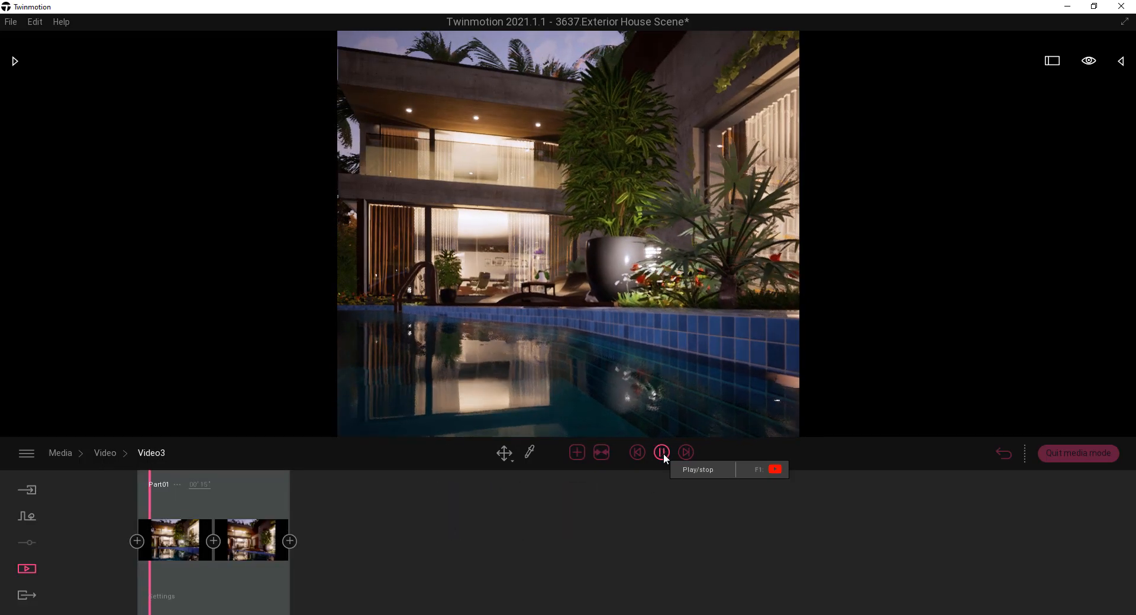
click(159, 597)
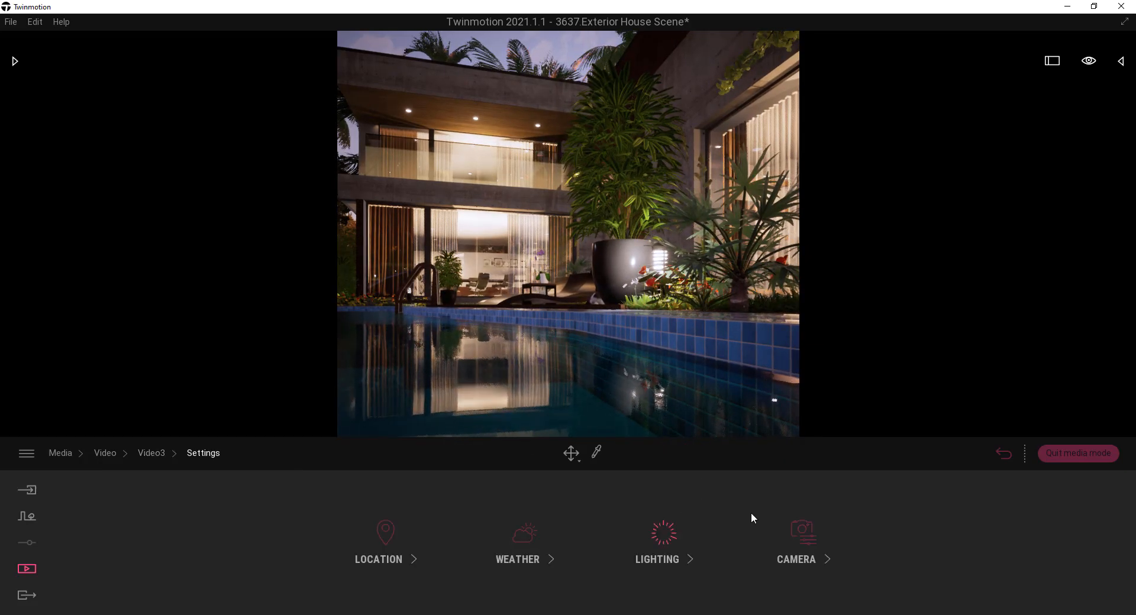
click(793, 533)
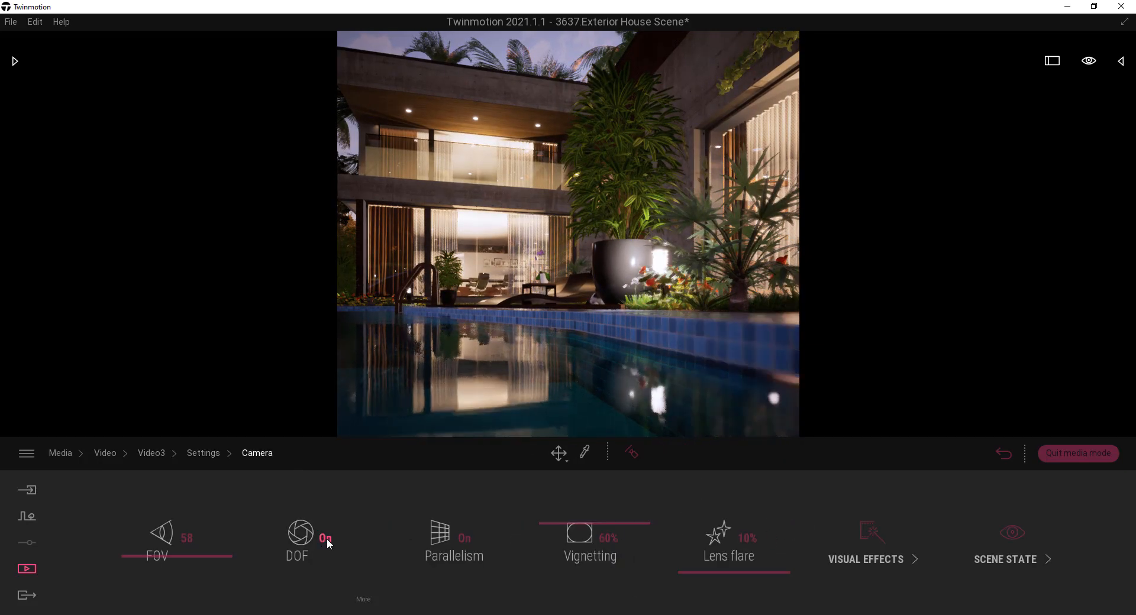
click(365, 601)
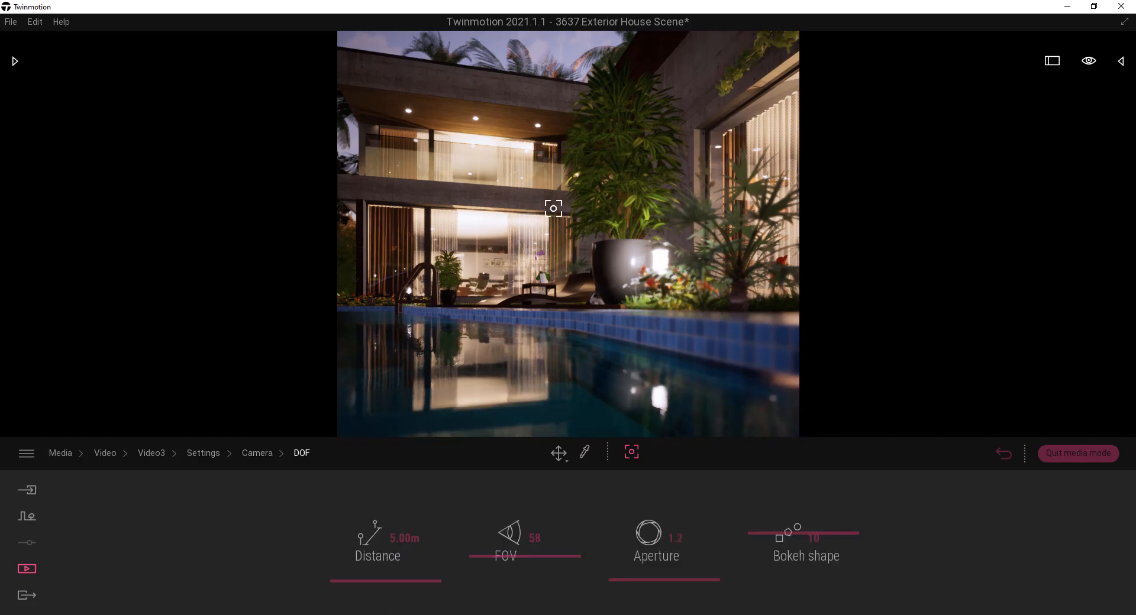
Step: Set Video3's focus distance to 13.12 m by picking a point on the pool, set the aperture to 2, and play the clip
click(586, 398)
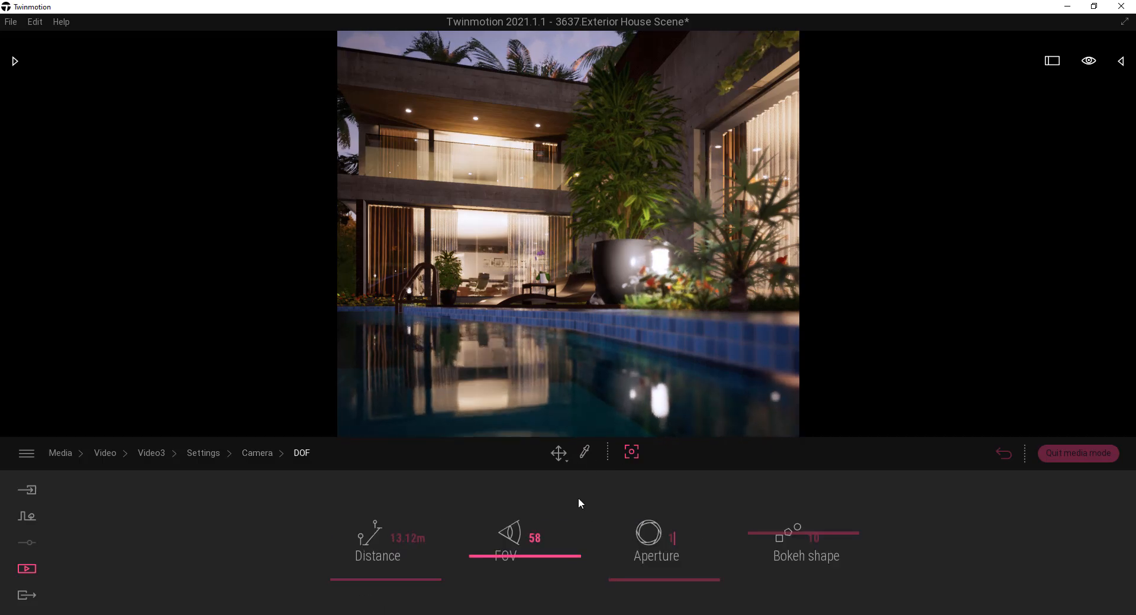
key(BackSpace)
text(2)
key(Return)
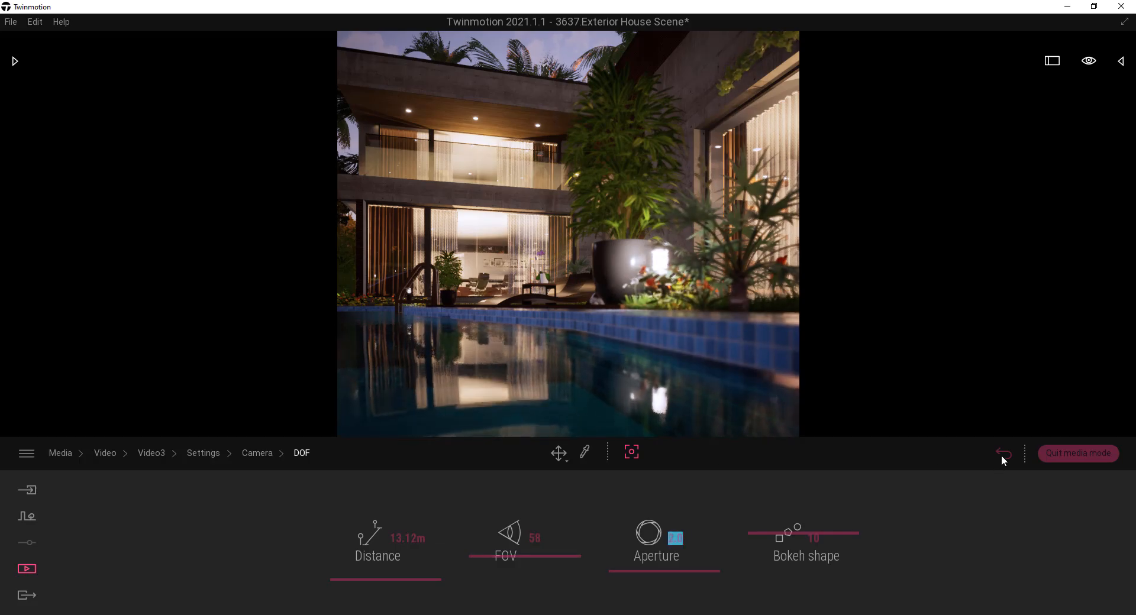
click(1001, 454)
click(663, 452)
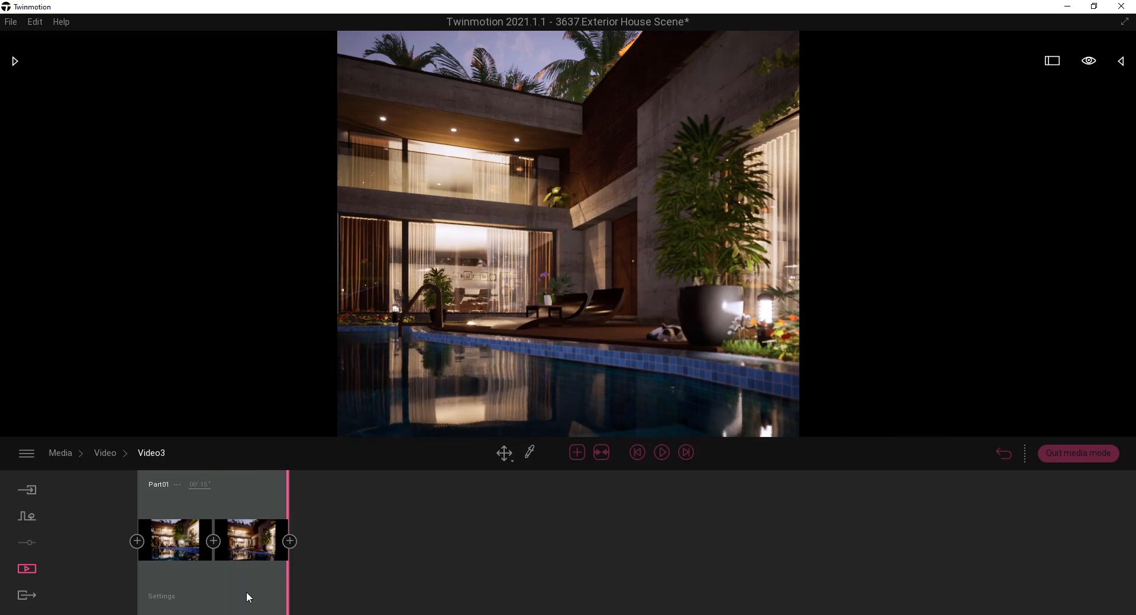
Step: Replay Video3 to check the focus and go to the export settings to export the videos
click(221, 607)
click(1002, 455)
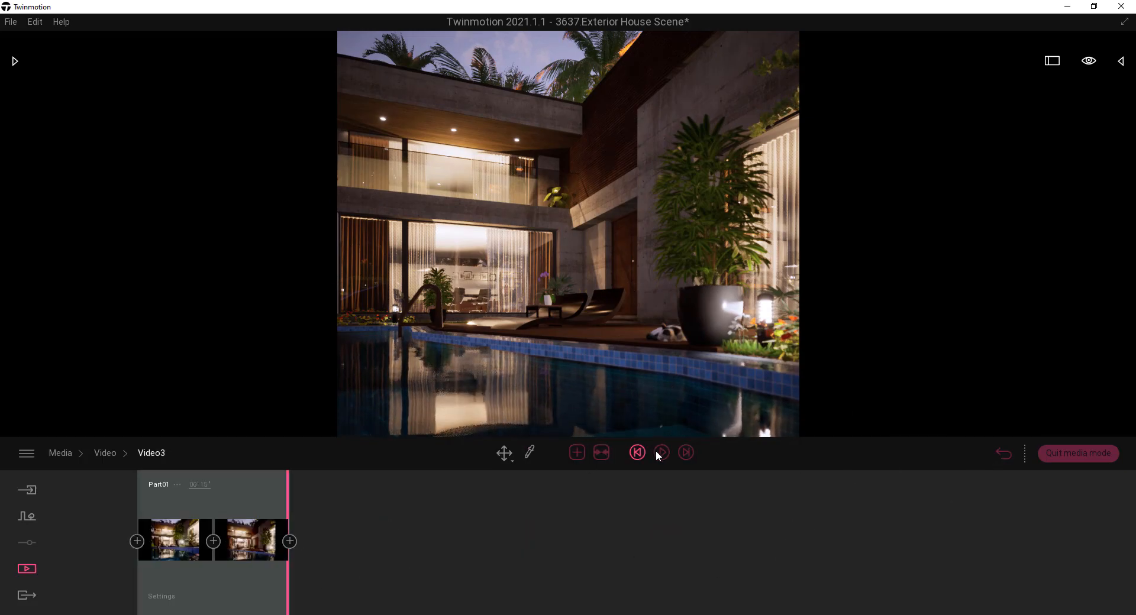
click(659, 454)
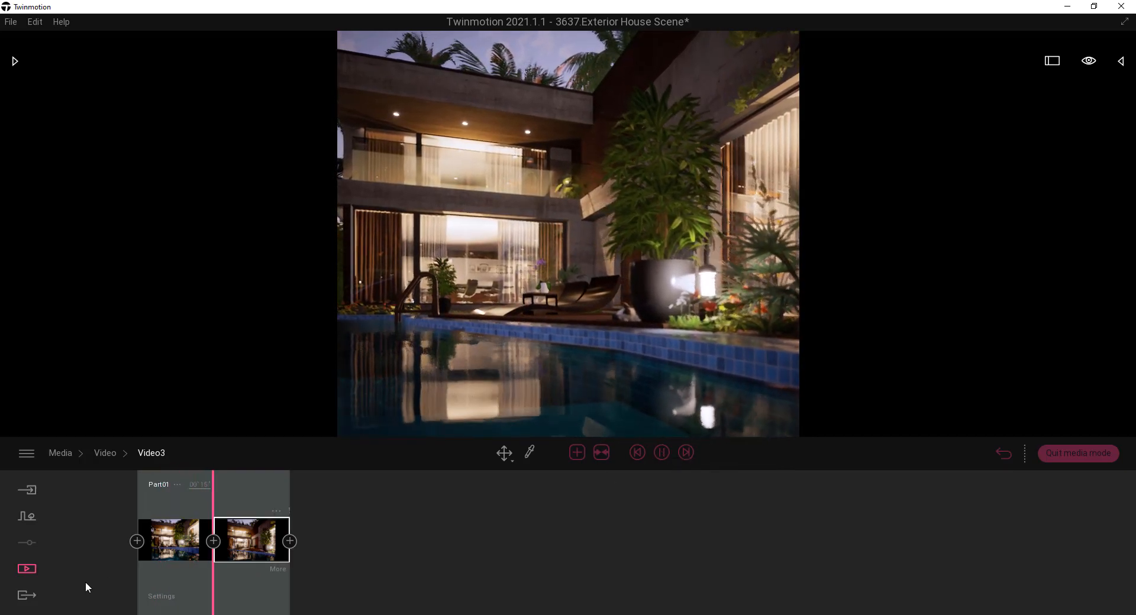
click(27, 596)
click(531, 535)
click(953, 539)
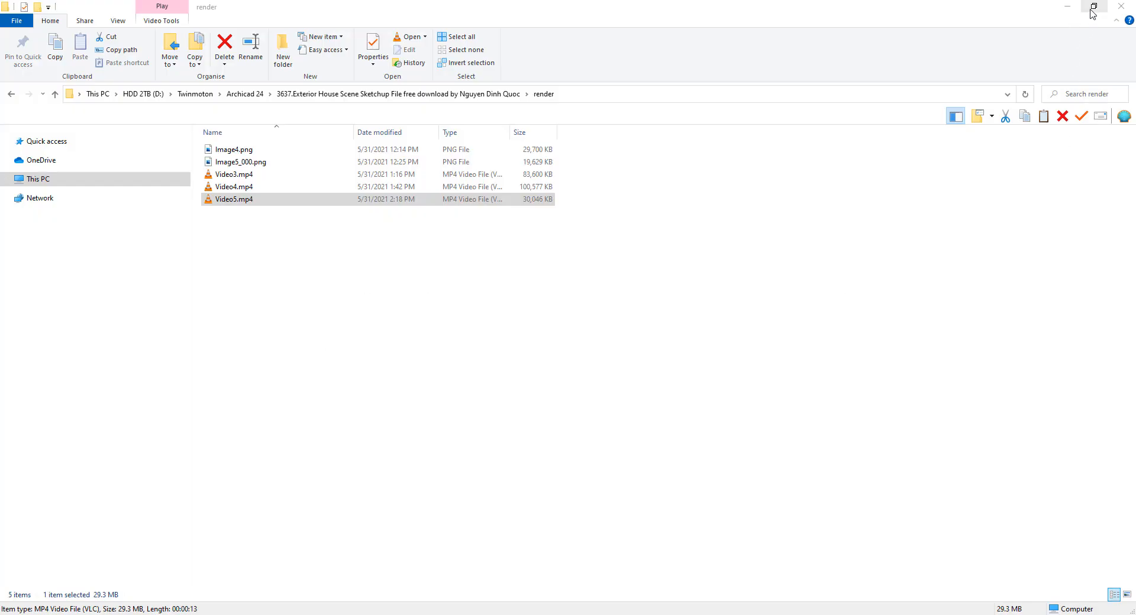
Step: Switch to Camtasia, add Video3.mp4, Video4.mp4 and Video5.mp4 from the render folder to the start of Track 1, and play them
click(1092, 7)
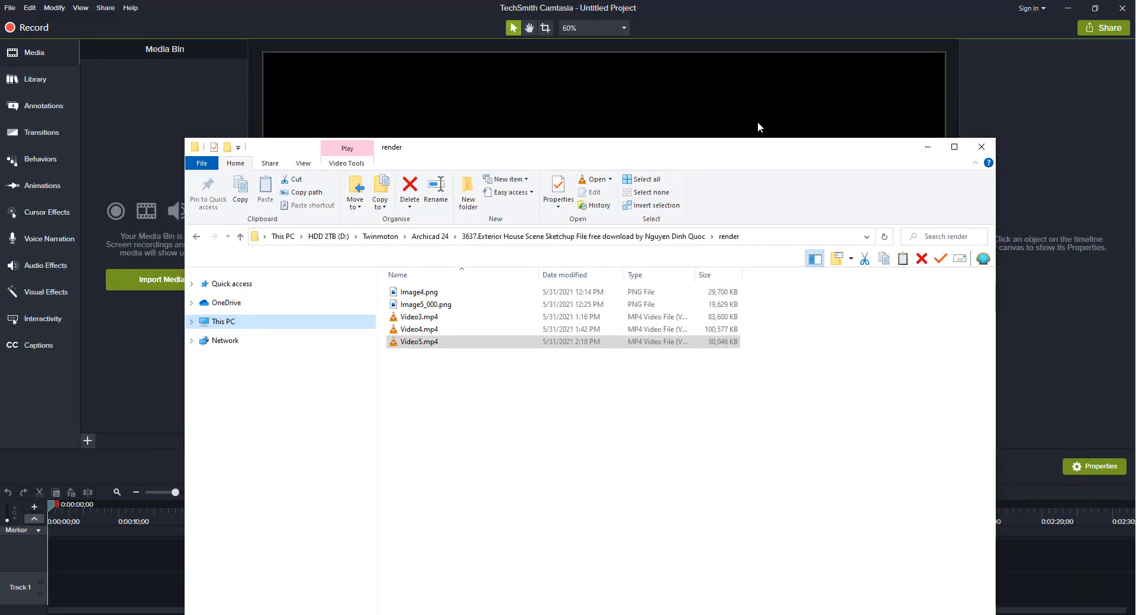
drag(562, 153, 748, 48)
drag(635, 298, 169, 527)
drag(76, 594, 75, 592)
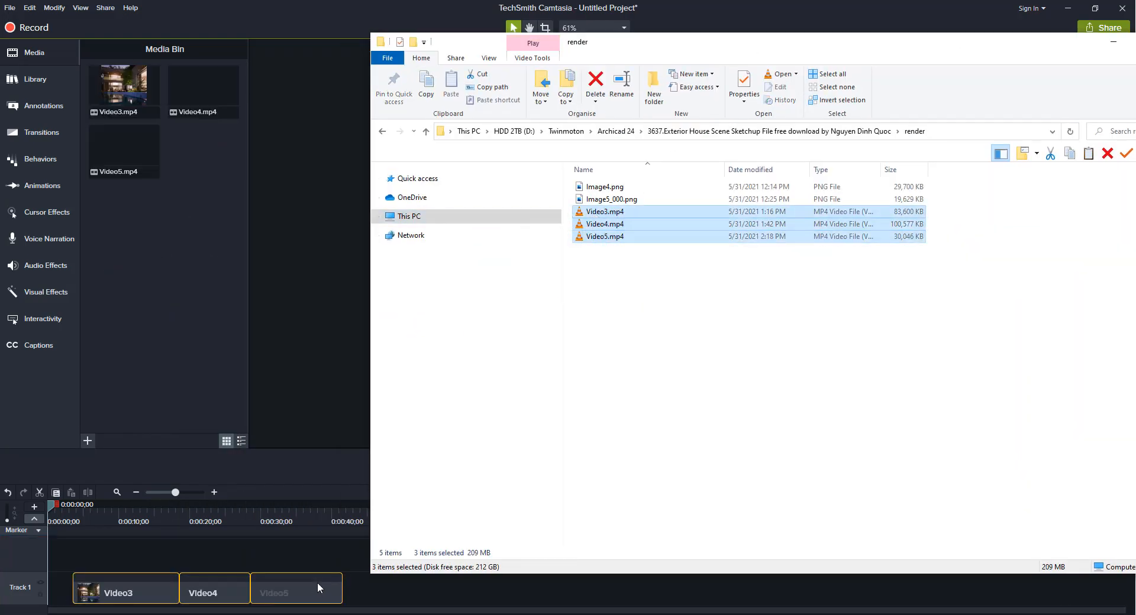
click(442, 471)
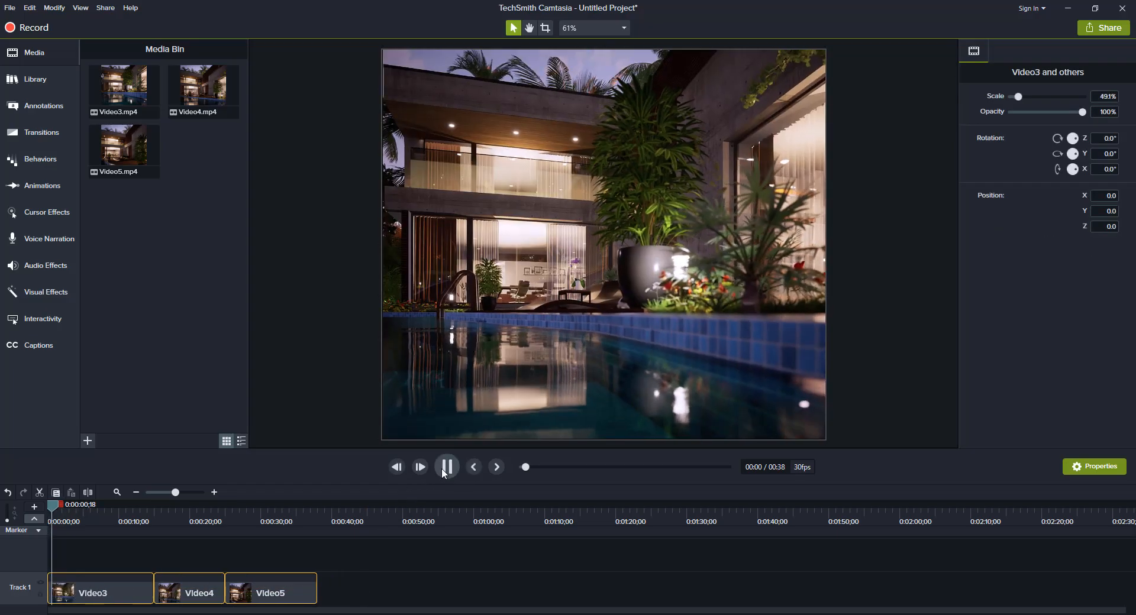
Step: Move Video5 ahead of Video3 and Video4 on Track 1, and play the reordered sequence from the start
drag(302, 596, 204, 559)
drag(354, 561, 118, 559)
drag(118, 559, 122, 592)
drag(86, 519, 39, 526)
click(447, 467)
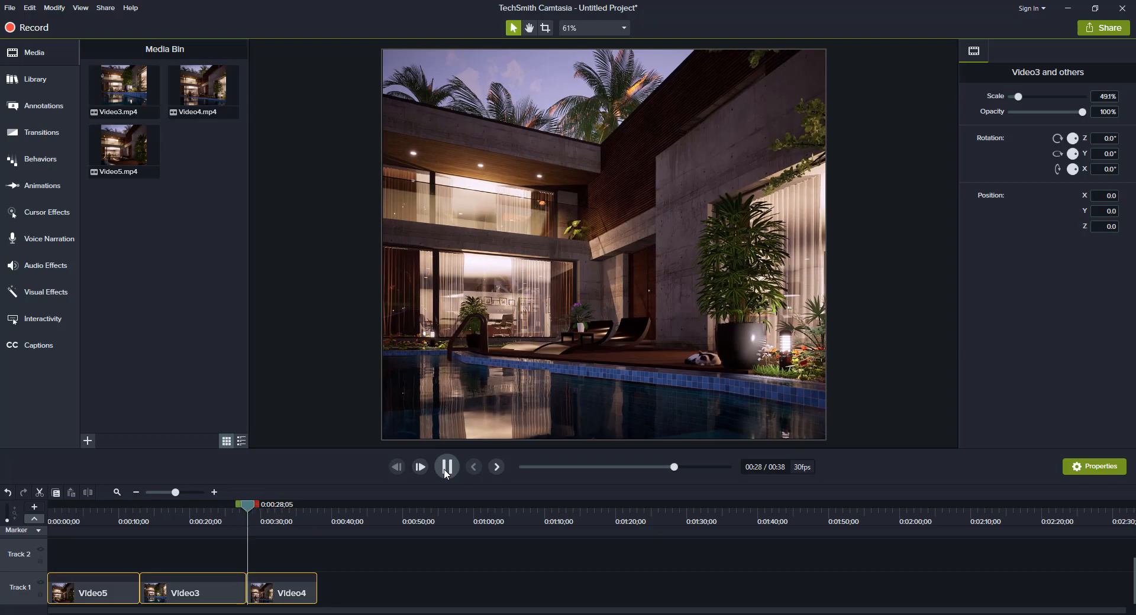
click(446, 467)
Step: Apply the Fade transition to the starts, joins and end of the three video clips
click(43, 132)
drag(109, 122, 155, 588)
click(397, 467)
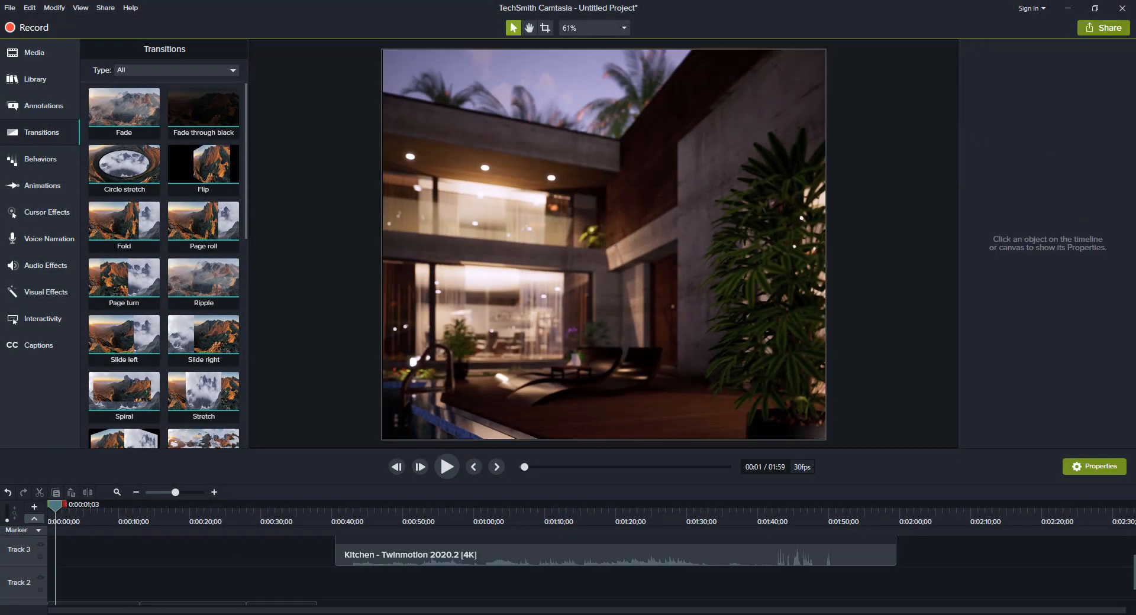
Step: Put the Kitchen music on Track 1 and the three video clips on Track 2, both starting at zero, and play the timeline
drag(755, 556, 744, 611)
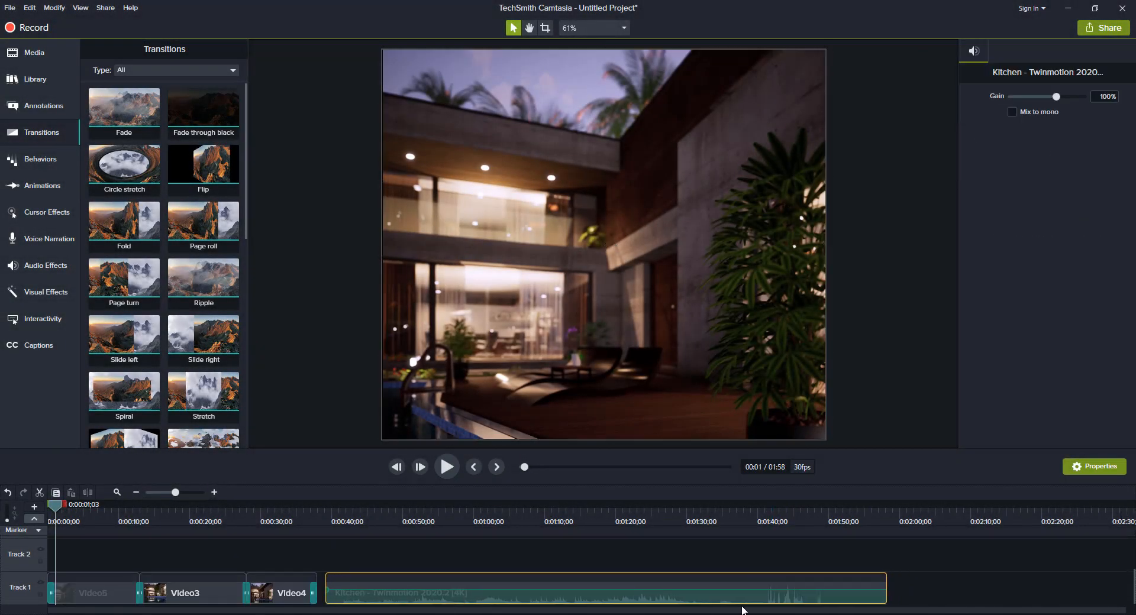
drag(296, 563, 116, 599)
drag(116, 598, 98, 566)
drag(562, 596, 149, 606)
drag(65, 514, 36, 512)
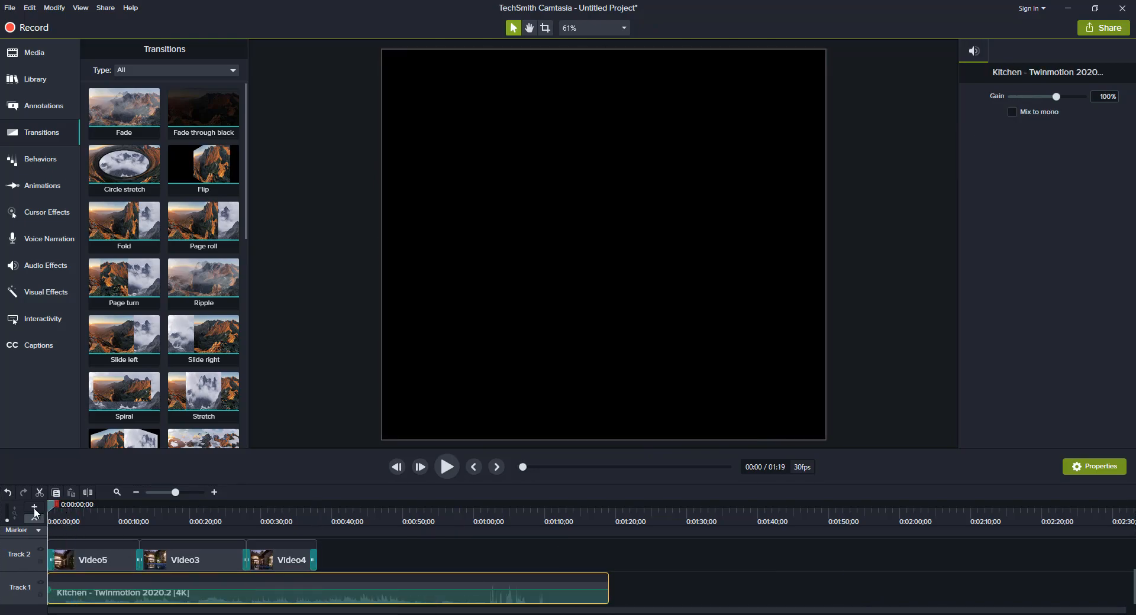
click(447, 467)
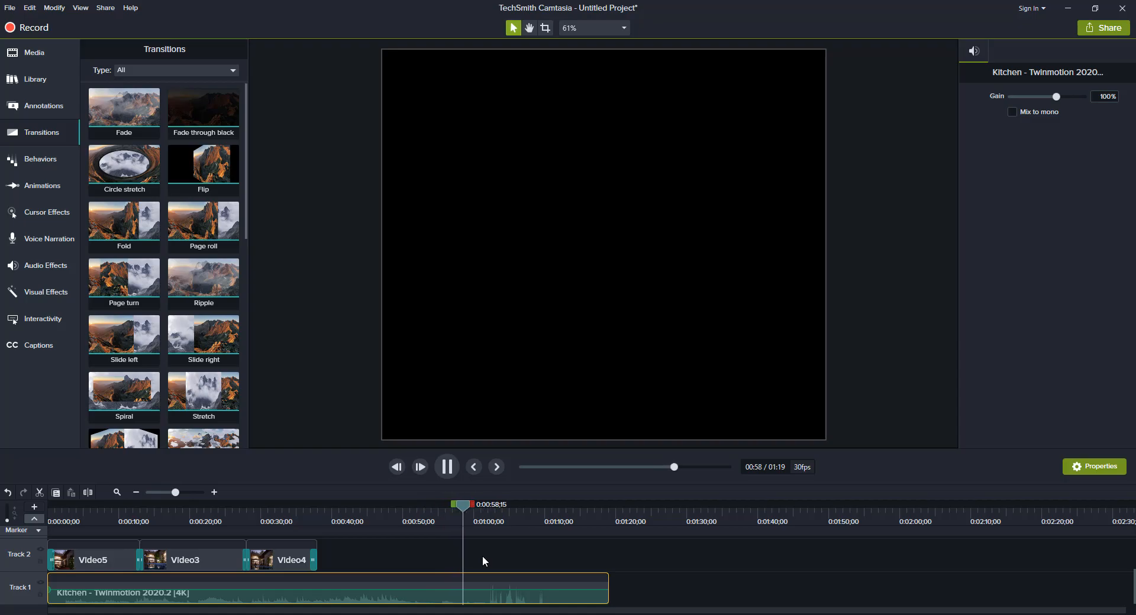
Step: Shift the three video clips together on Track 2 to start at about 20 s, and play the section near their end
drag(341, 554, 93, 554)
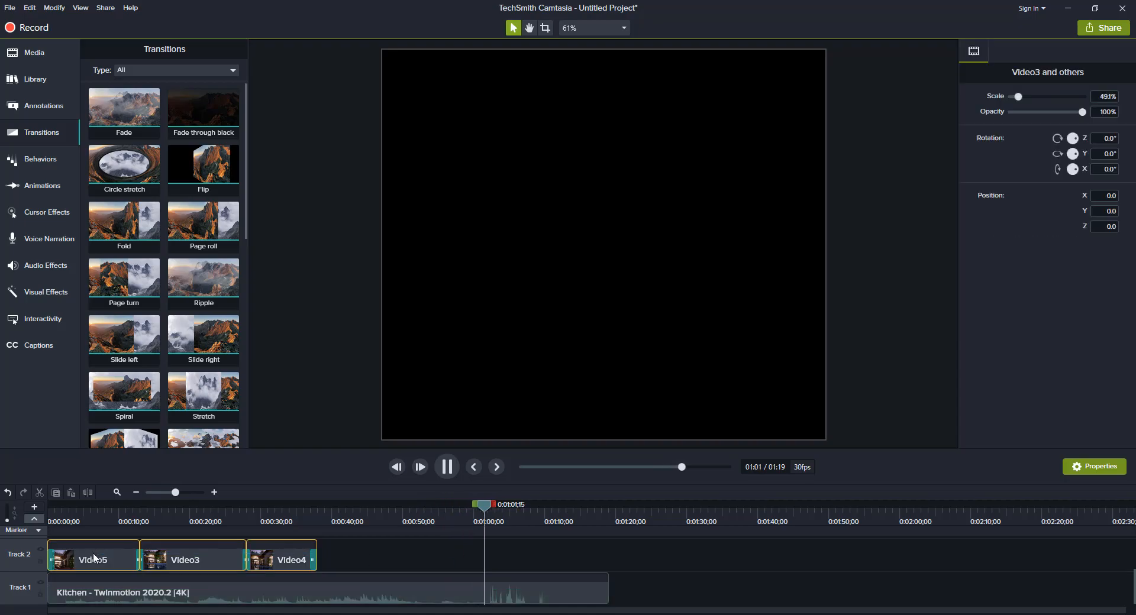
drag(194, 552, 340, 555)
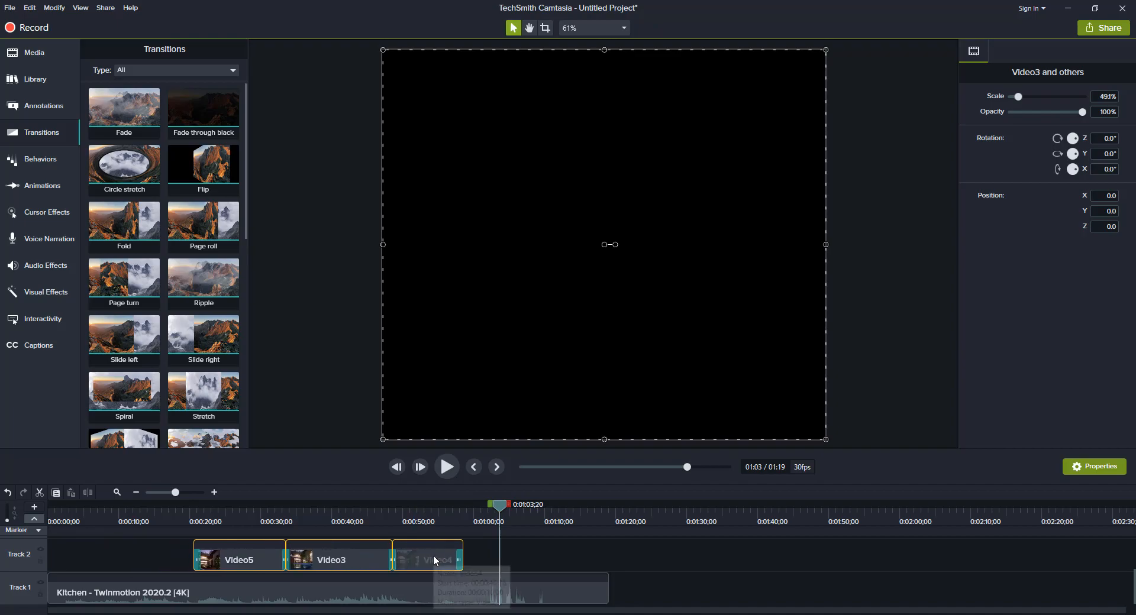
drag(434, 556, 428, 557)
drag(503, 516, 439, 516)
click(446, 468)
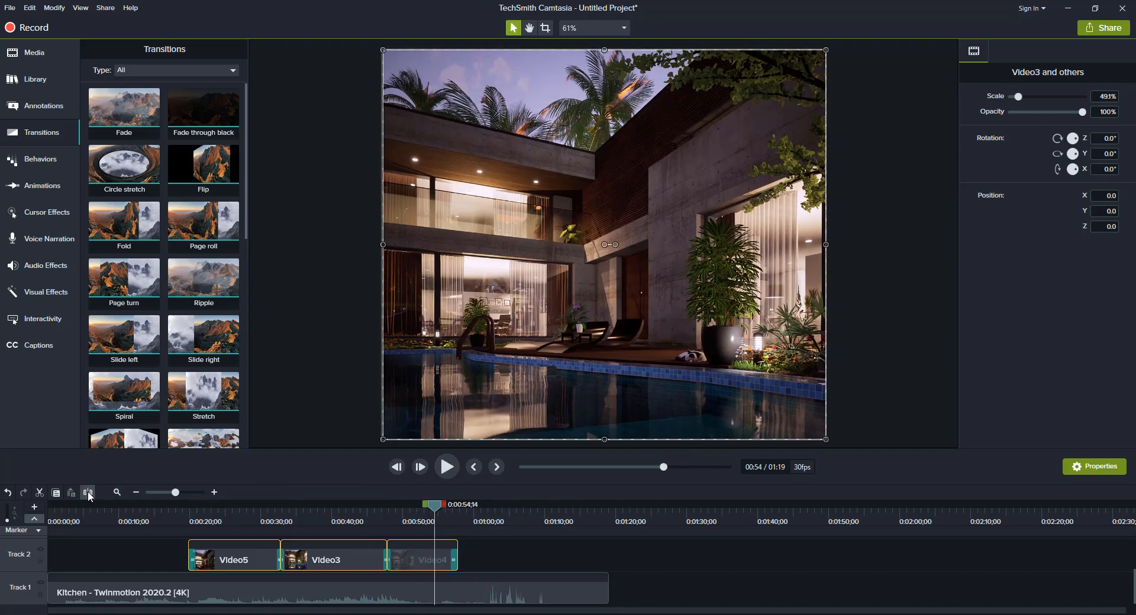
Step: Split the Kitchen music at 0:00:54;14, delete the part after it, and shift the video clips to end with the music
click(441, 596)
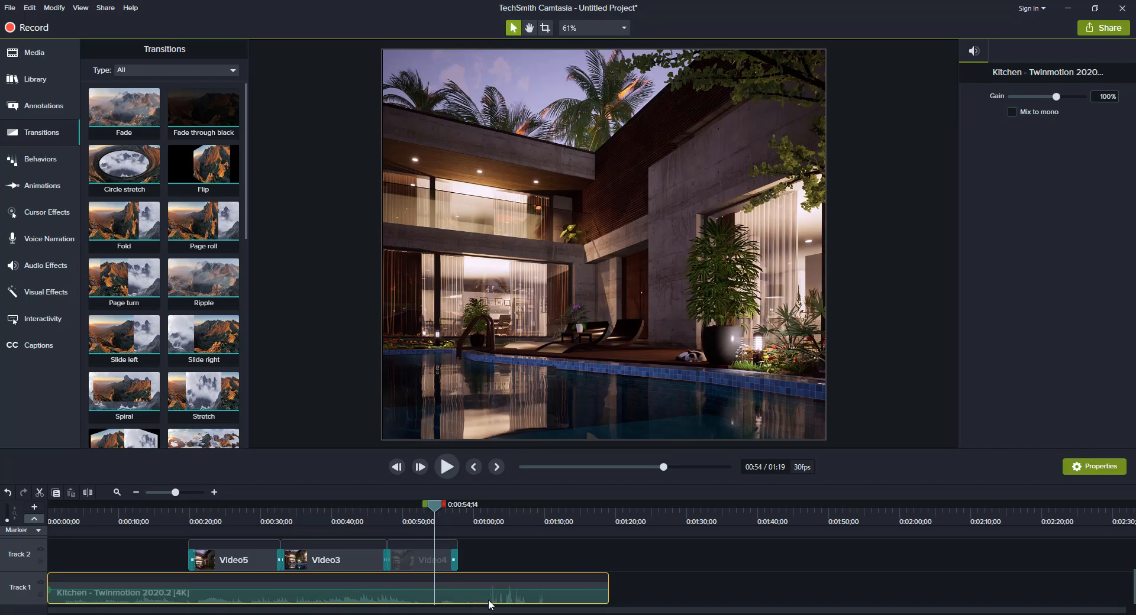
click(95, 494)
click(488, 589)
key(Delete)
drag(487, 560, 235, 540)
drag(367, 558, 333, 561)
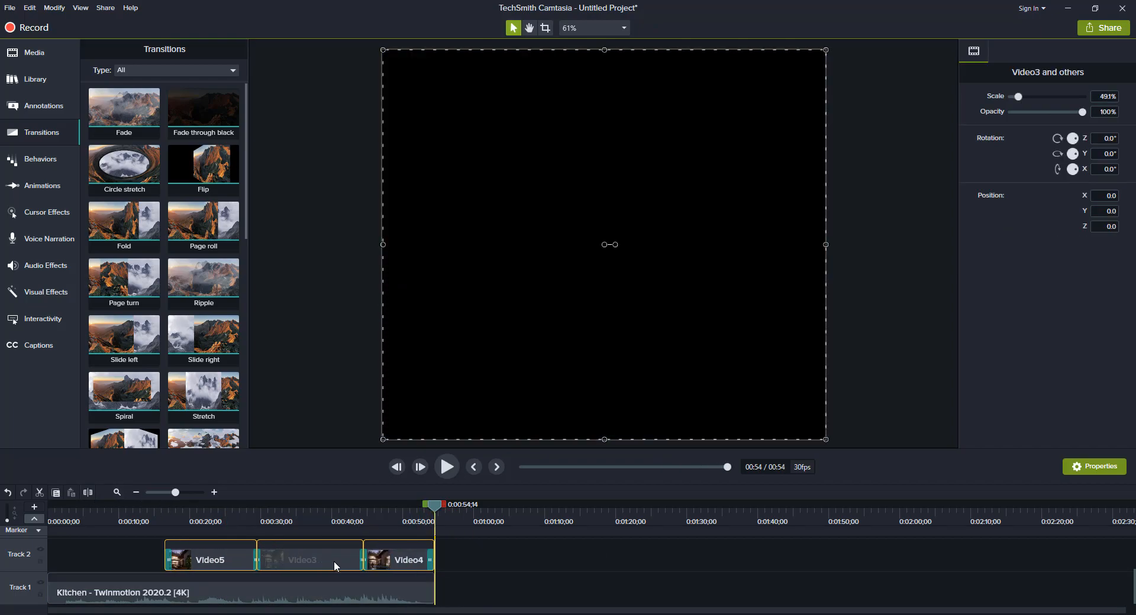
Step: Apply the Clip Speed effect at 0.95x to the three video clips and realign their end with the music's end
drag(434, 513, 134, 533)
drag(463, 554, 236, 558)
click(46, 267)
drag(125, 198, 313, 556)
click(1102, 273)
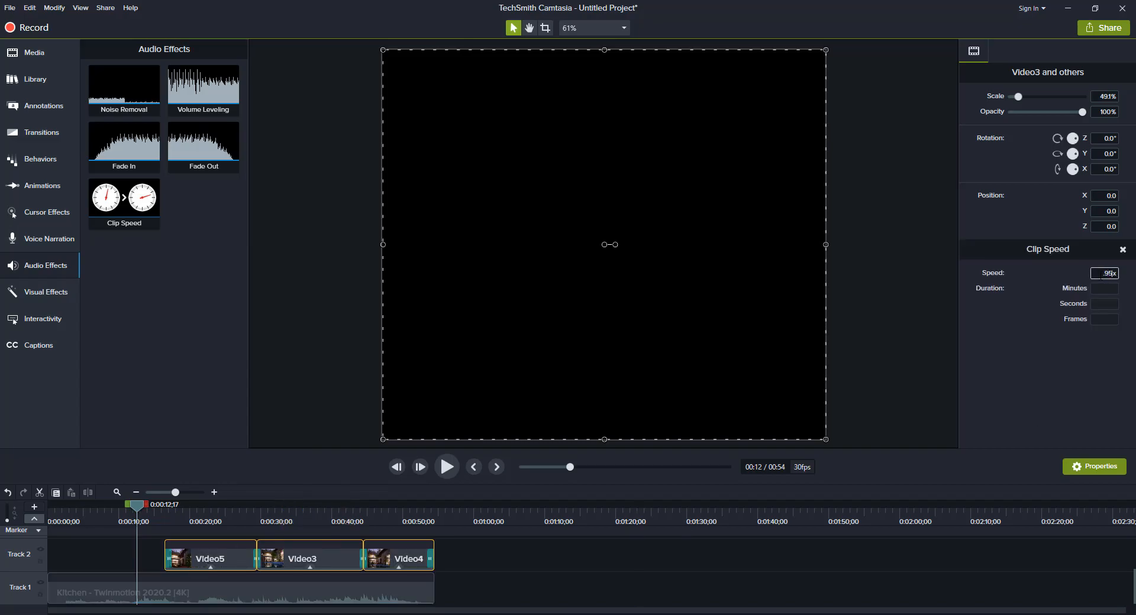
text(.95)
key(Return)
drag(472, 563, 188, 565)
drag(346, 555, 332, 557)
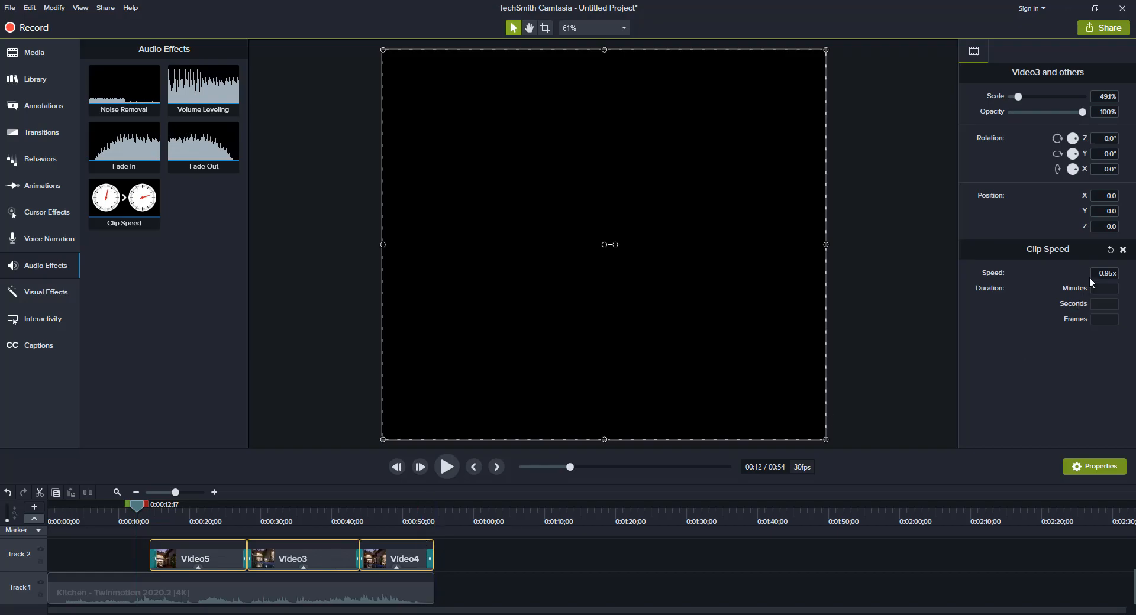
Step: Set the three video clips' speed to 0.90x and shift them to end with the music
key(Return)
drag(481, 569, 193, 562)
drag(329, 558, 312, 559)
Step: Split the Kitchen music at 0:00:12;14, near the start of Video5, and delete the part before it
drag(137, 507, 131, 511)
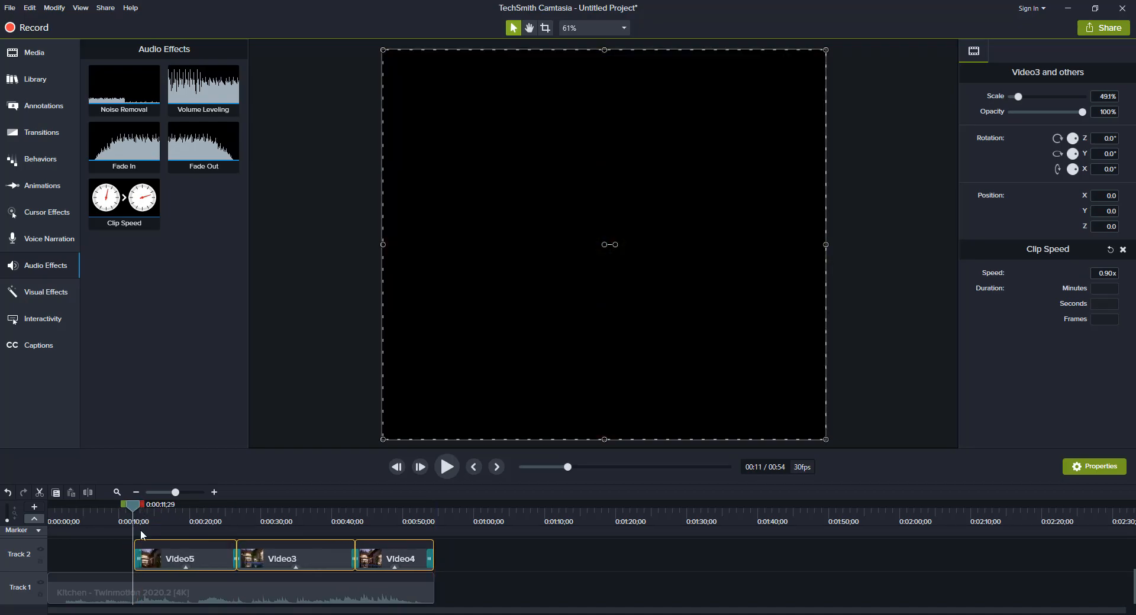
click(137, 588)
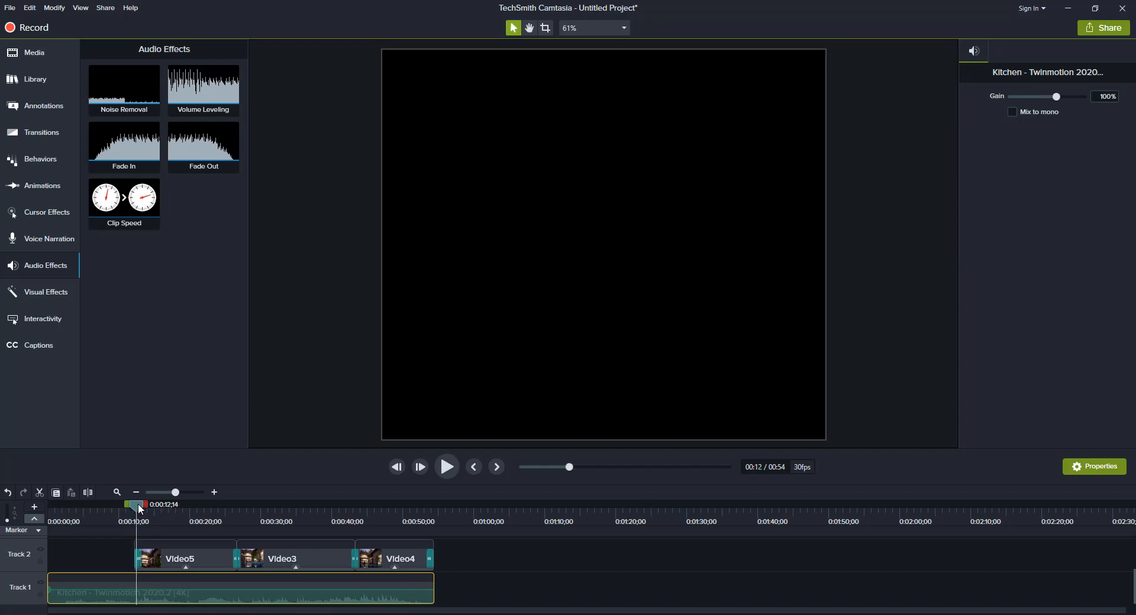
click(139, 506)
click(88, 493)
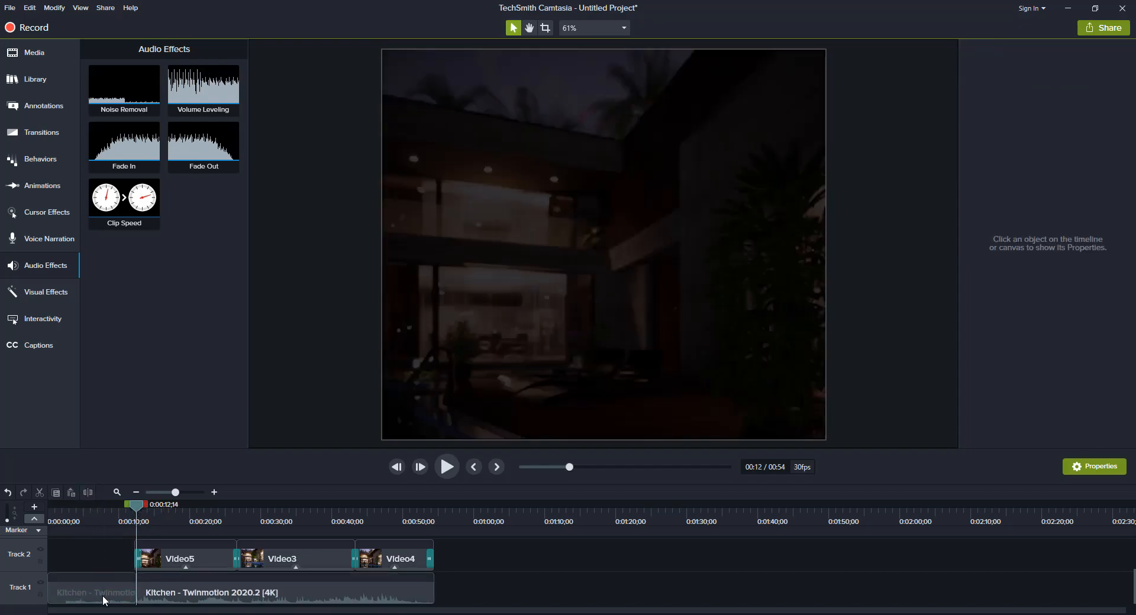
click(104, 596)
key(Delete)
Step: Extend the music's start to line up with Video5's start, and apply the Fade In audio effect to it
drag(140, 510, 115, 508)
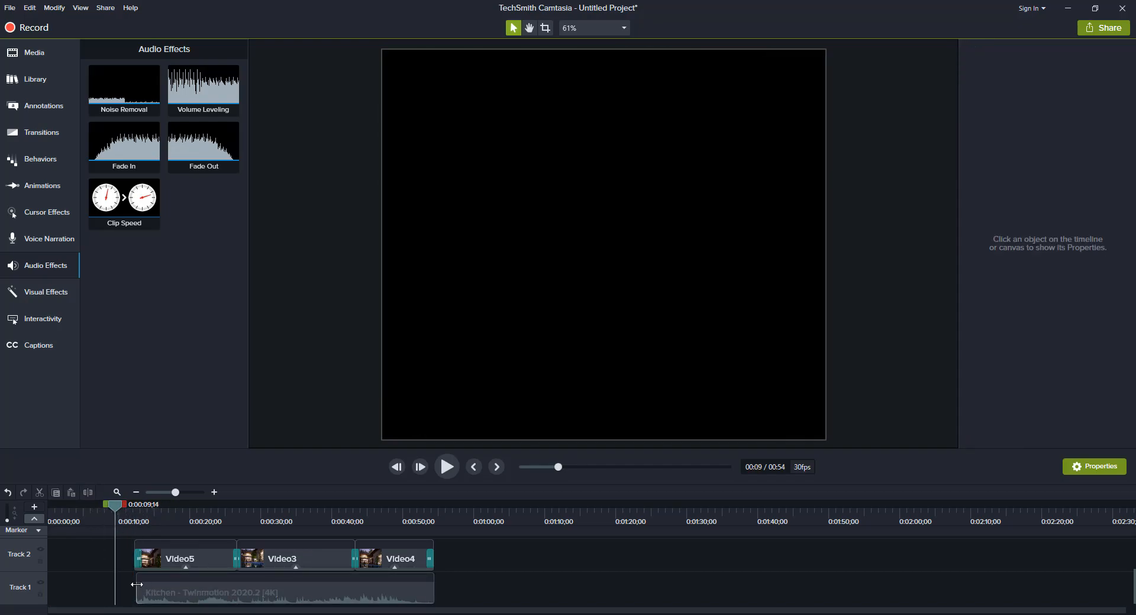
click(130, 587)
drag(130, 157, 185, 586)
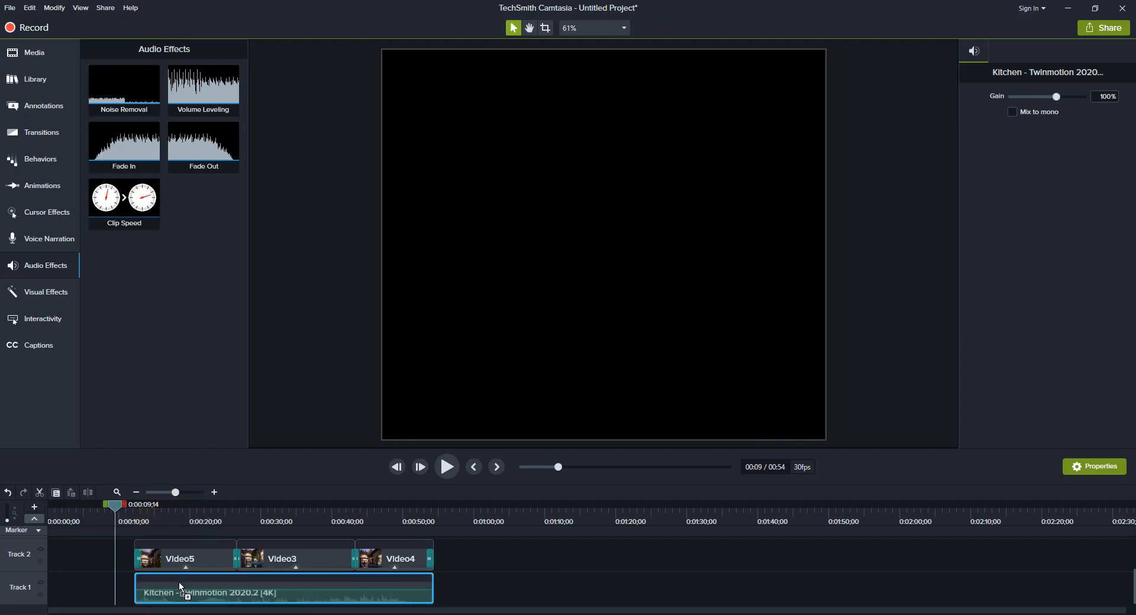
Step: Apply the Fade Out audio effect to the Kitchen music and move all clips together to the timeline's start
drag(203, 147, 405, 588)
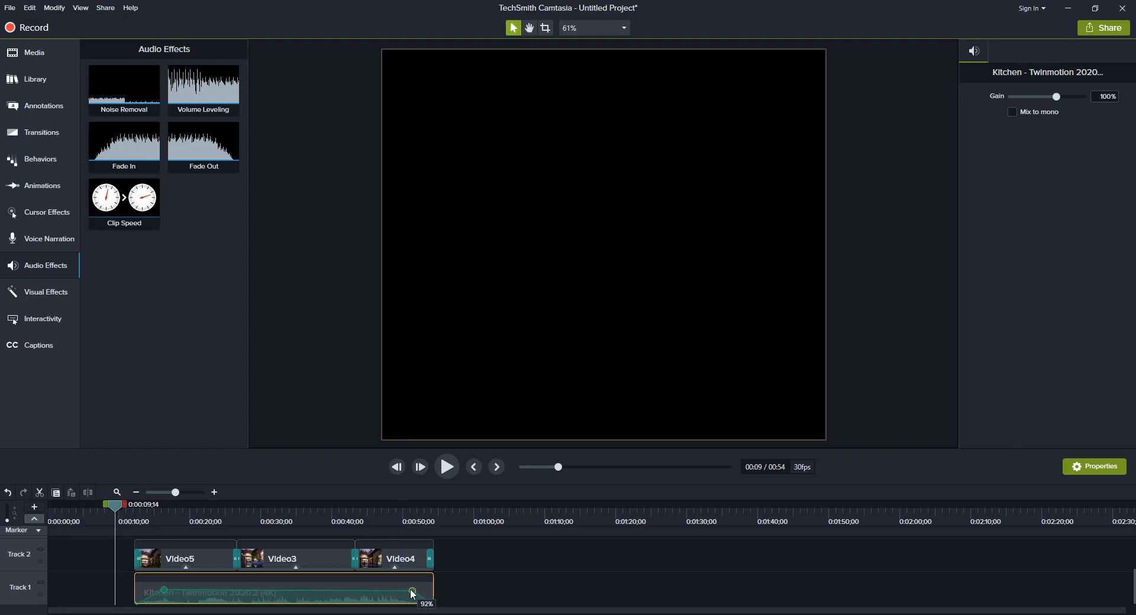
drag(483, 595, 187, 555)
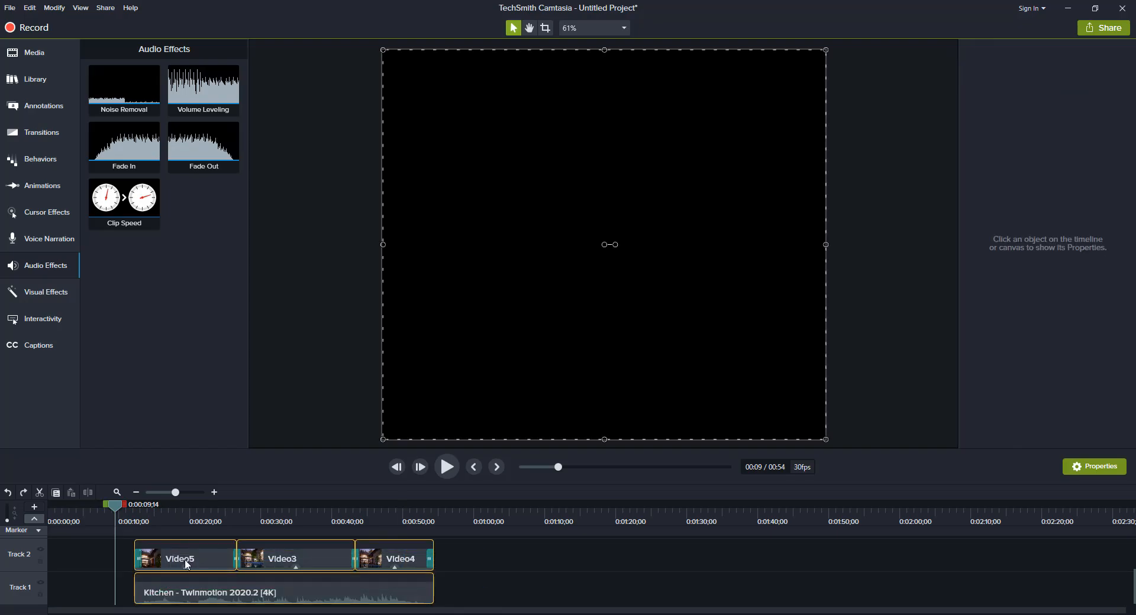
drag(315, 600, 139, 600)
drag(119, 513, 20, 520)
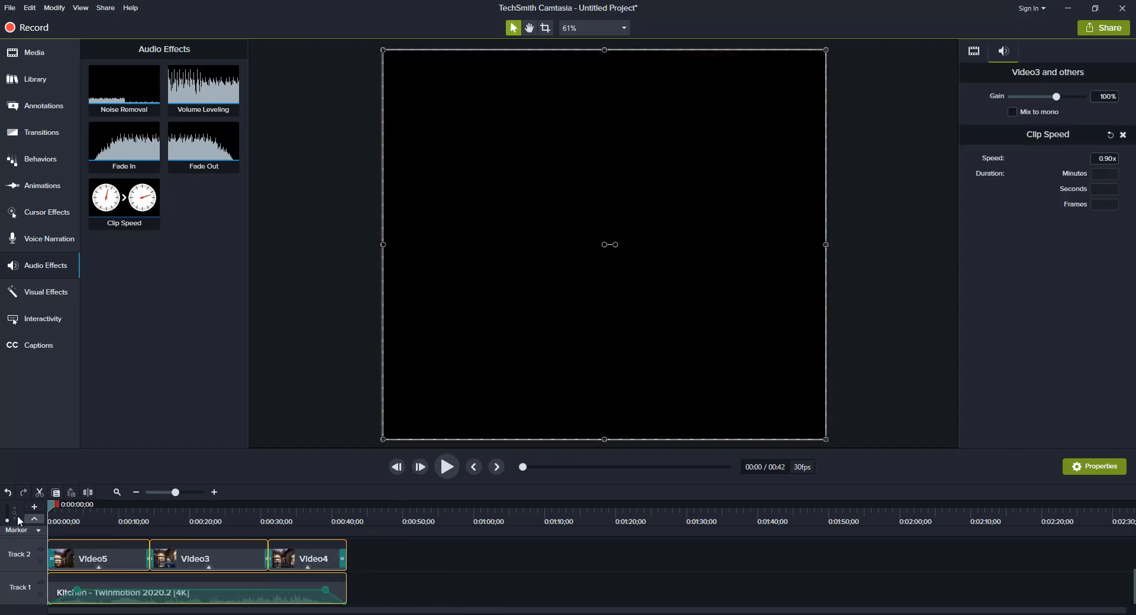
Step: Check the Fade transitions at the edit's start and end, and play the three-clip sequence through from the beginning
click(50, 560)
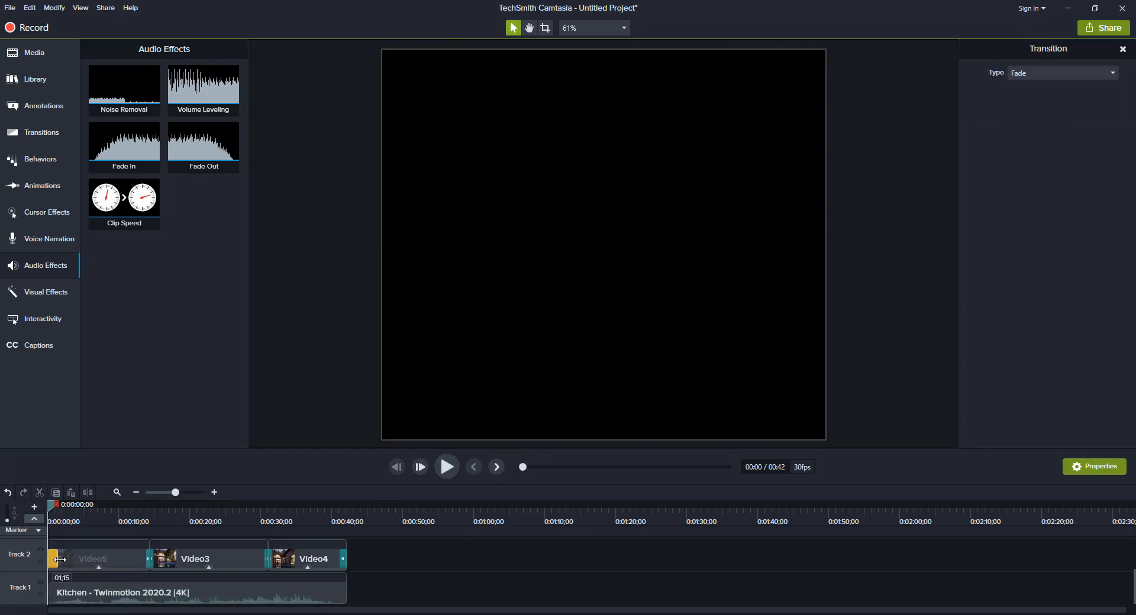
click(342, 559)
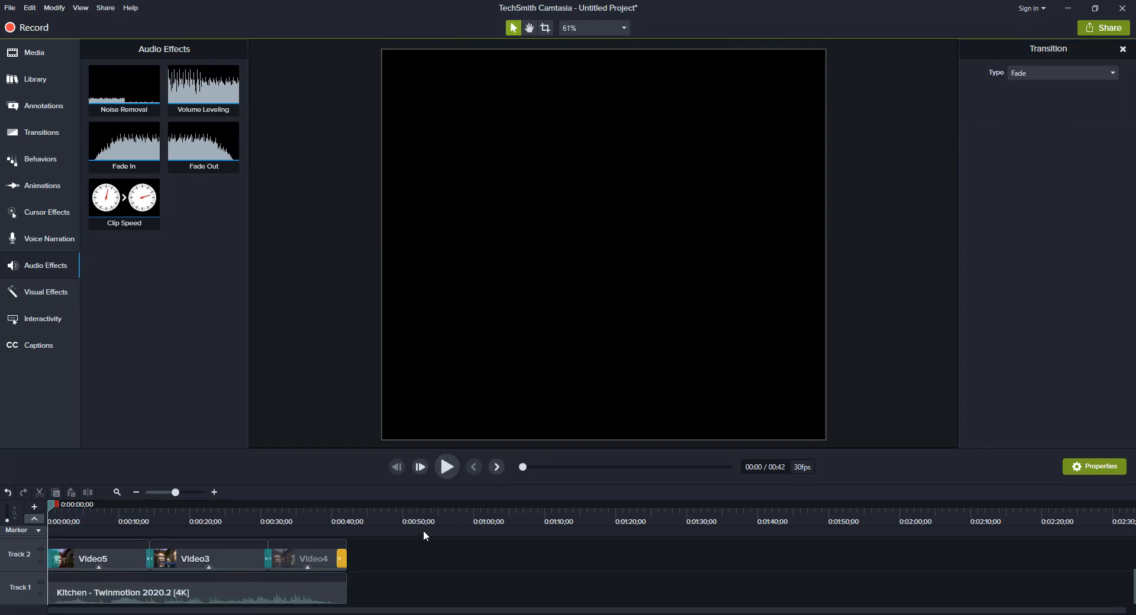
click(448, 467)
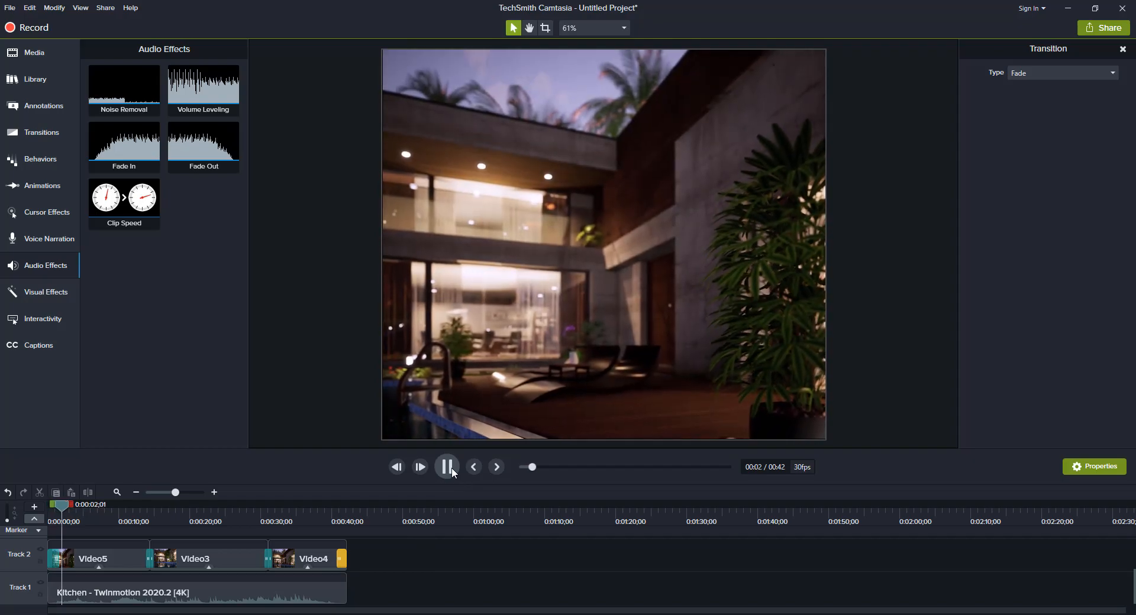
click(453, 471)
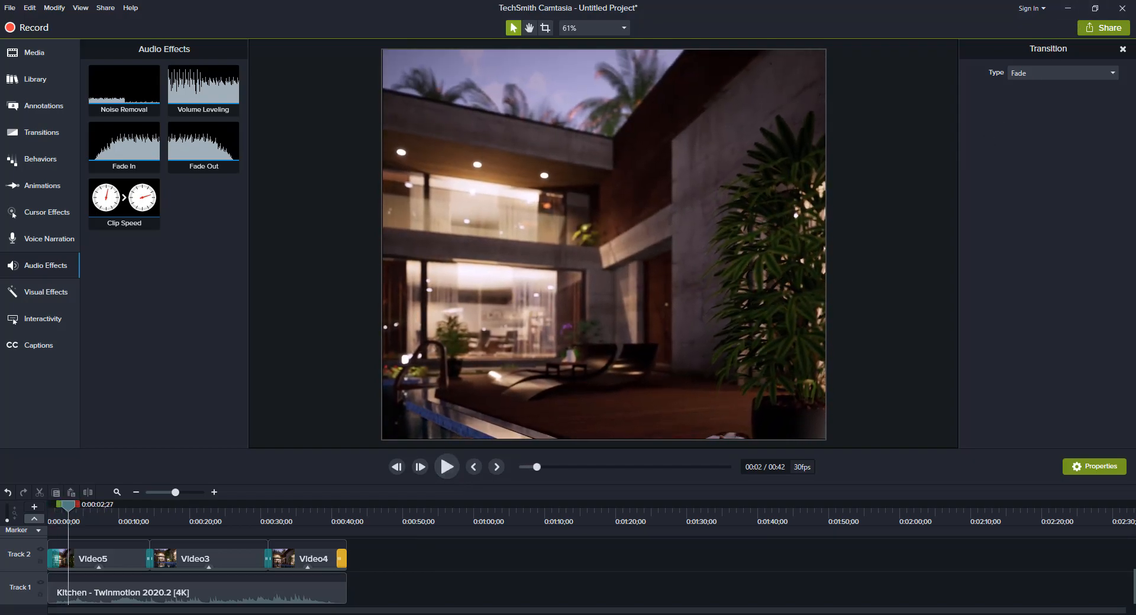
click(448, 469)
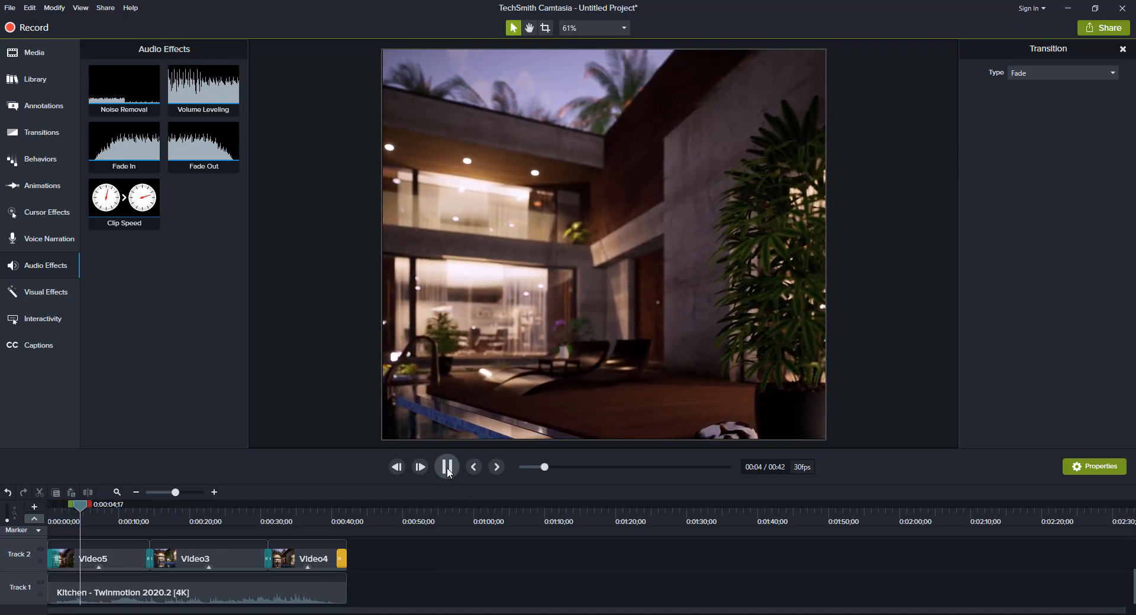
drag(414, 485, 409, 498)
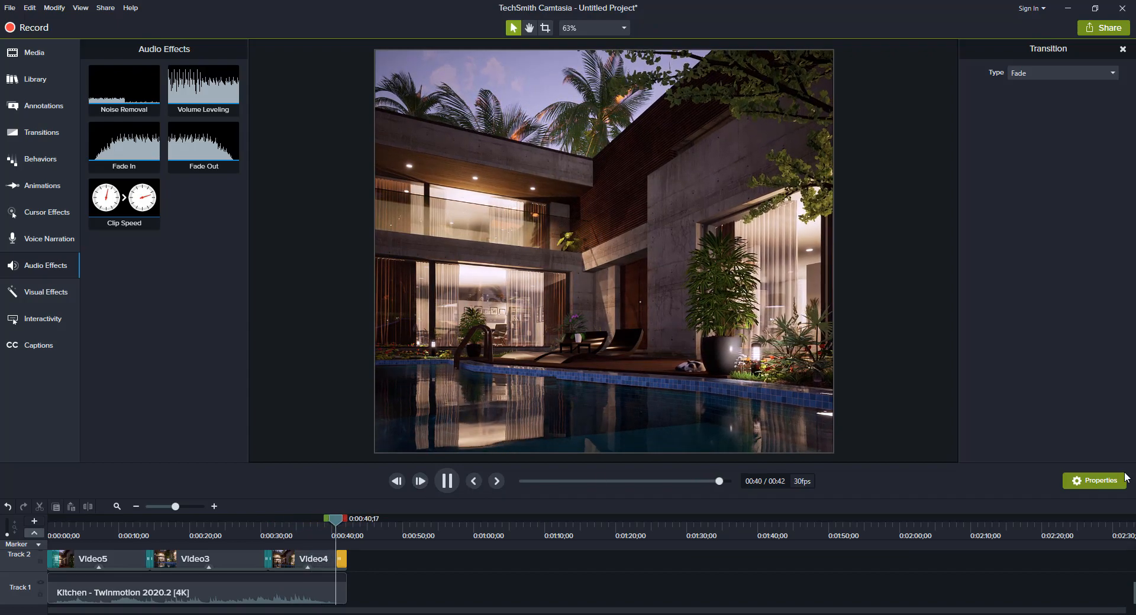
Step: Switch to the render folder in File Explorer and add Image4.png and Image5_000.png to Track 2 after Video4
key(alt+Tab)
drag(735, 51, 788, 20)
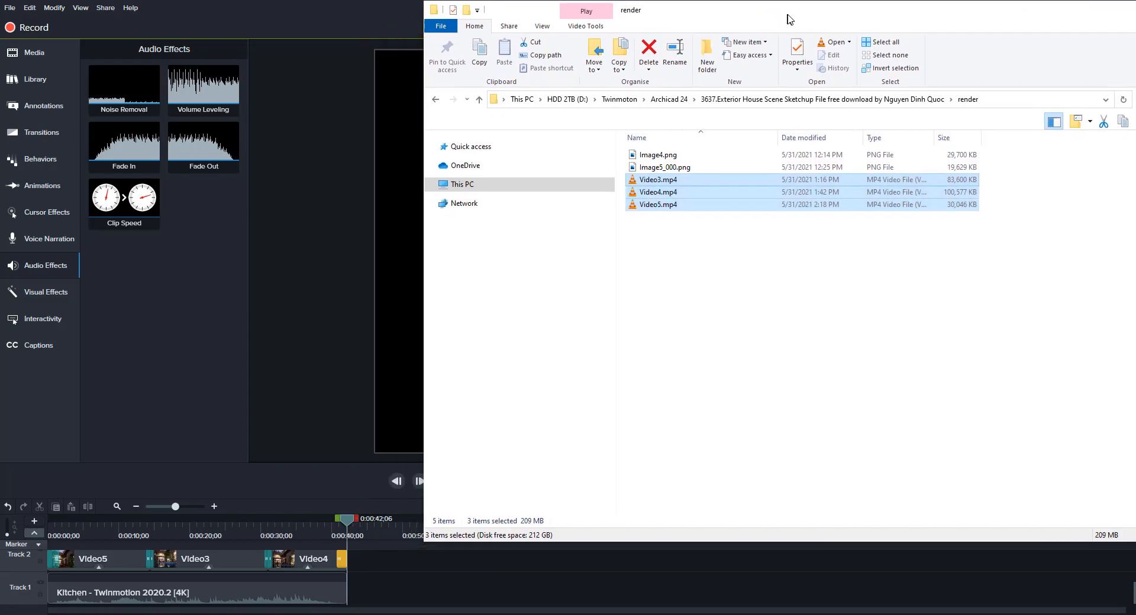
click(680, 167)
drag(660, 158, 360, 555)
Step: Shift the Kitchen music to start at 0:00:07;15 and extend its beginning back to the timeline's start
click(334, 591)
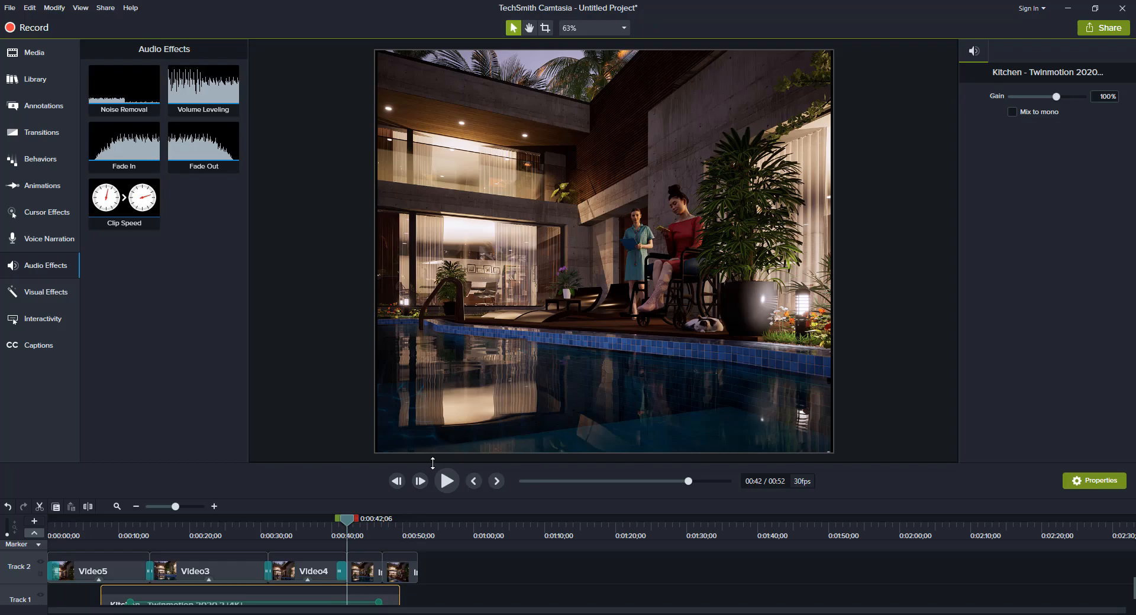
drag(433, 463, 432, 417)
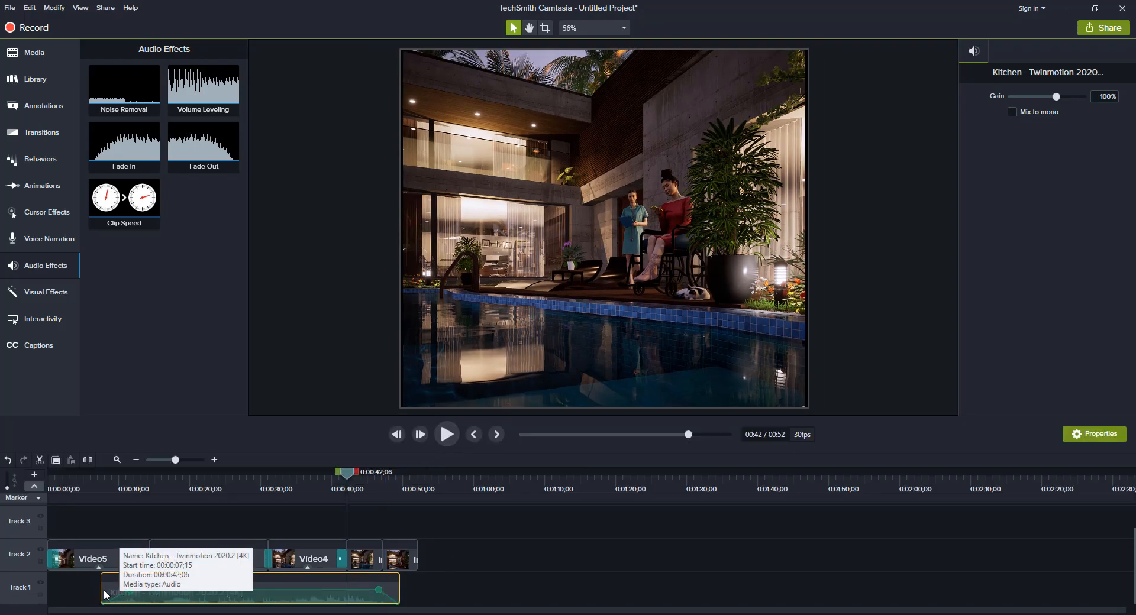
drag(102, 594, 38, 596)
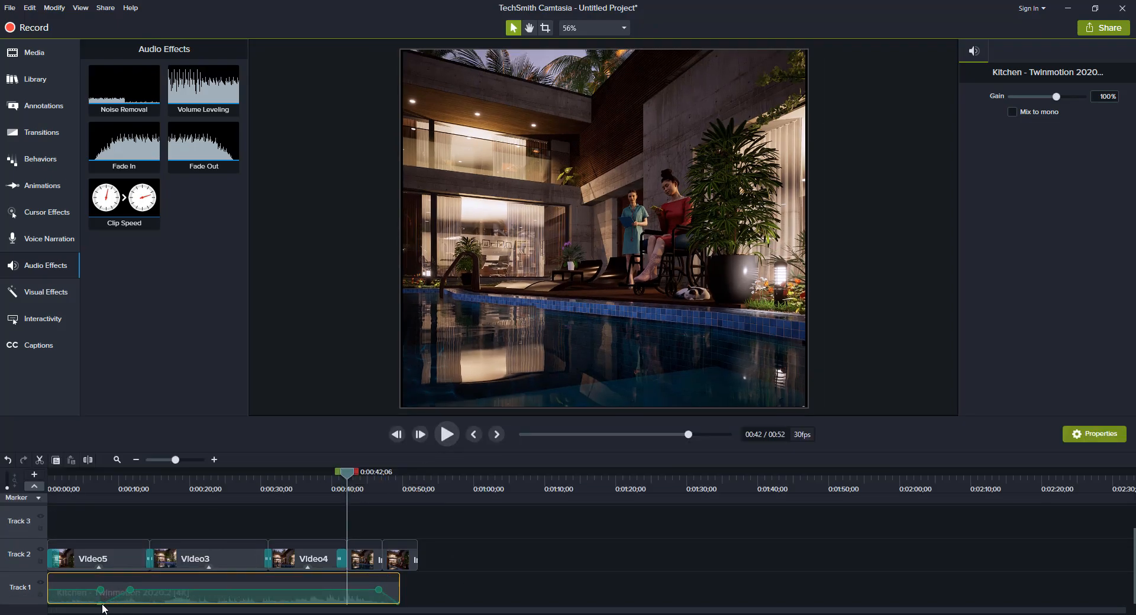
Step: Remove the music's old fade points, and reapply the Fade In and Fade Out audio effects to it
drag(130, 590, 101, 590)
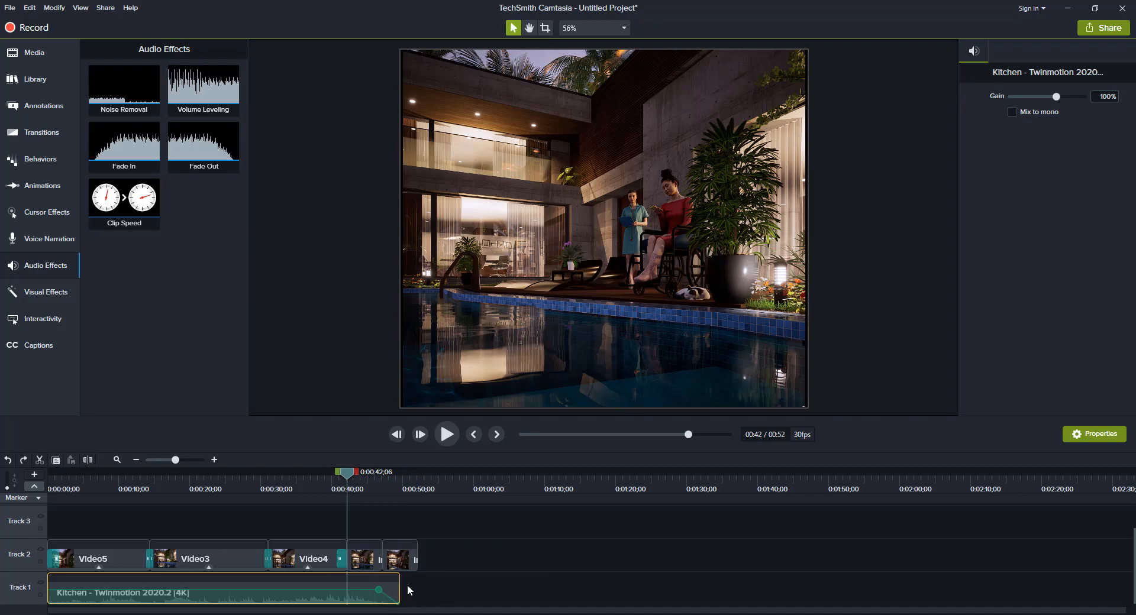
drag(179, 459, 187, 461)
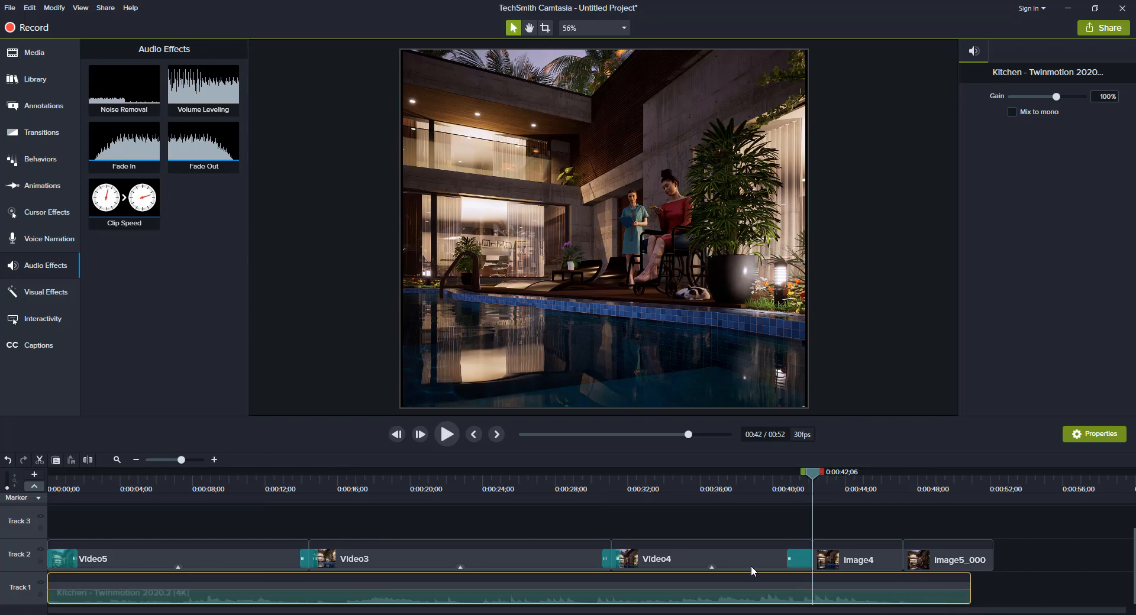
drag(137, 153, 76, 597)
drag(203, 148, 940, 599)
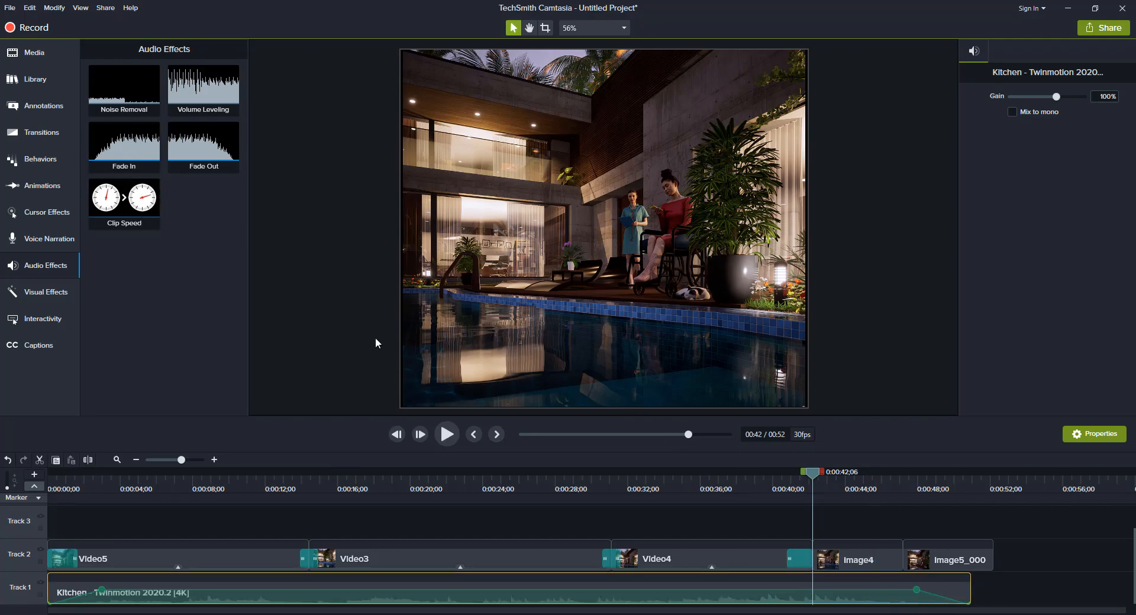
Step: Delete the Fade at Video4's end, and add Fade transitions between Video4, Image4 and Image5_000 and at the sequence's end
click(788, 559)
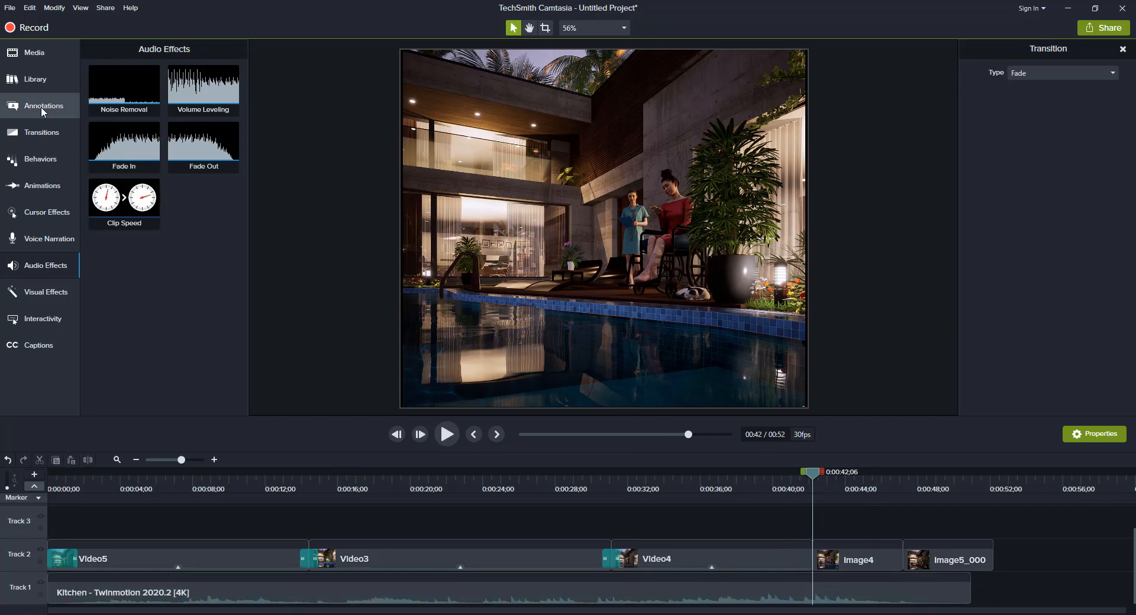
click(41, 132)
drag(123, 110, 968, 560)
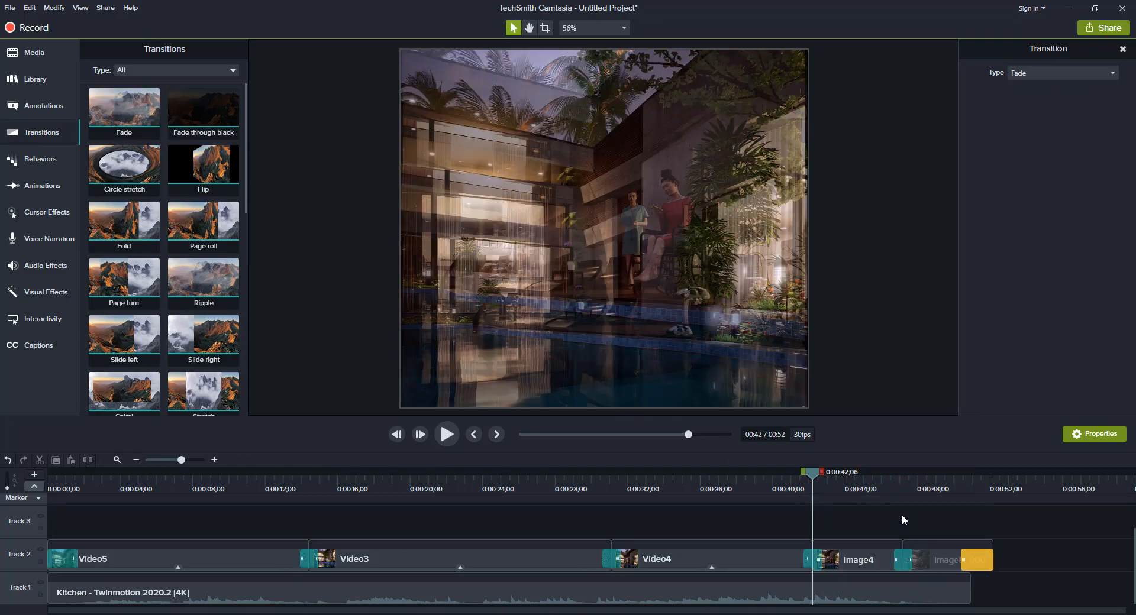
Step: Play the extended sequence to check the image transitions and the music fades
click(448, 436)
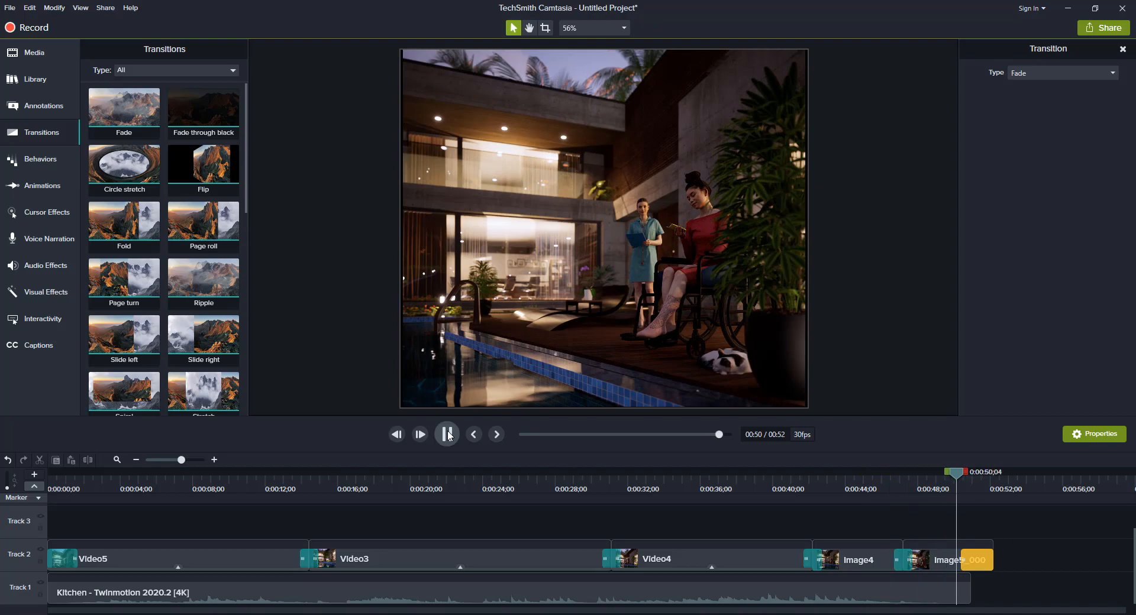
click(447, 436)
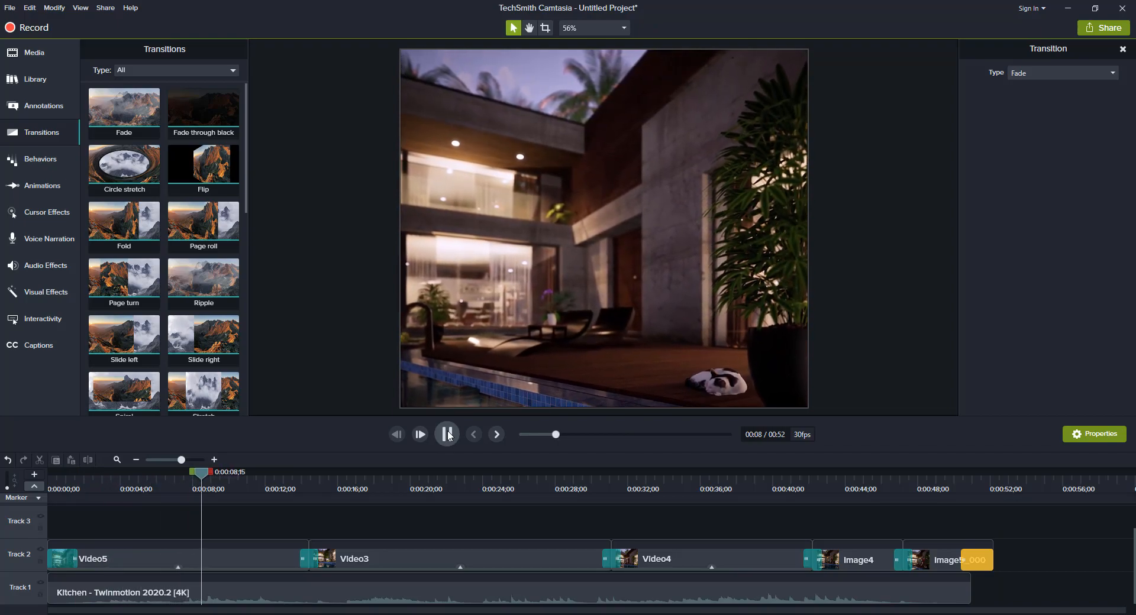
drag(450, 438, 455, 484)
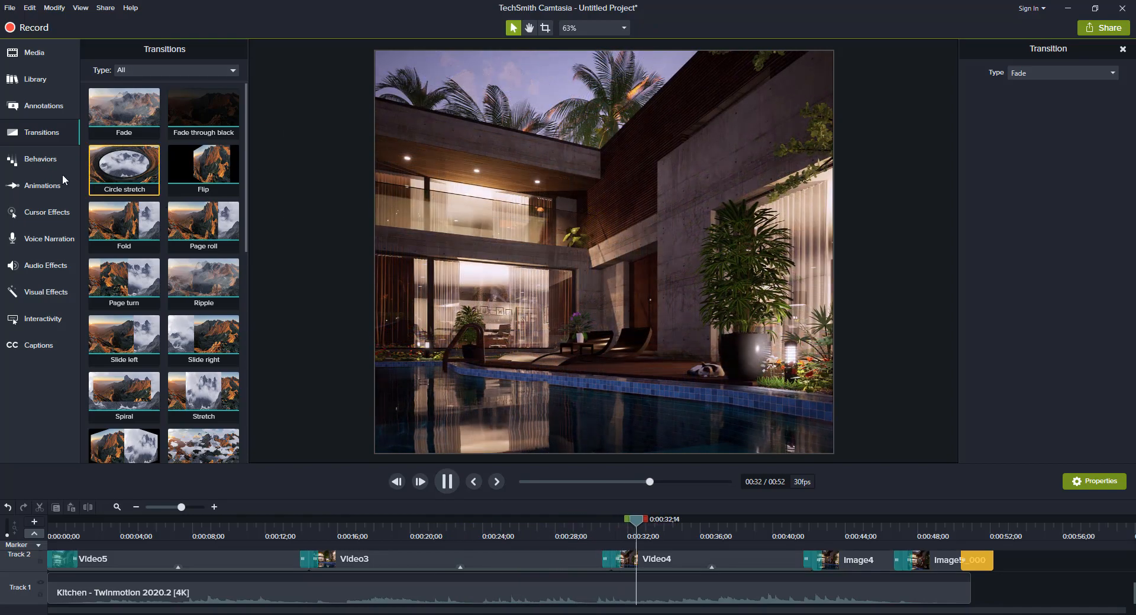
Step: Add a Zoom-n-Pan animation to Image4 at 0:00:43;29 with 37% zoom and the image shifted to X -106.3
click(45, 186)
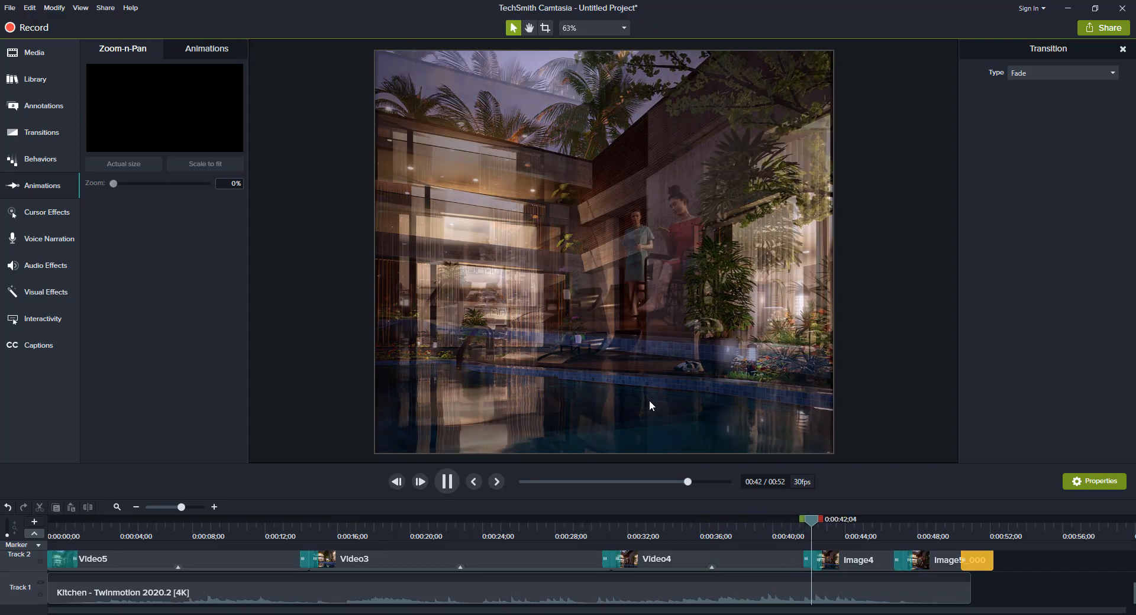
click(448, 484)
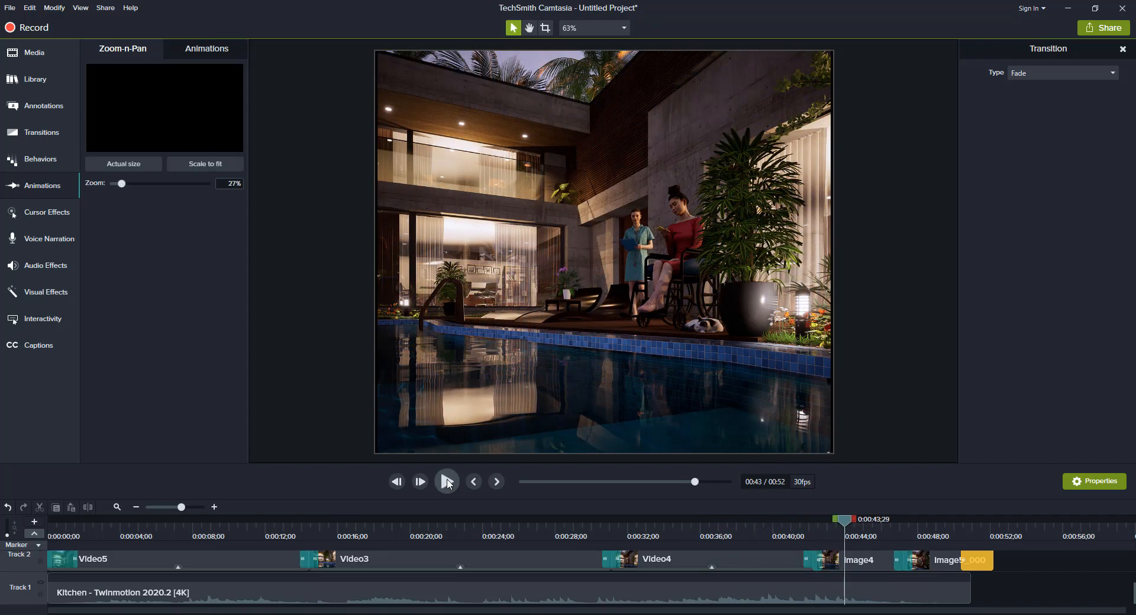
drag(122, 186, 128, 187)
drag(570, 292, 529, 290)
click(191, 510)
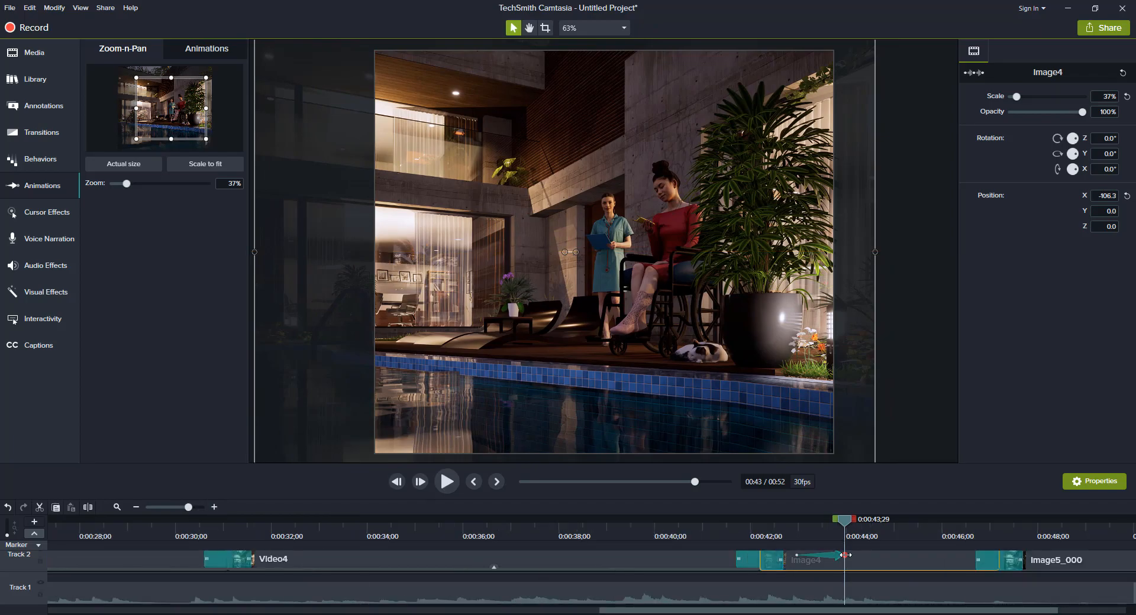
Step: Lengthen Image4's zoom animation to end at about 0:00:45 and apply an easing option to it
drag(846, 556, 882, 559)
right_click(867, 563)
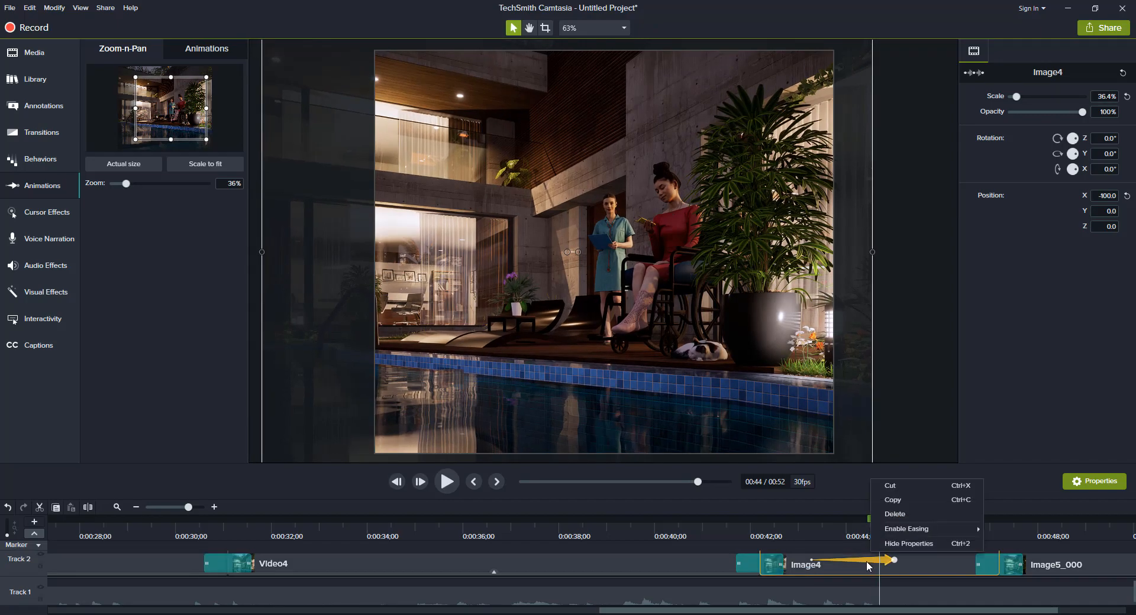
mouse_move(932, 530)
click(1004, 584)
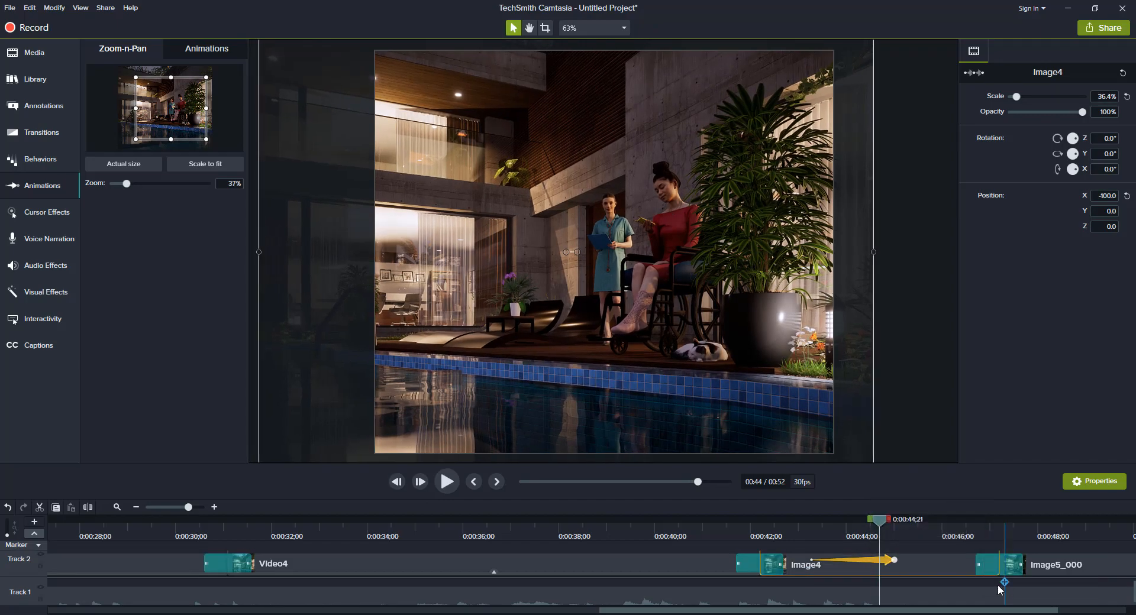
Step: Preview Image4's zoom animation and extend its end to 0:00:45;19
drag(886, 526, 735, 521)
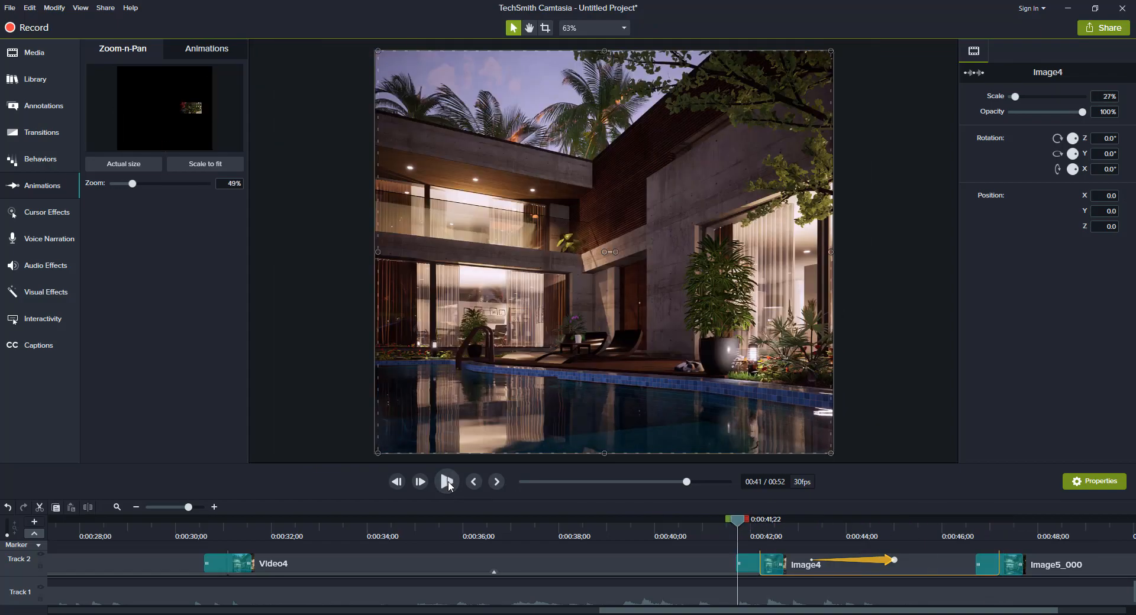
click(447, 482)
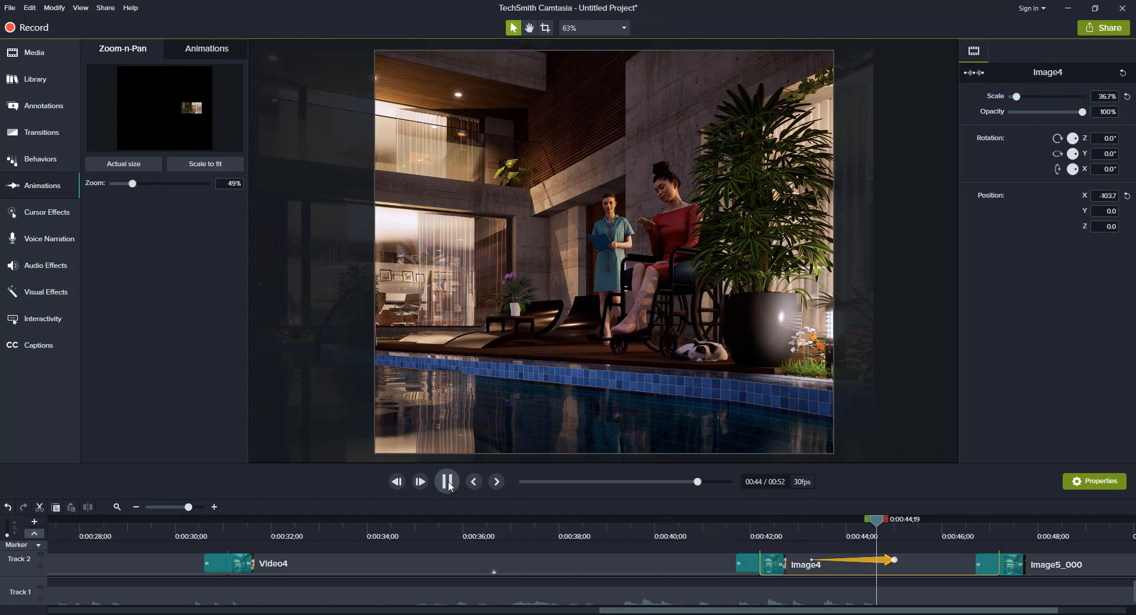
click(447, 482)
drag(894, 561, 925, 561)
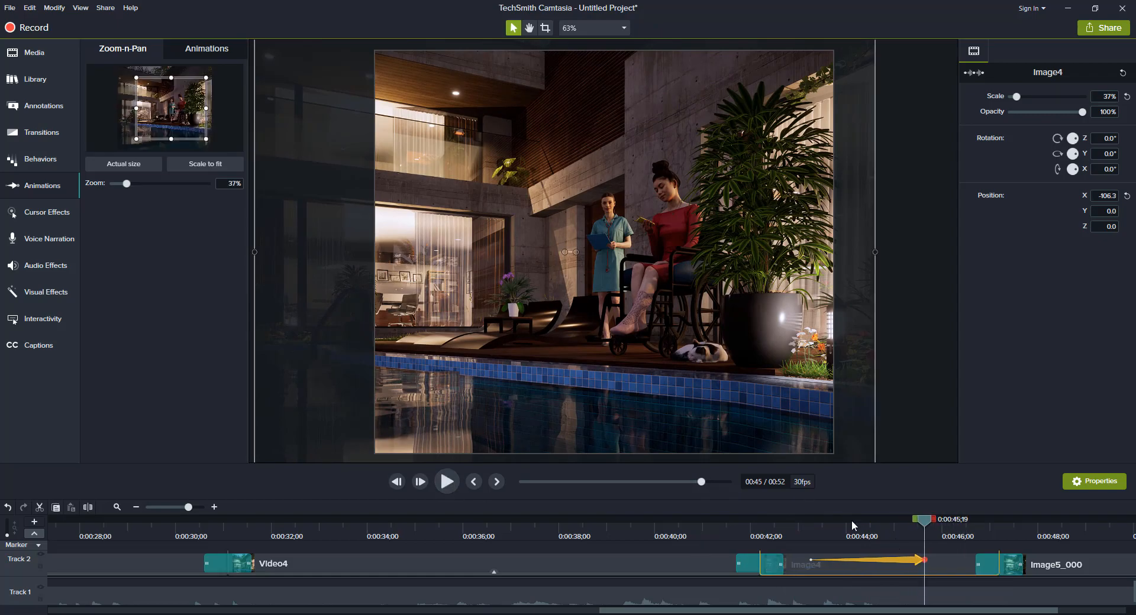
Step: Play back the Image4 zoom and the closing images, and start the whole edit again from the beginning
click(448, 484)
click(448, 483)
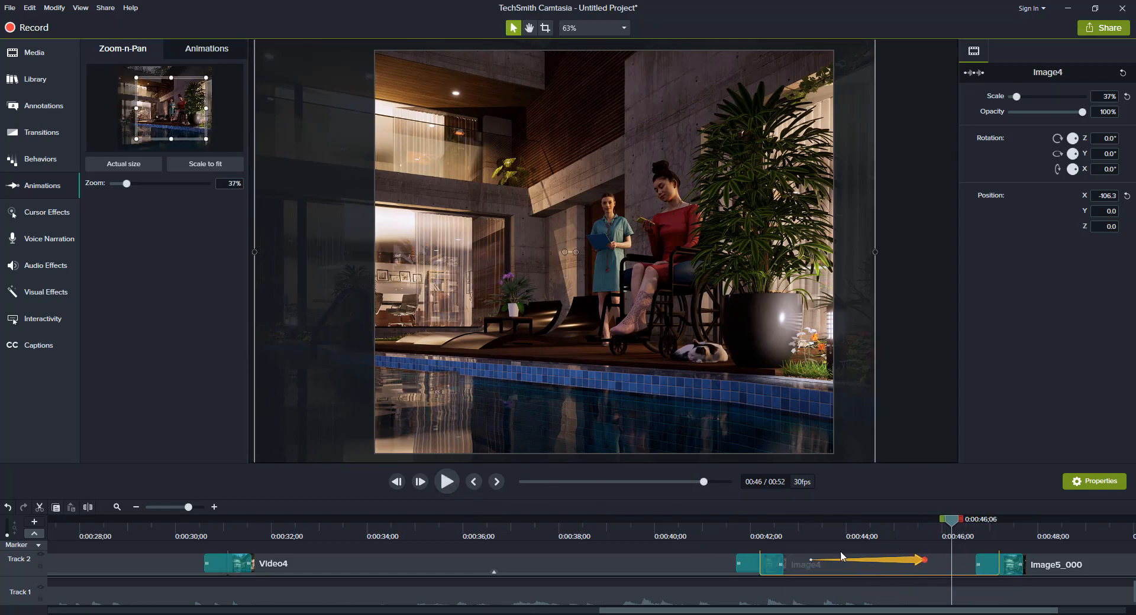
click(445, 484)
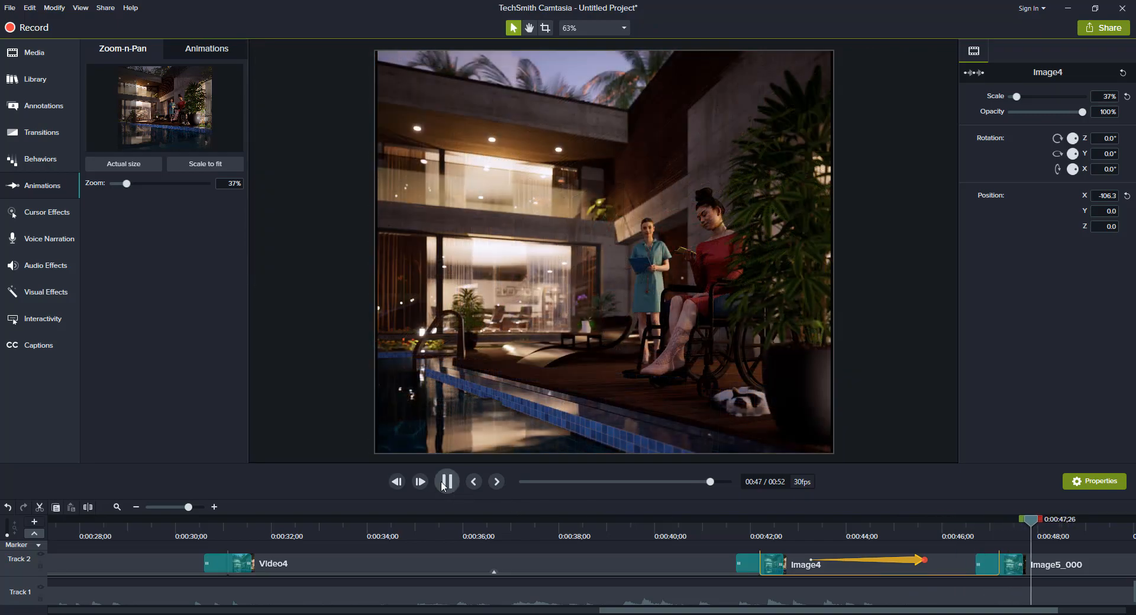
drag(189, 507, 179, 505)
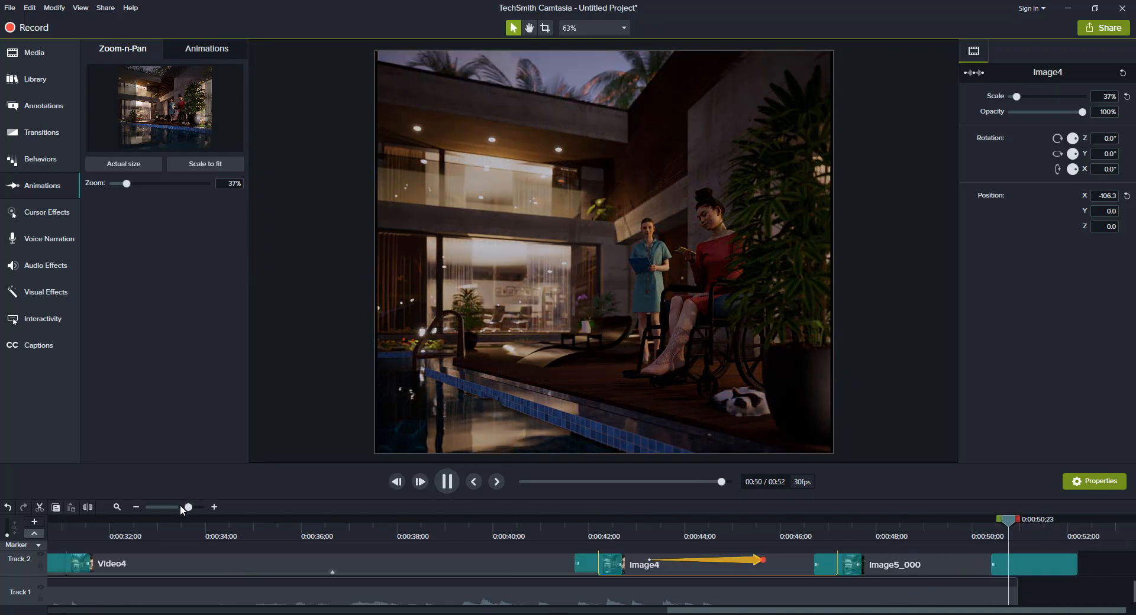
key(space)
click(620, 528)
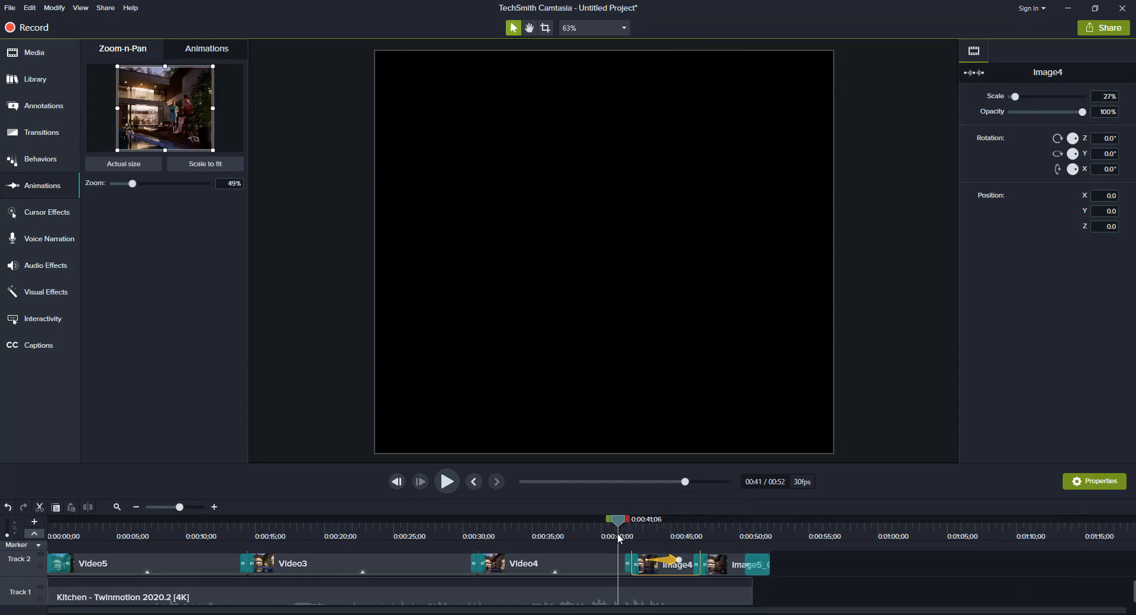
click(445, 483)
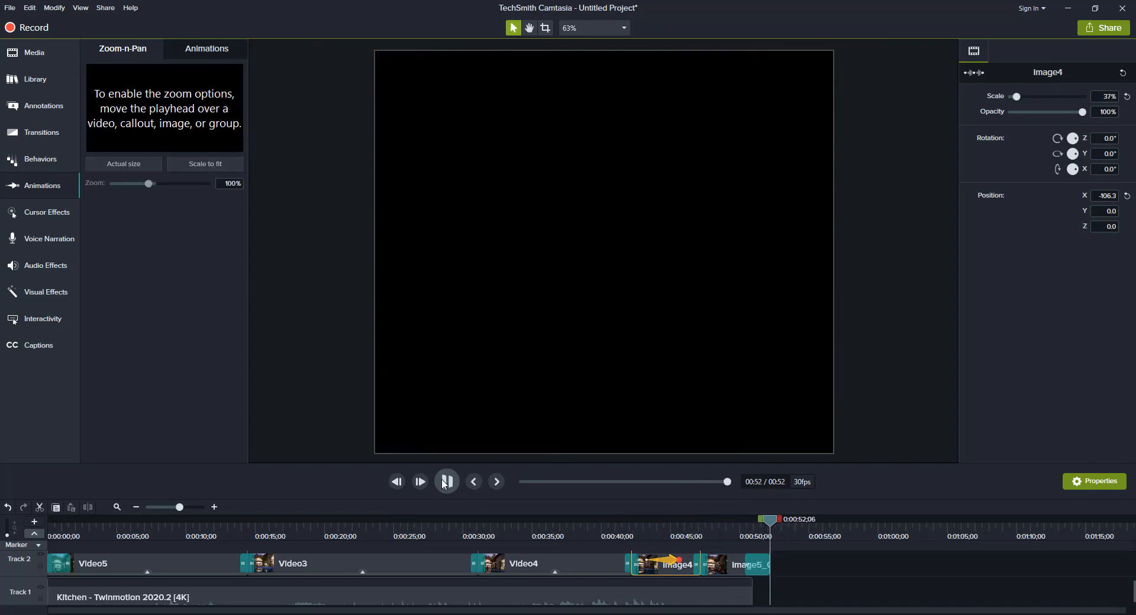
click(447, 482)
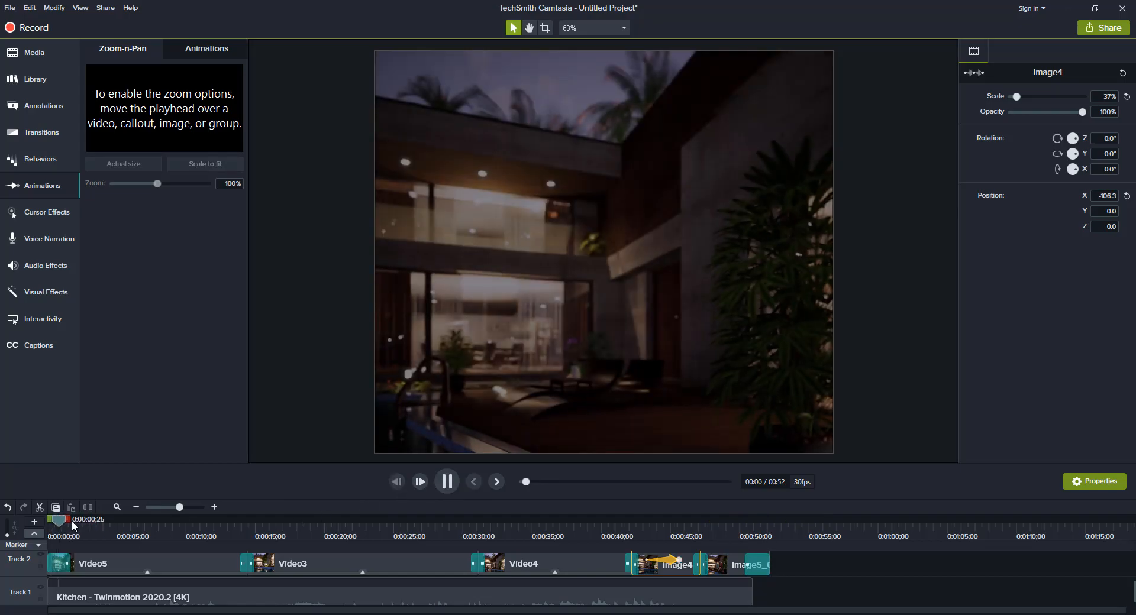
Step: Play the edit to 0:00:20;02 and add a Zoom-n-Pan animation to Video3 there with 61% zoom
drag(71, 520, 242, 528)
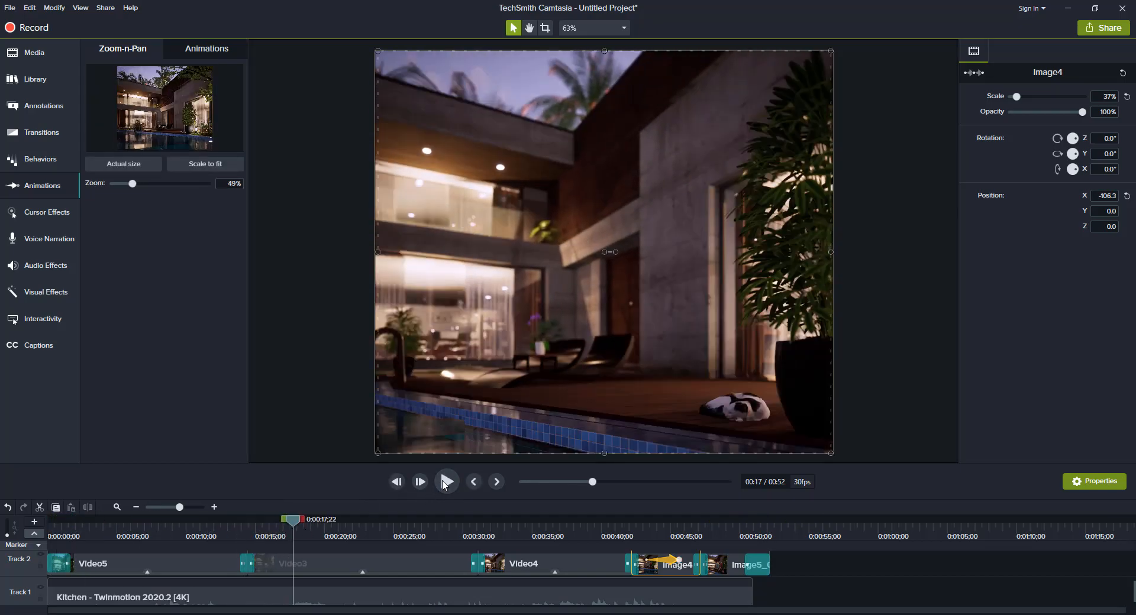
click(446, 481)
key(space)
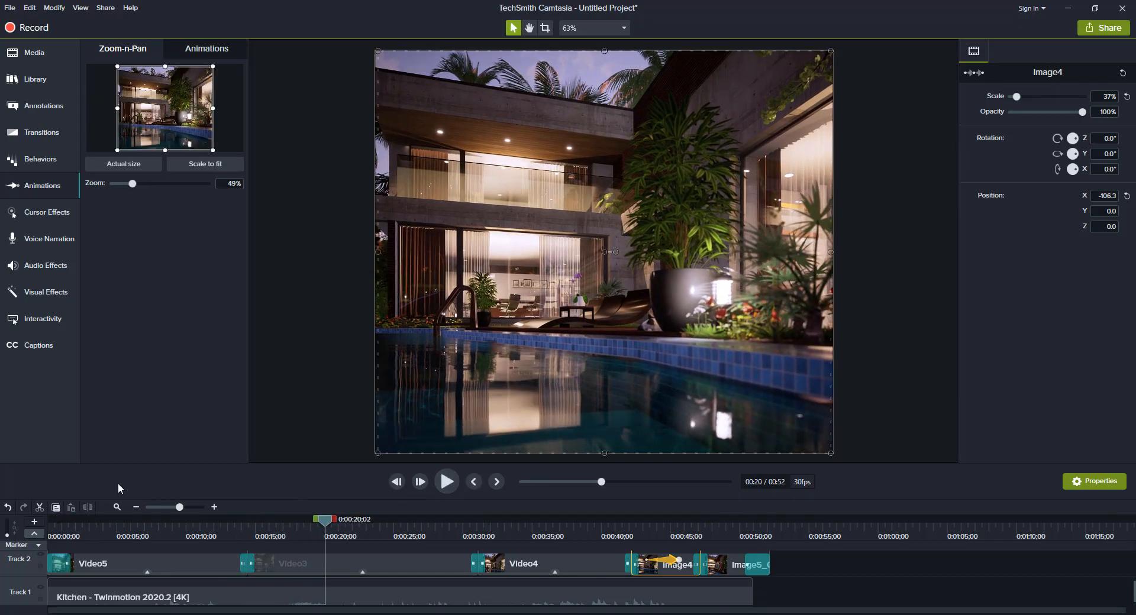
drag(133, 183, 139, 188)
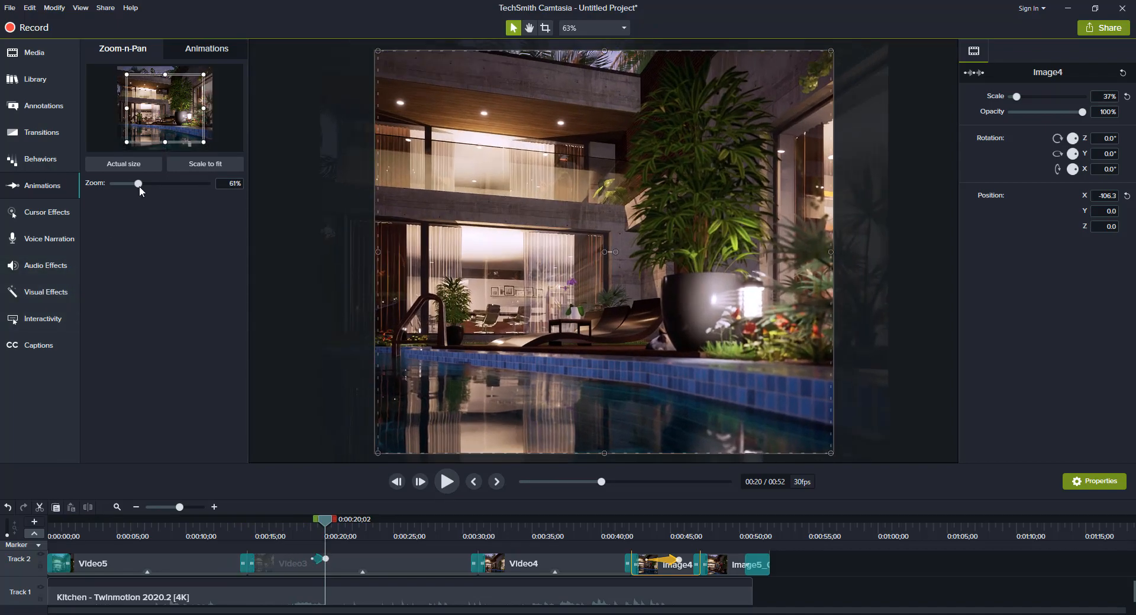
Step: Lengthen Video3's zoom animation to end at about 0:00:22 and apply Bounce easing to it
click(187, 509)
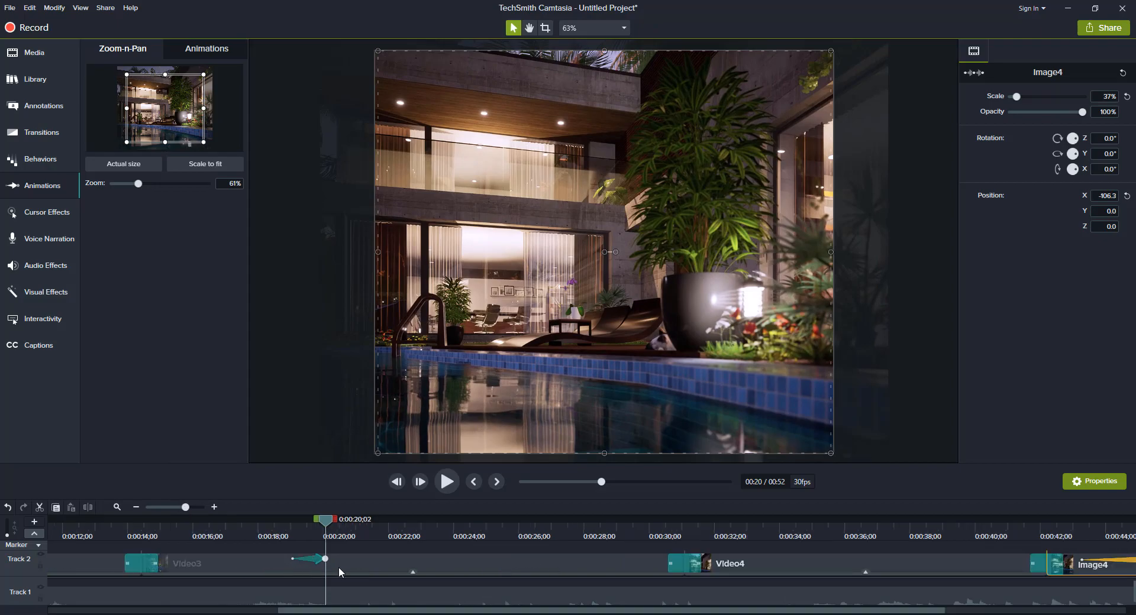
drag(325, 558, 391, 556)
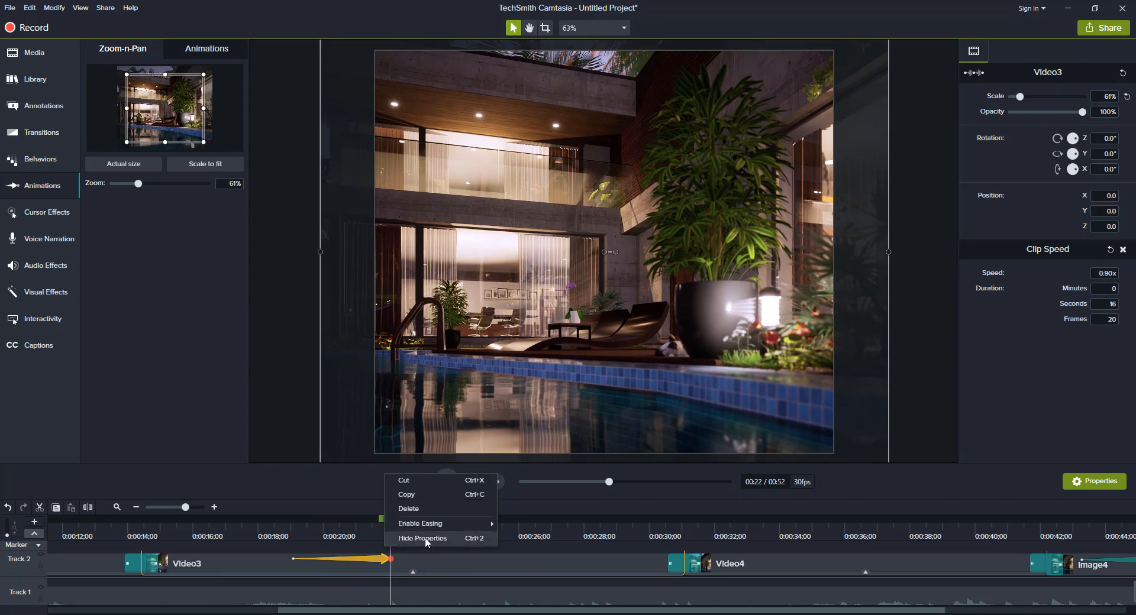
mouse_move(475, 522)
click(541, 579)
Step: Add a second zoom animation to Video3 at 0:00:24;09, extend its end to 0:00:29;09 and fit the frame to the canvas at 49.1% scale
click(446, 482)
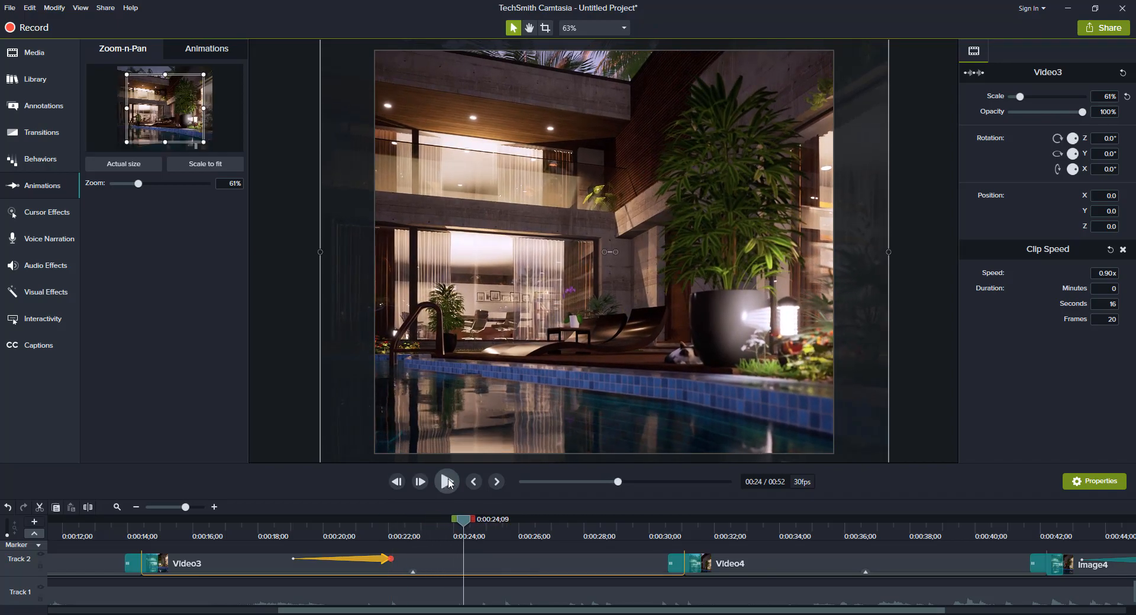
mouse_move(139, 186)
mouse_down()
mouse_move(122, 187)
mouse_move(134, 188)
mouse_up()
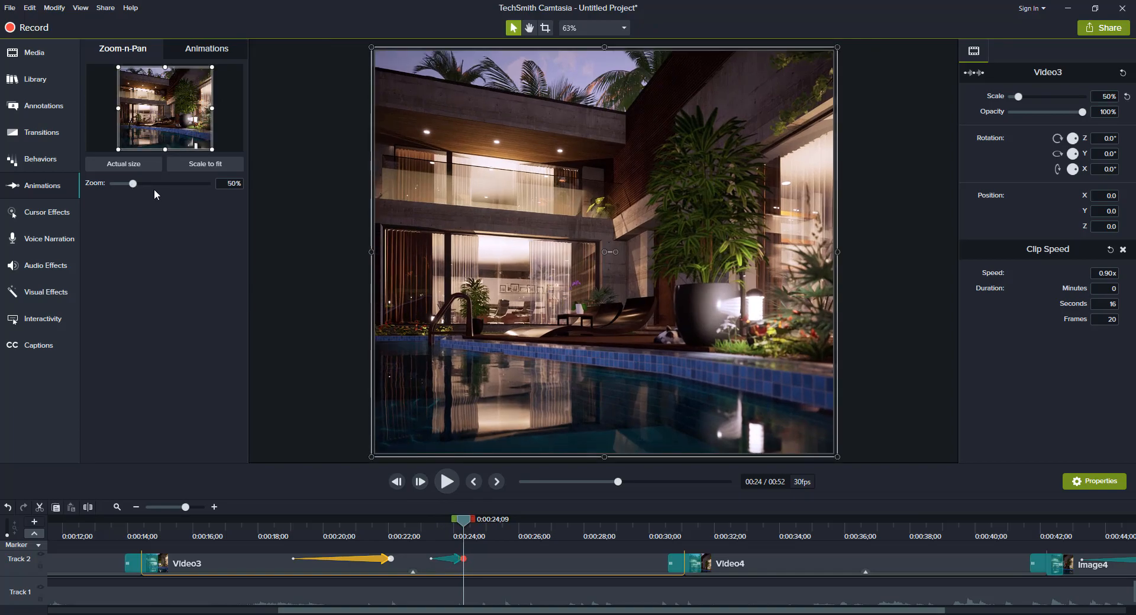
drag(466, 558, 627, 563)
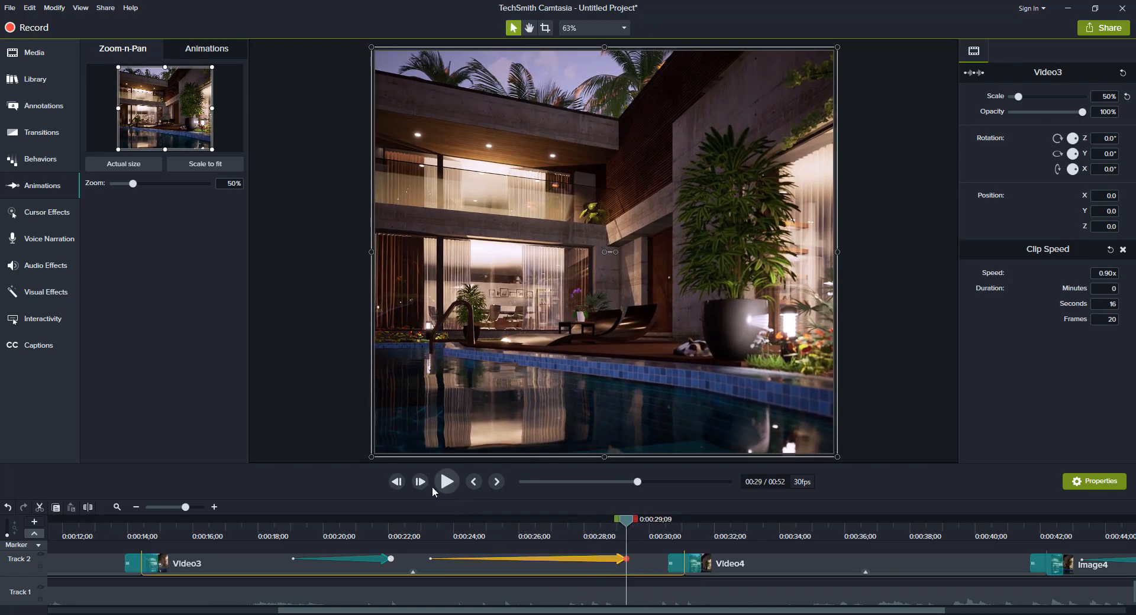
drag(372, 457, 374, 455)
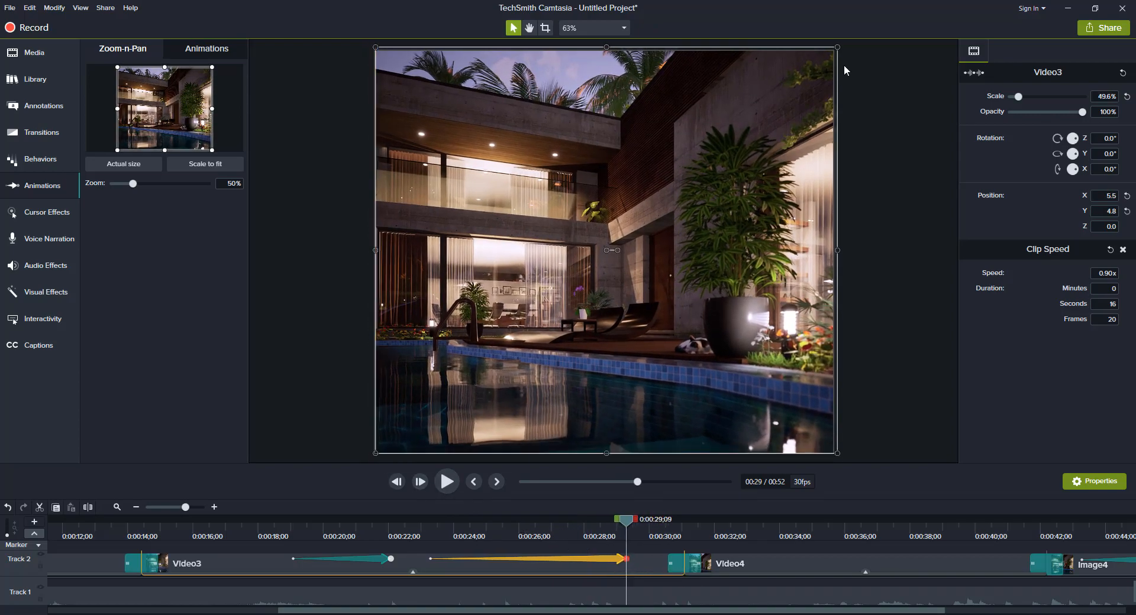
drag(837, 47, 834, 50)
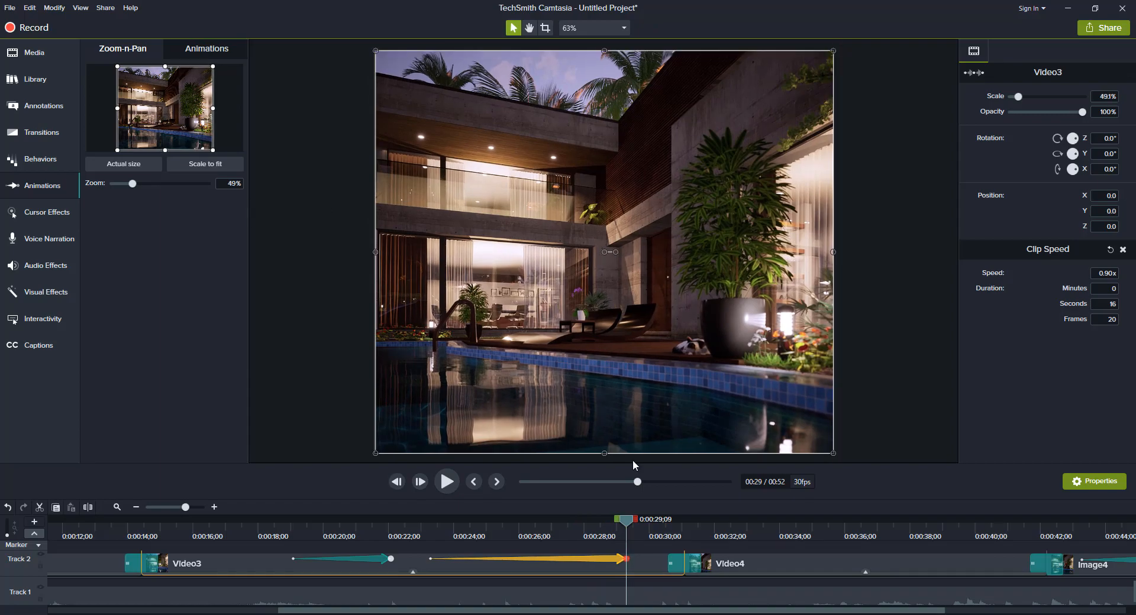
Step: Play back Video3's zoom animations and the rest of the edit, and review the transition from Video3 to Video4 again
click(448, 482)
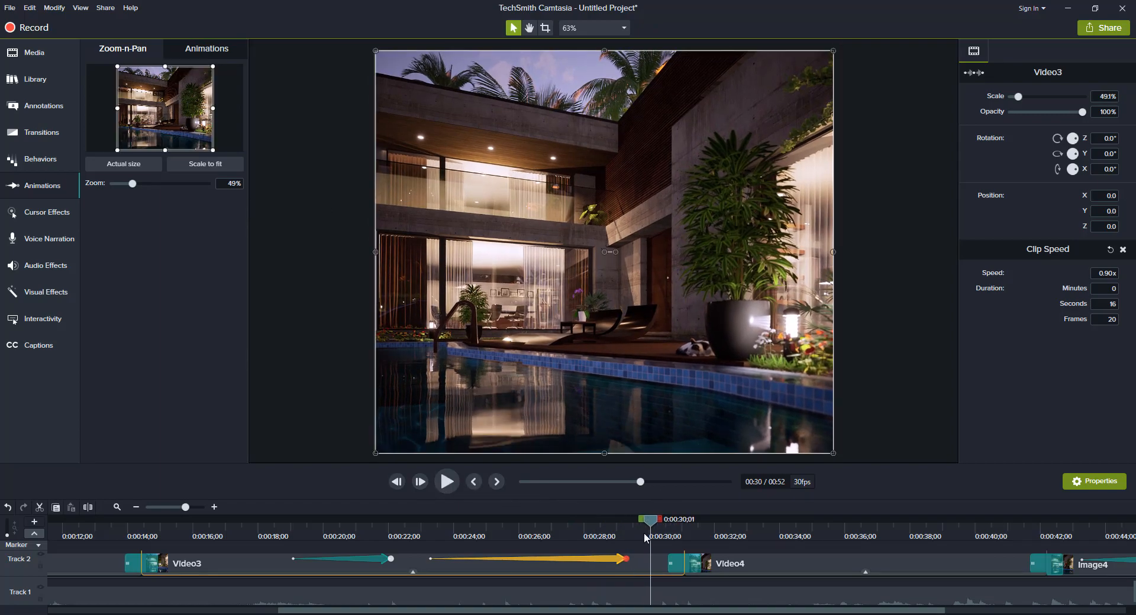
click(133, 536)
click(447, 482)
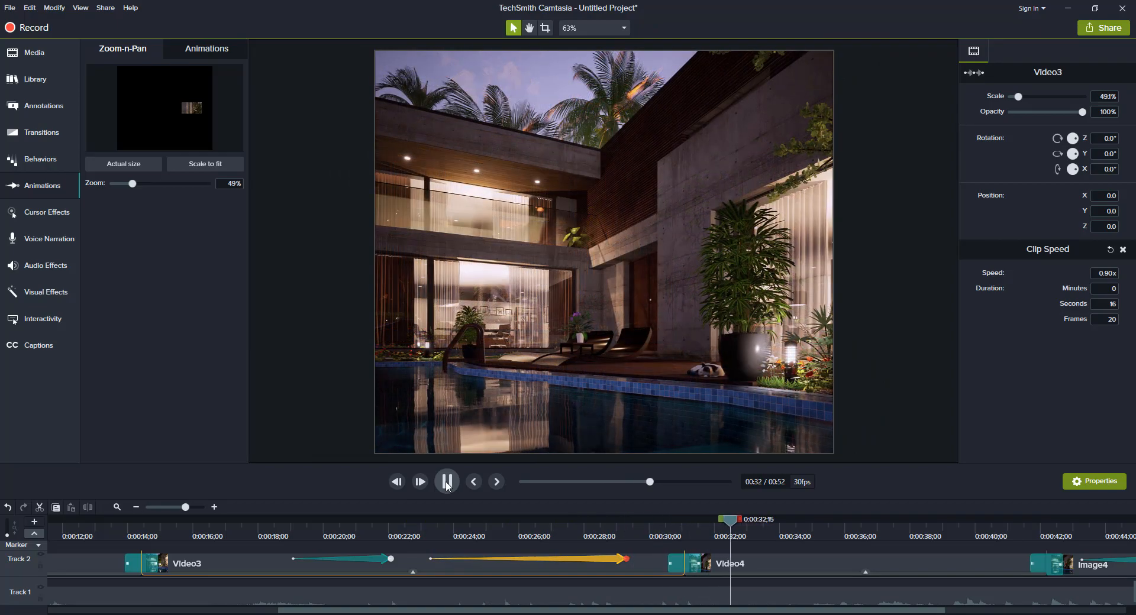
click(177, 508)
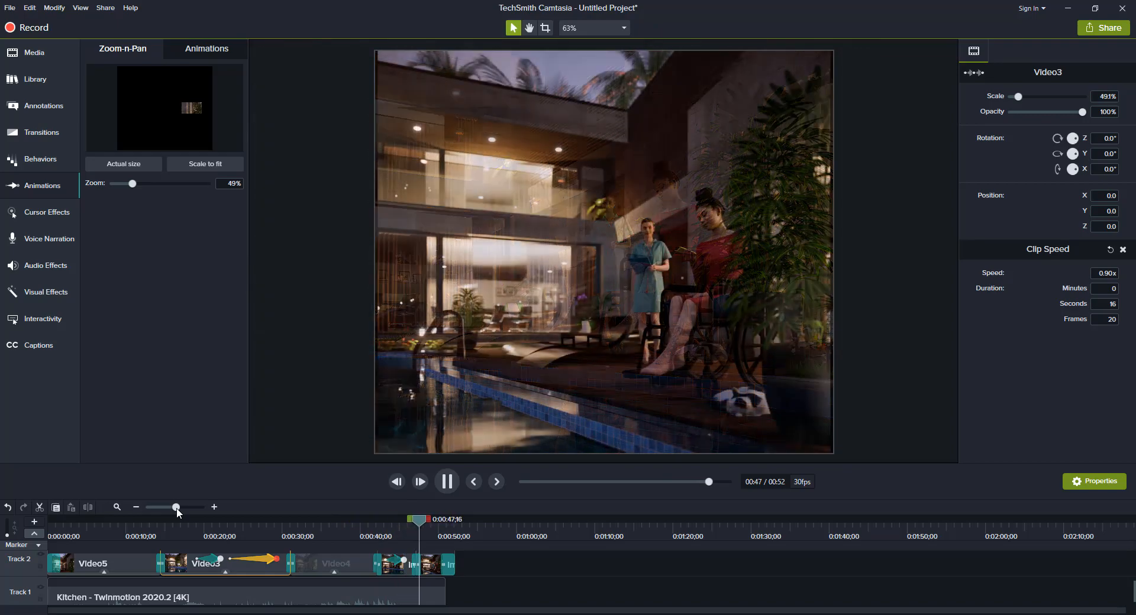
click(446, 488)
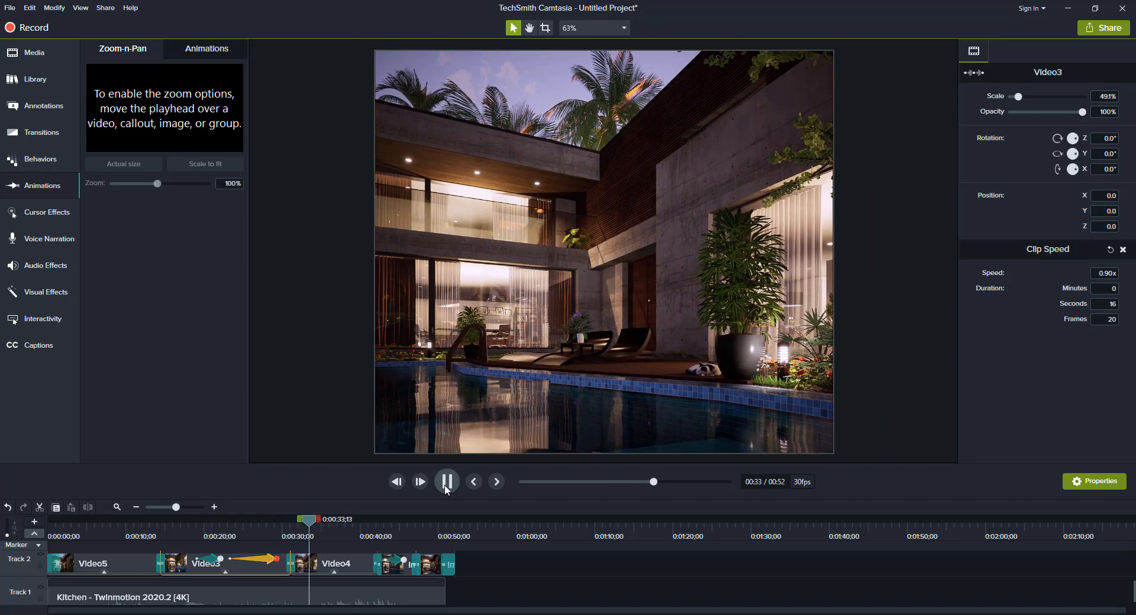
click(446, 485)
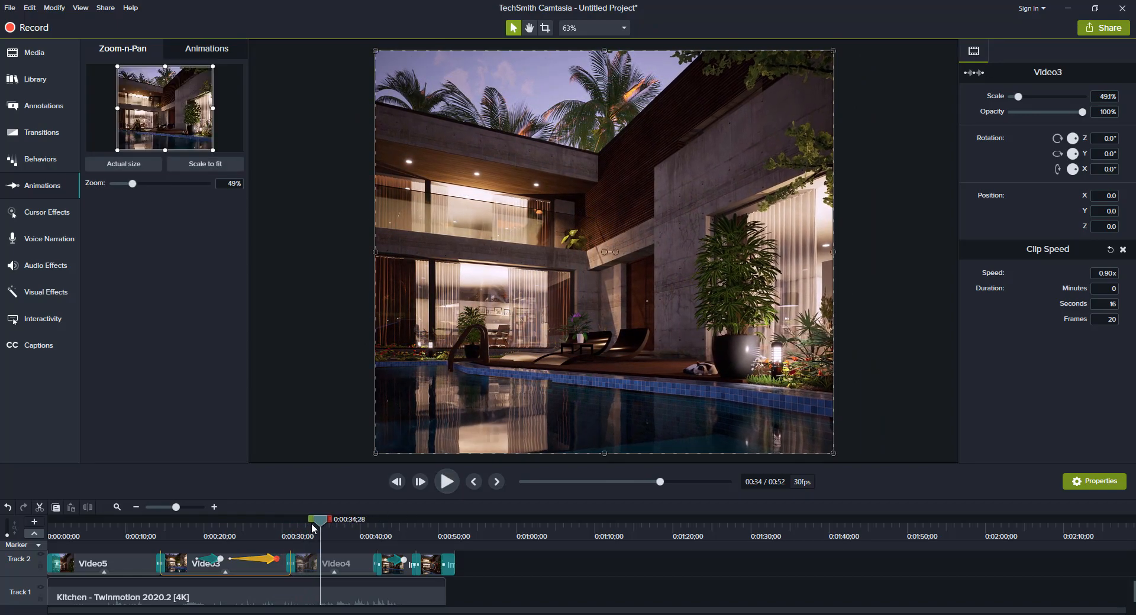
click(281, 532)
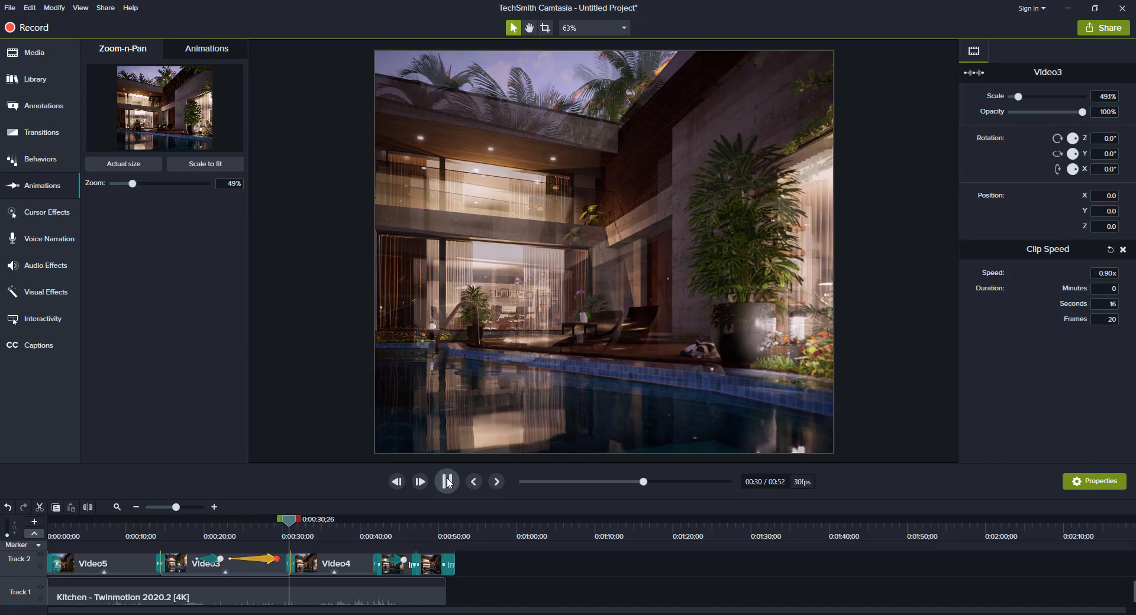
click(448, 482)
Step: Shorten Video3's second zoom animation to end at 0:00:28;14 and apply Bounce easing to it
click(270, 560)
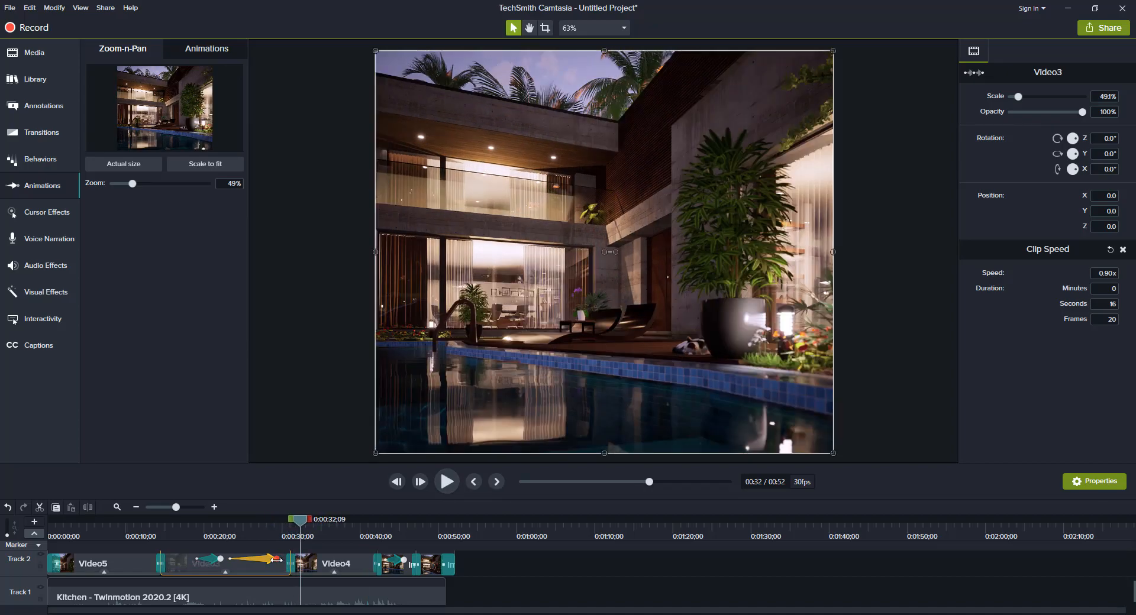
drag(270, 562, 269, 562)
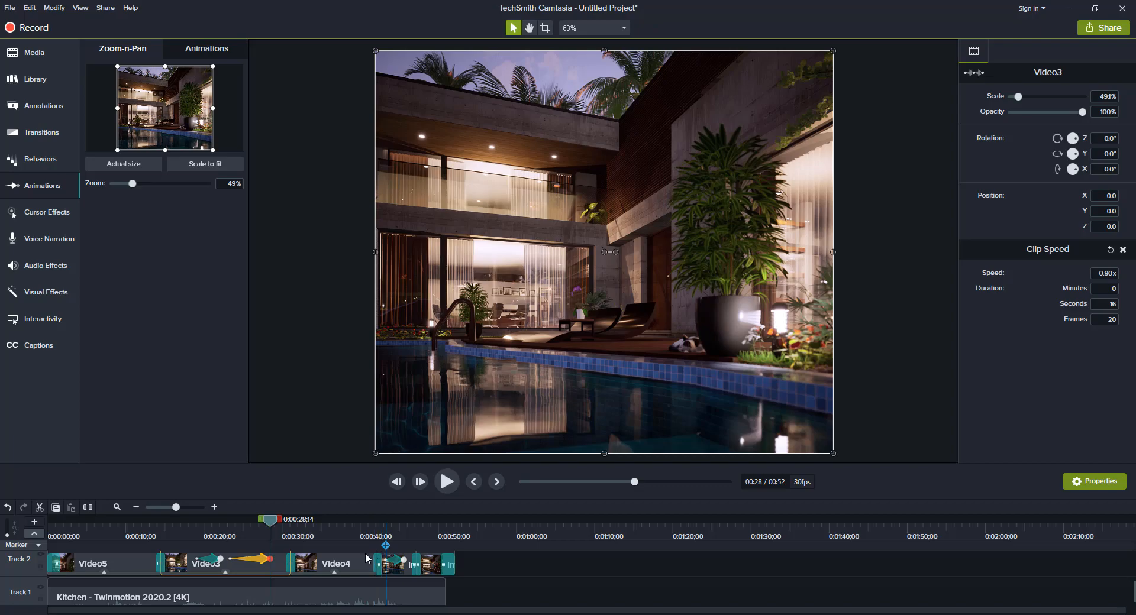
right_click(257, 562)
mouse_move(326, 531)
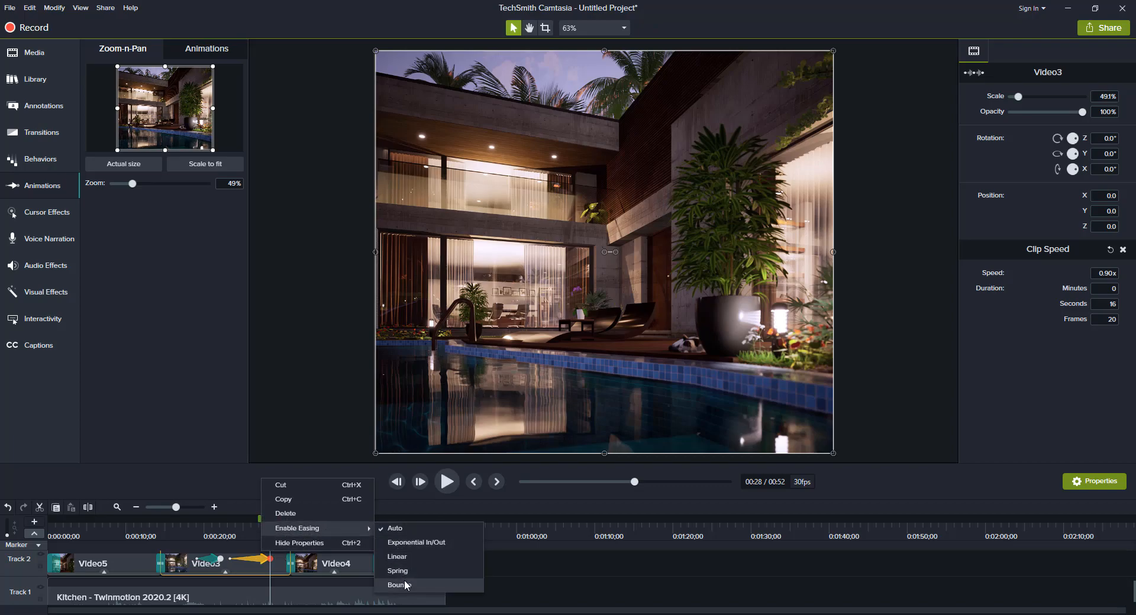
click(406, 585)
Step: Play back Video3's second zoom animation from about 0:00:23
drag(276, 524, 223, 524)
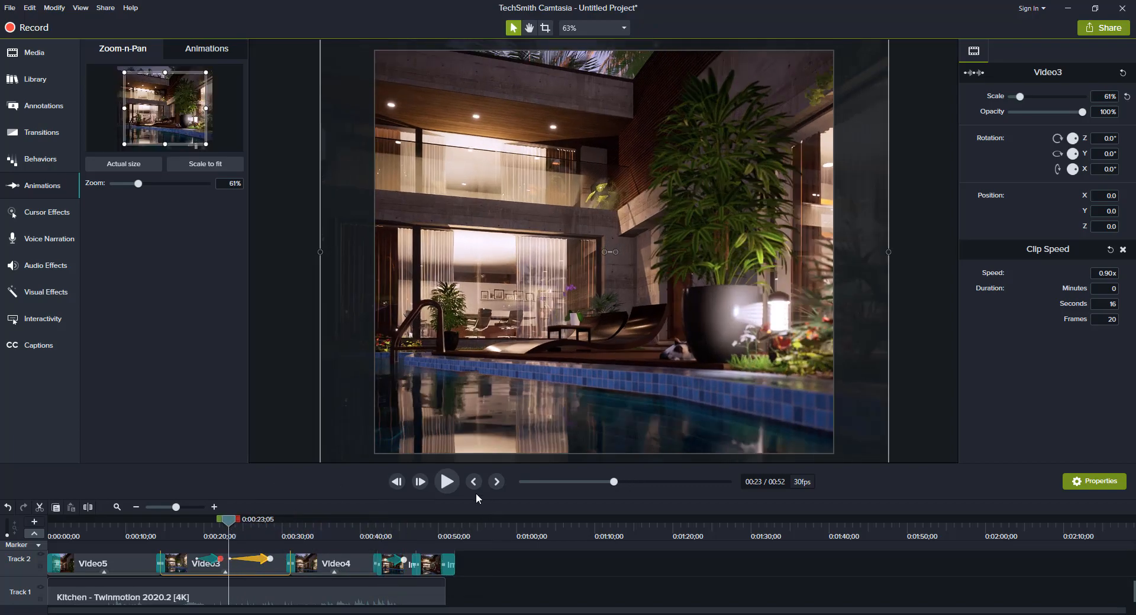
click(449, 484)
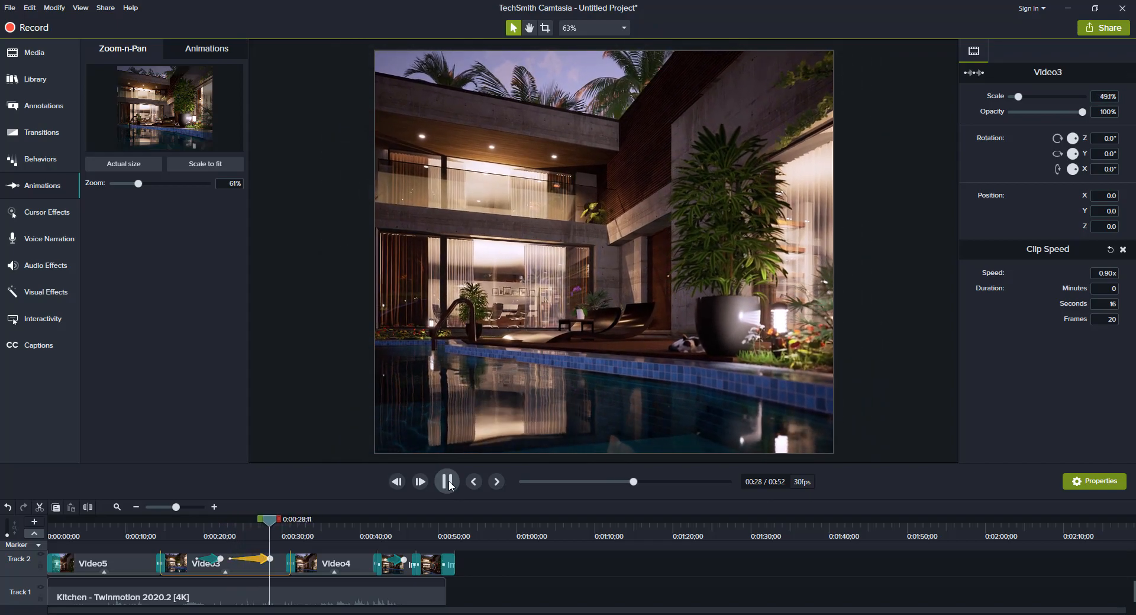
click(447, 482)
click(448, 482)
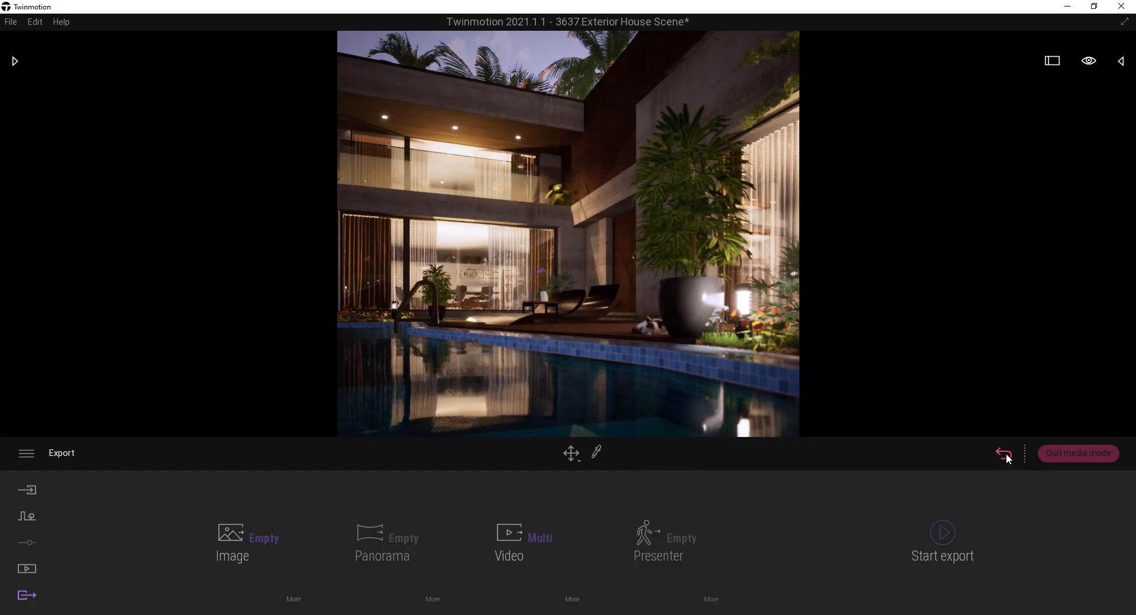
Step: Switch to Twinmotion, leave the export settings and view the start and end keyframes of Video3
click(1006, 455)
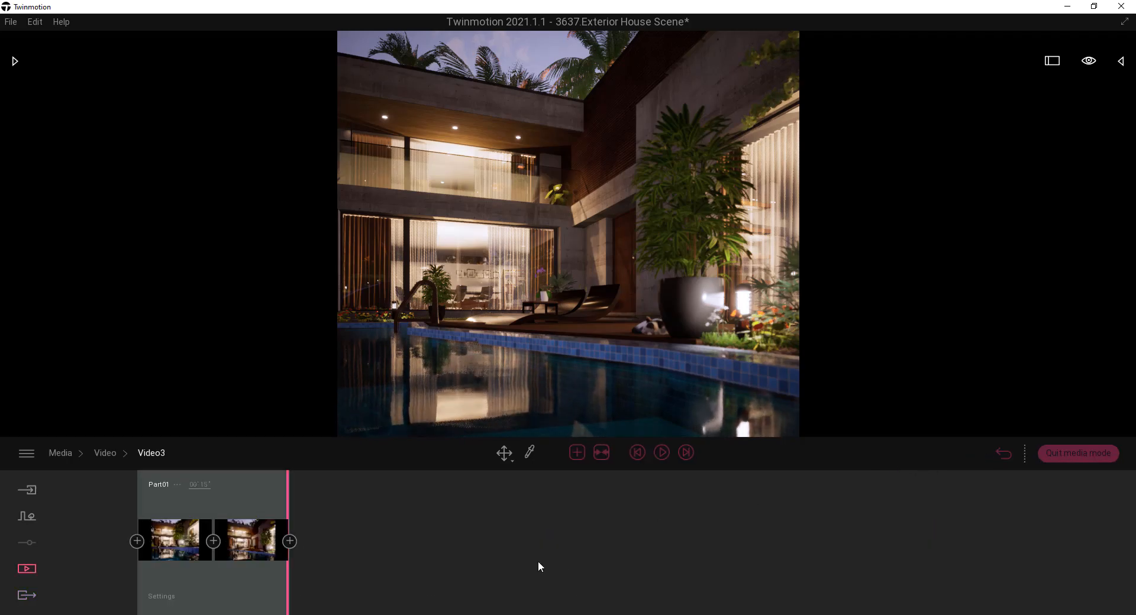
click(247, 535)
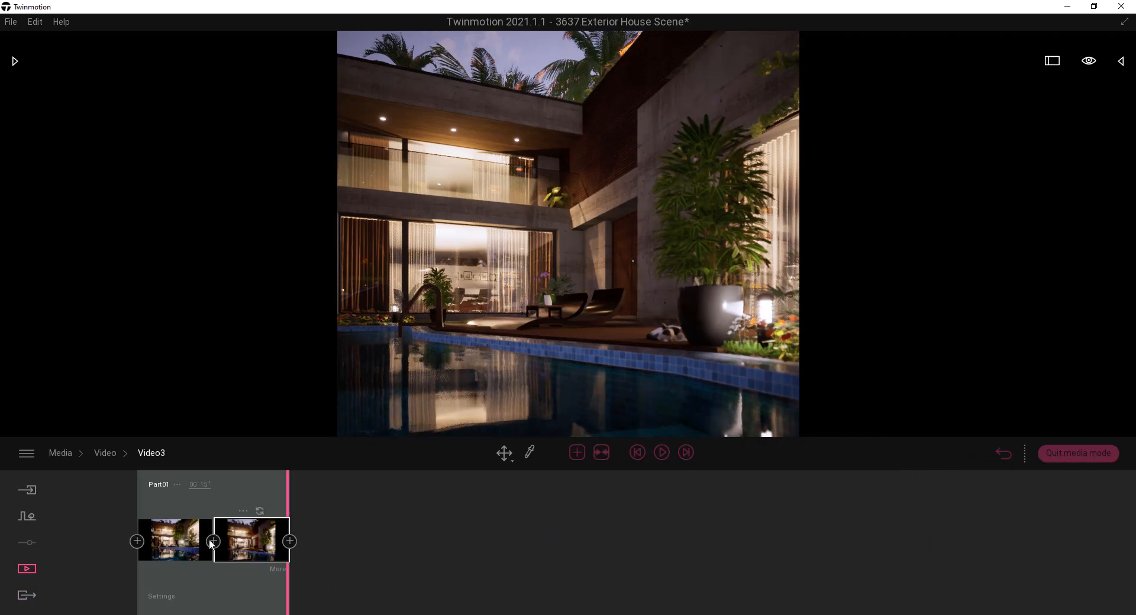
click(183, 546)
click(259, 543)
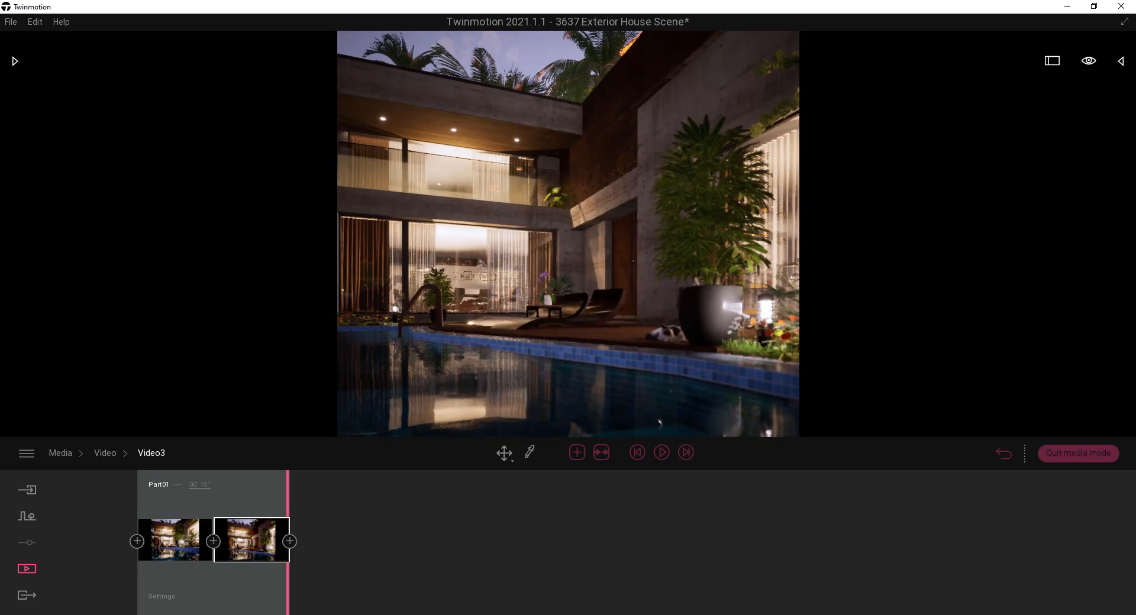
click(115, 453)
click(407, 510)
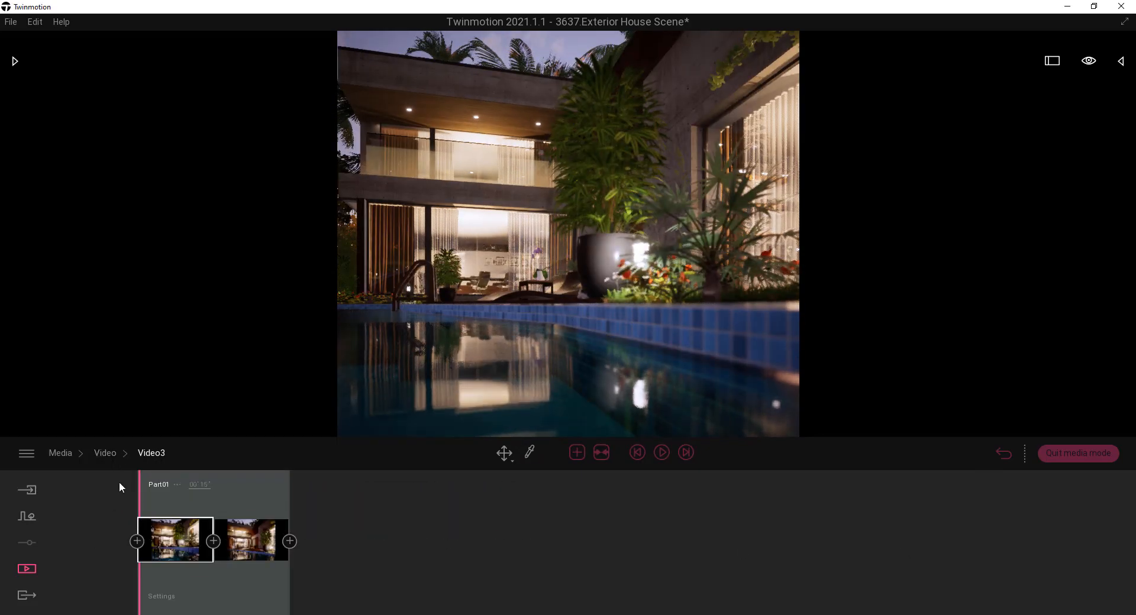
Step: Open Video4 in the media list and compare its start and end keyframes
click(105, 454)
click(499, 516)
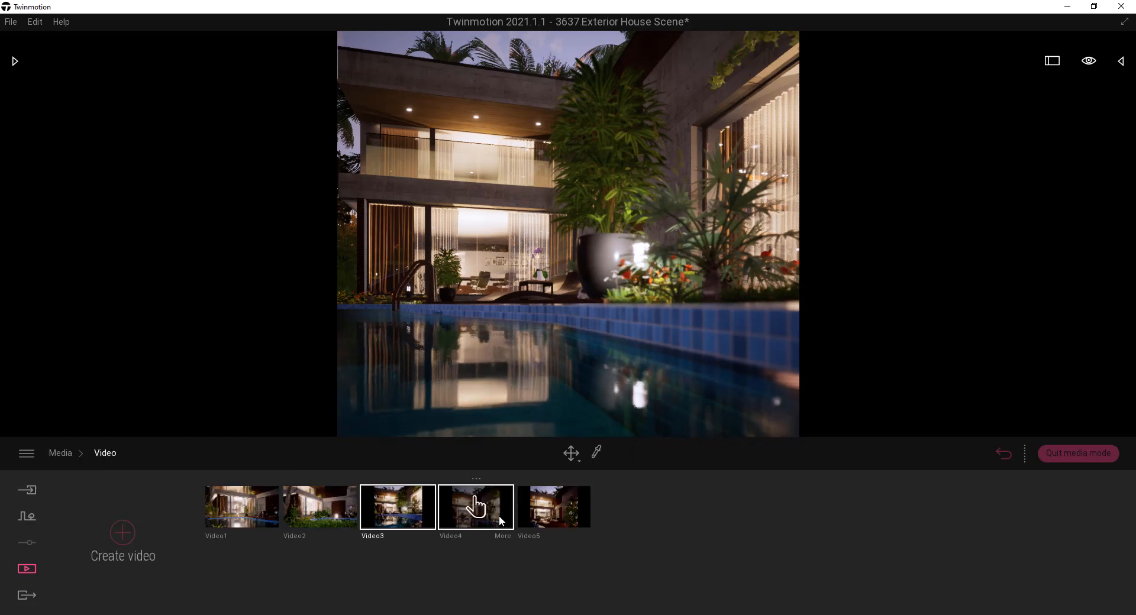
mouse_move(192, 537)
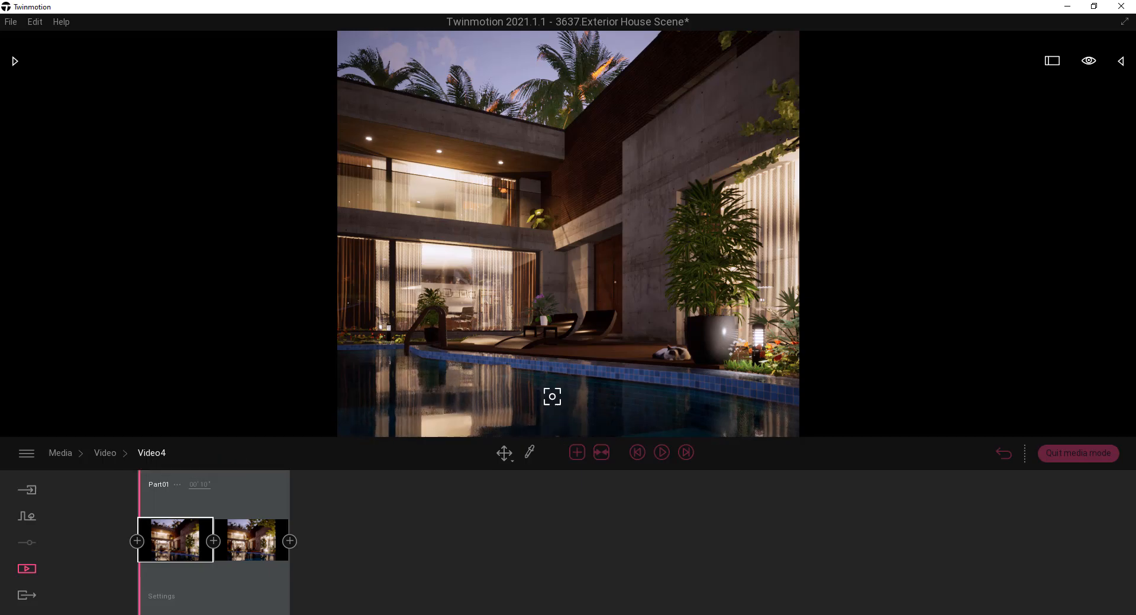
click(242, 548)
click(183, 543)
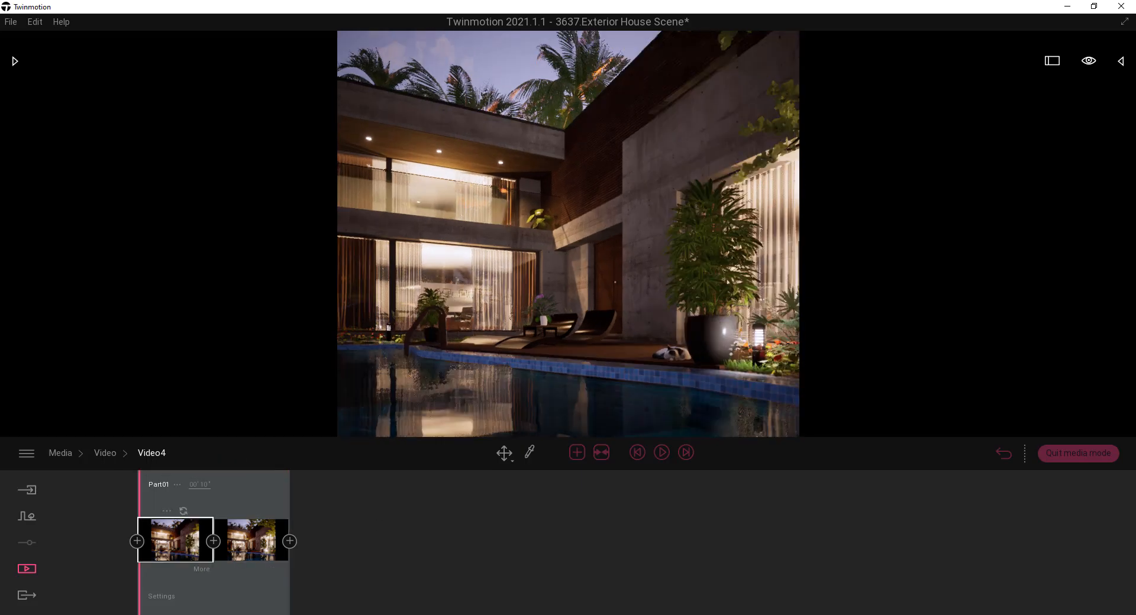
Step: Create a new video and update its first keyframe to a view across the pool towards the door and terrace
click(102, 454)
click(119, 533)
drag(582, 350, 687, 331)
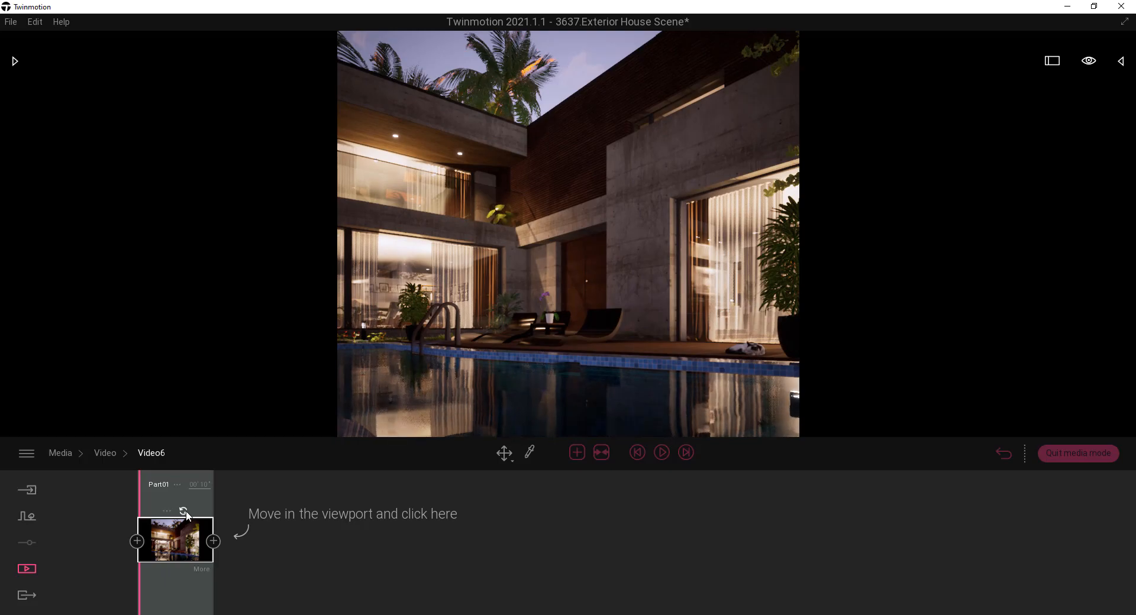
click(184, 511)
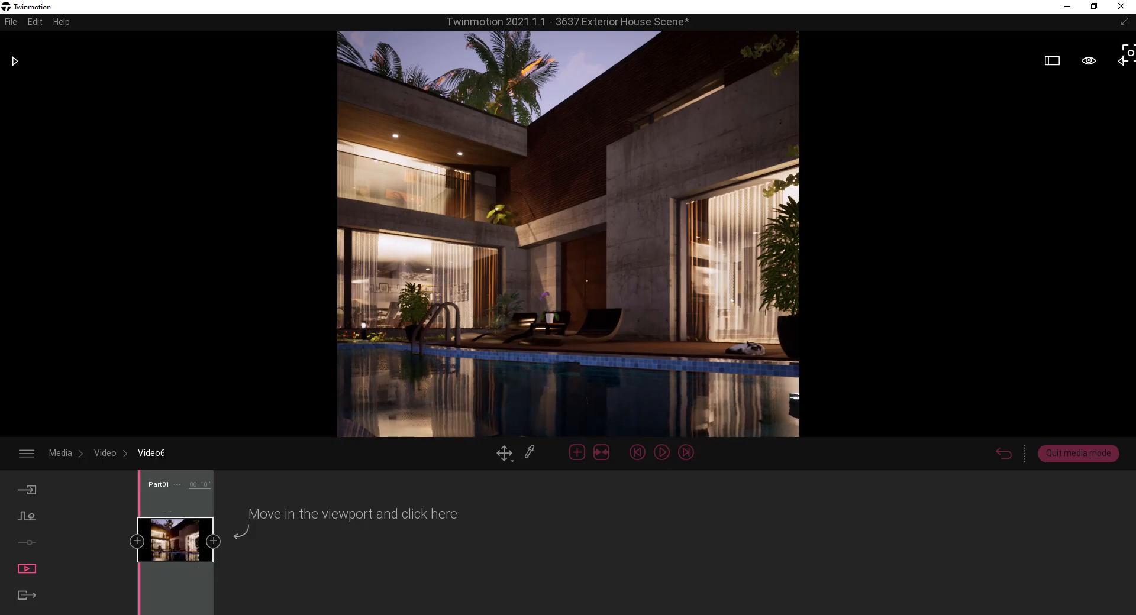
Step: Make the hidden Paula and Kelli characters visible in the scene list
click(1121, 62)
drag(1132, 268, 1132, 363)
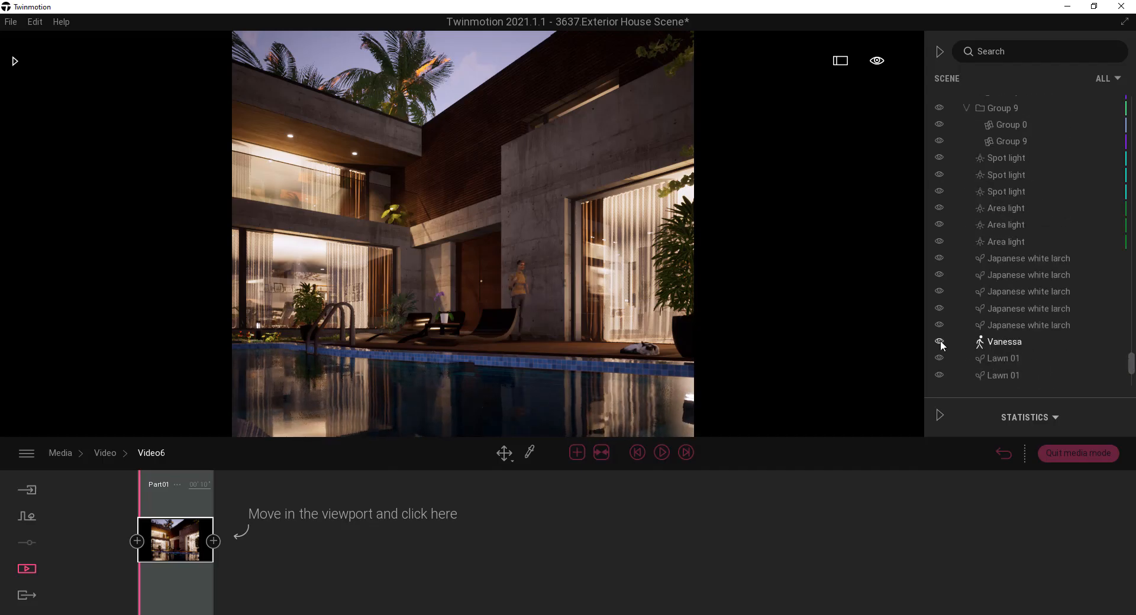
scroll(943, 342, down, 6)
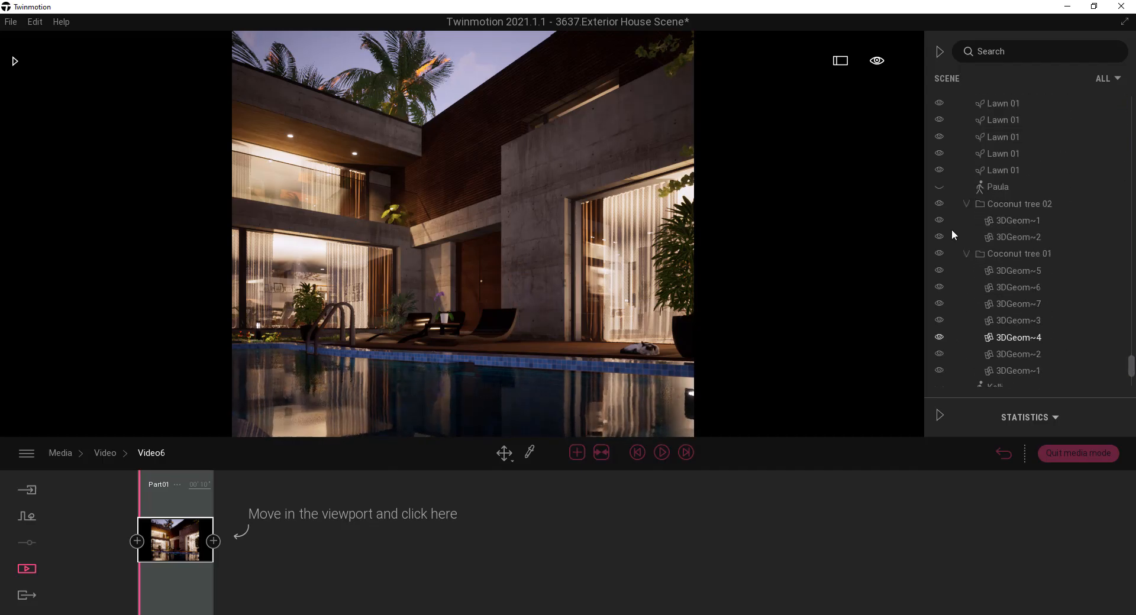
click(939, 187)
scroll(945, 231, down, 3)
click(939, 316)
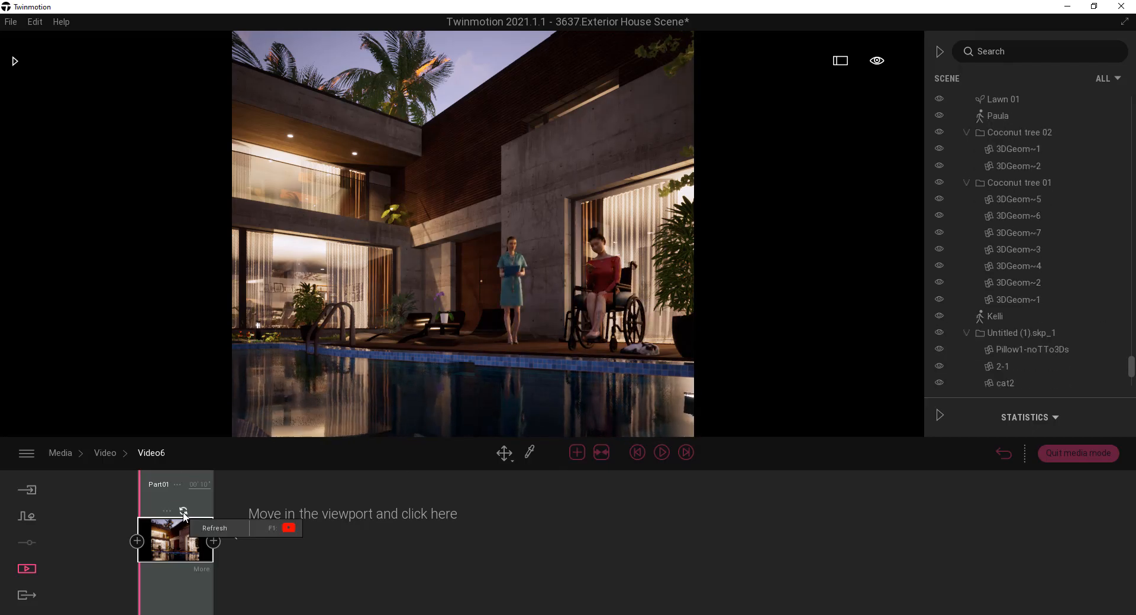
Step: Select the standing Kelli character on the deck and reposition it beside the woman in the wheelchair
scroll(469, 350, up, 4)
drag(469, 350, 456, 267)
scroll(490, 348, up, 2)
click(456, 271)
drag(449, 354, 364, 375)
key(d)
key(a)
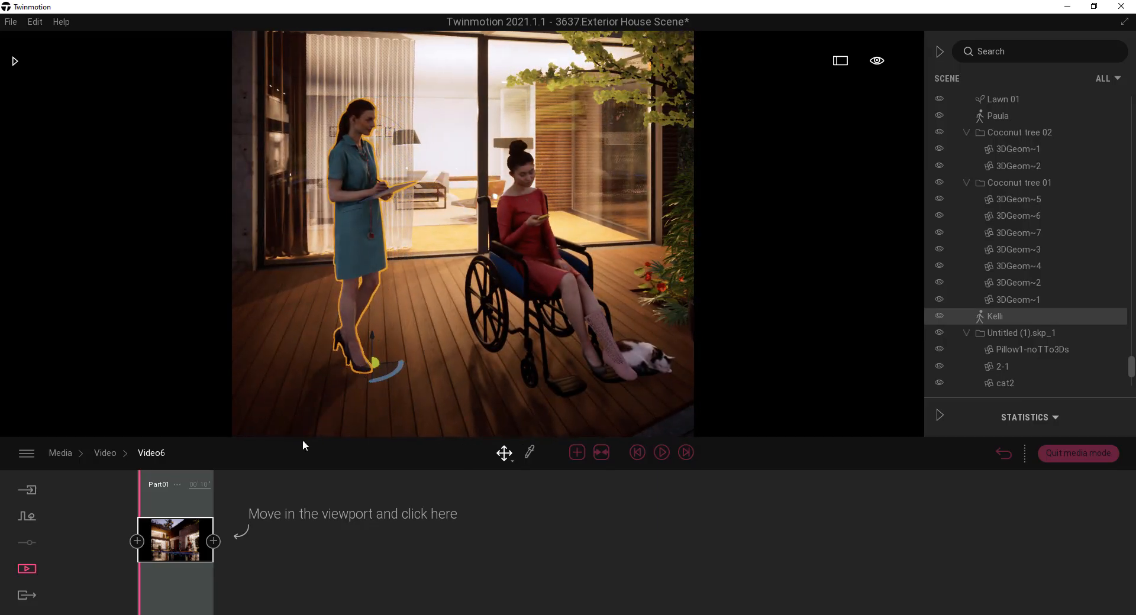
Step: Deselect the standing character, return to Video6's first keyframe view and hide the scene list
key(Escape)
click(194, 541)
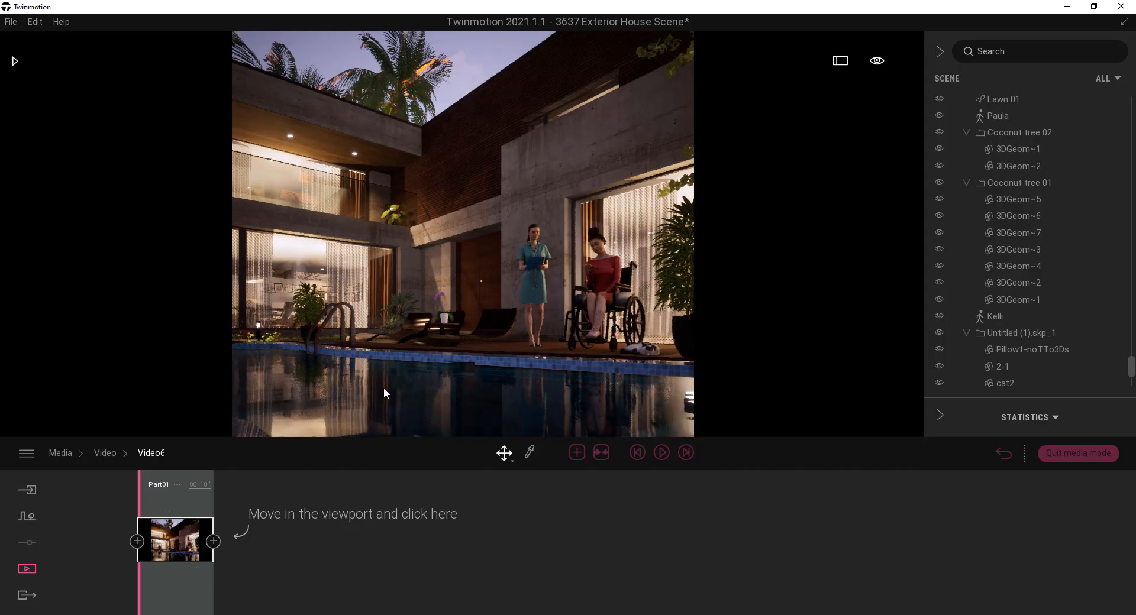
click(941, 54)
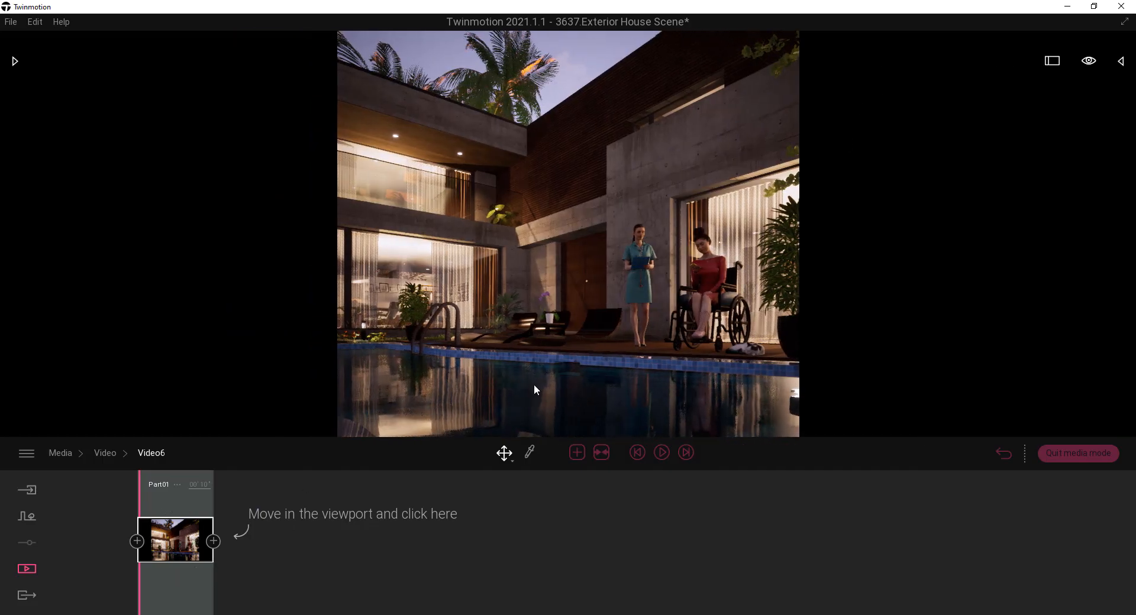
Step: Bring the camera closer to the two women across the pool and update Video6's first keyframe with that view
key(w)
drag(542, 388, 550, 390)
key(w)
key(w)
key(w)
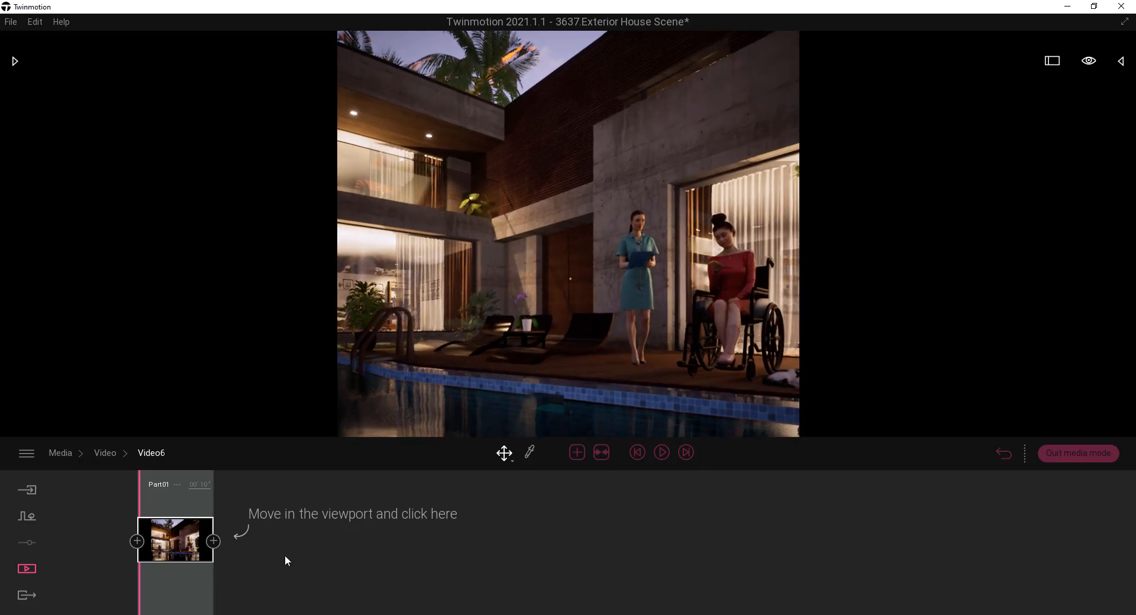
click(185, 513)
Step: Reframe the first keyframe from slightly farther back, including the potted plant and the cat beside the wheelchair
drag(484, 386, 505, 388)
key(s)
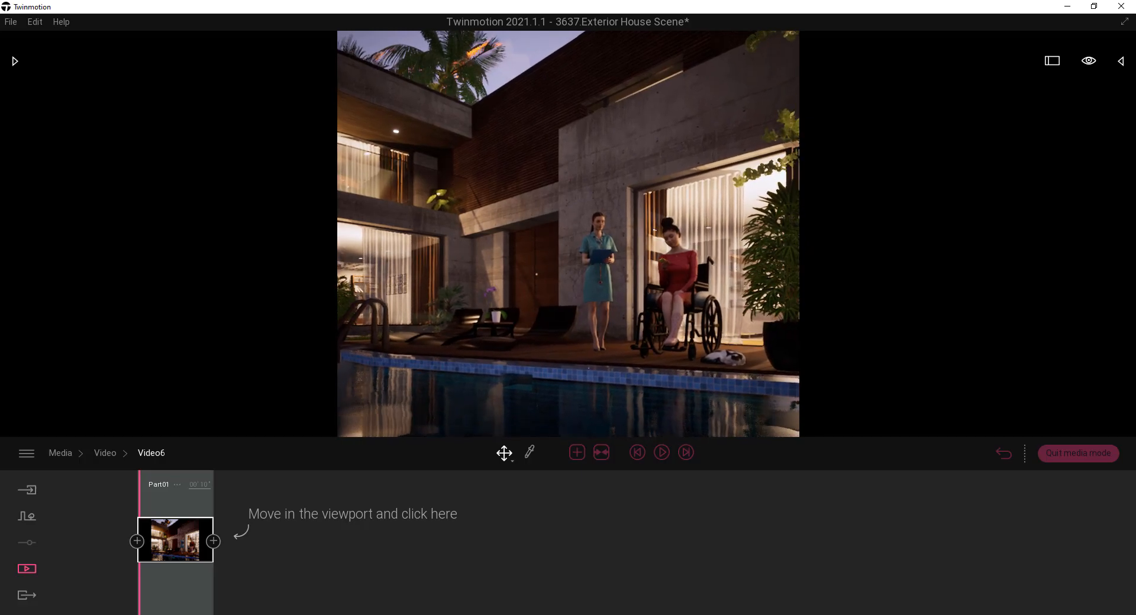
key(s)
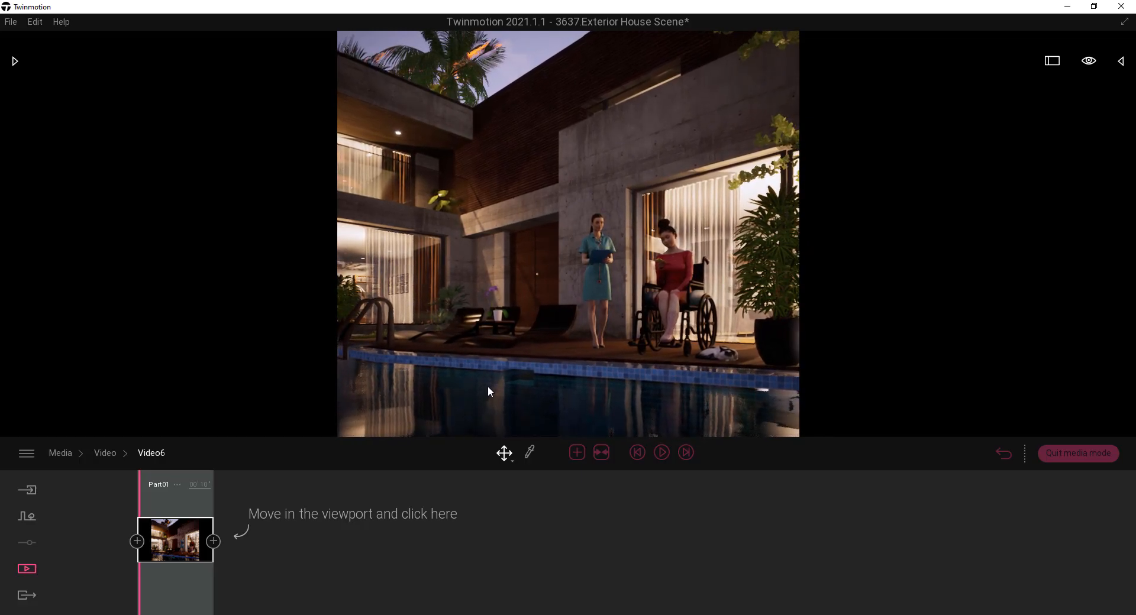
click(185, 513)
Step: Lower the camera to about deck level, pull it back slightly and update the first keyframe
key(q)
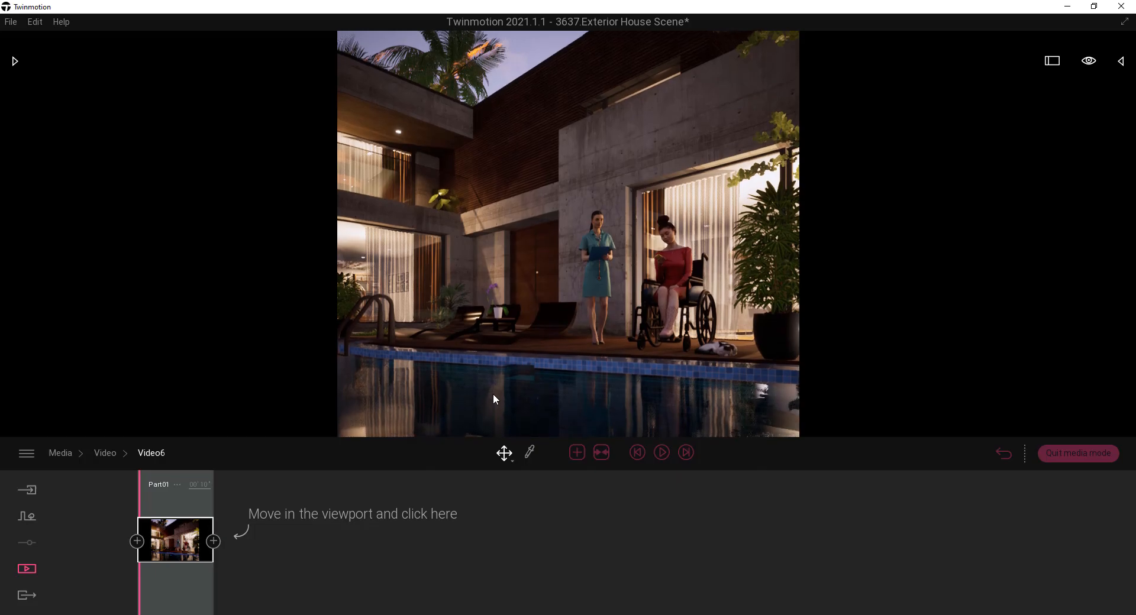
key(q)
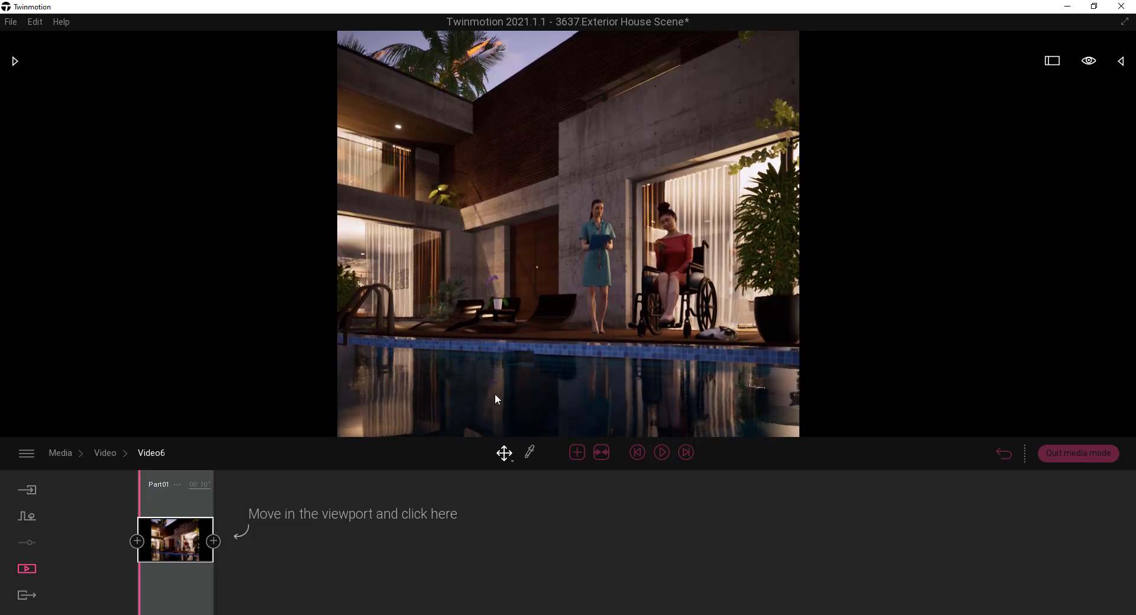
mouse_move(182, 513)
key(s)
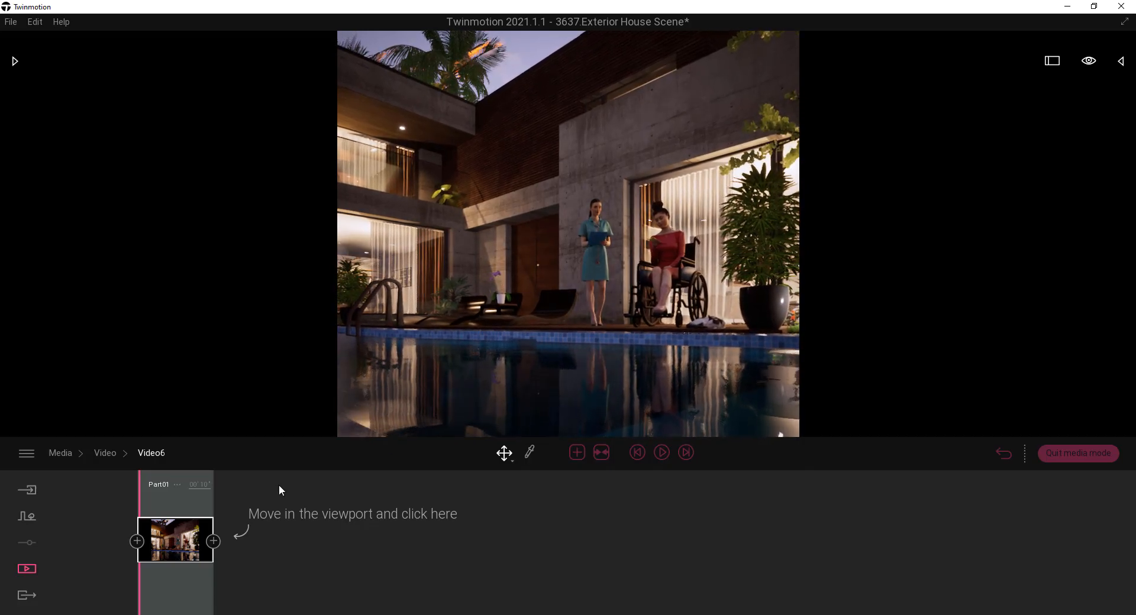
click(188, 533)
Step: Add a second keyframe with the camera shifted to face the lit doorway behind the women, and preview the clip
drag(495, 375, 536, 372)
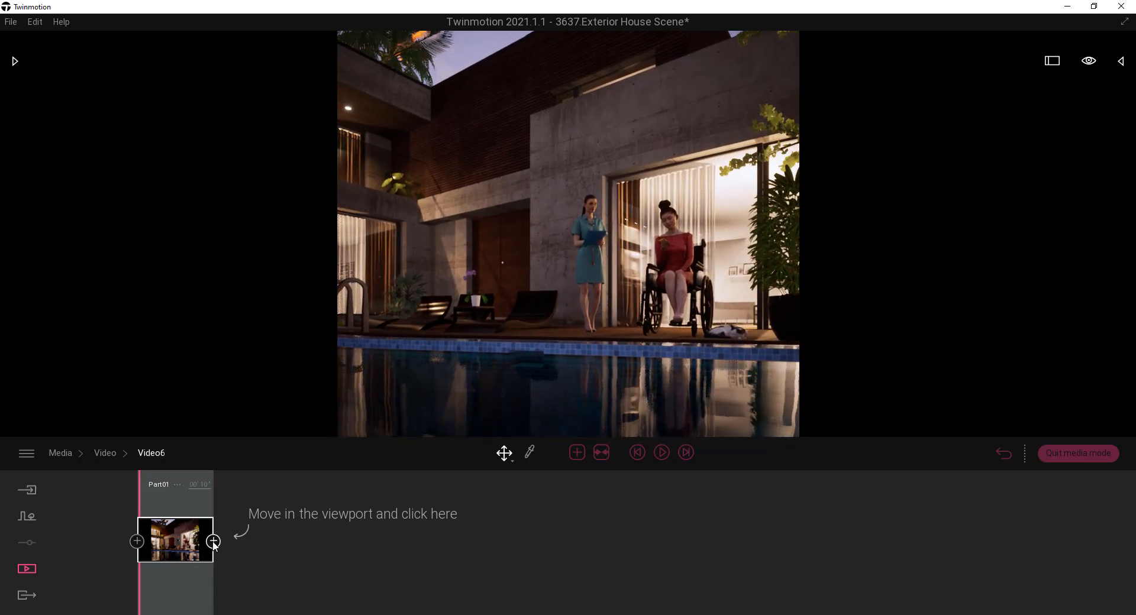
click(213, 542)
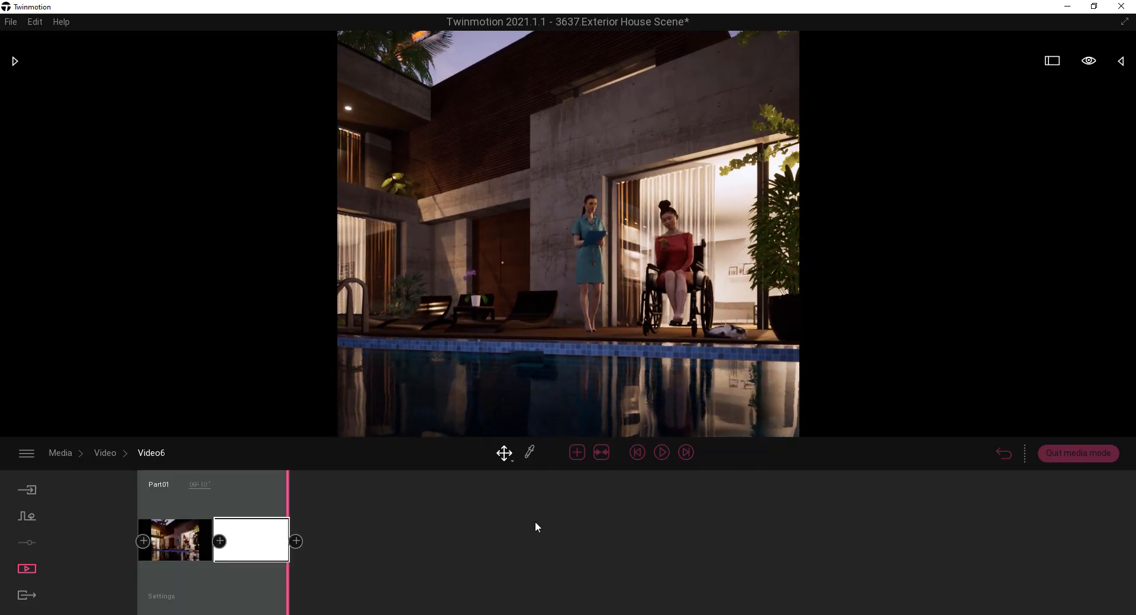
click(662, 453)
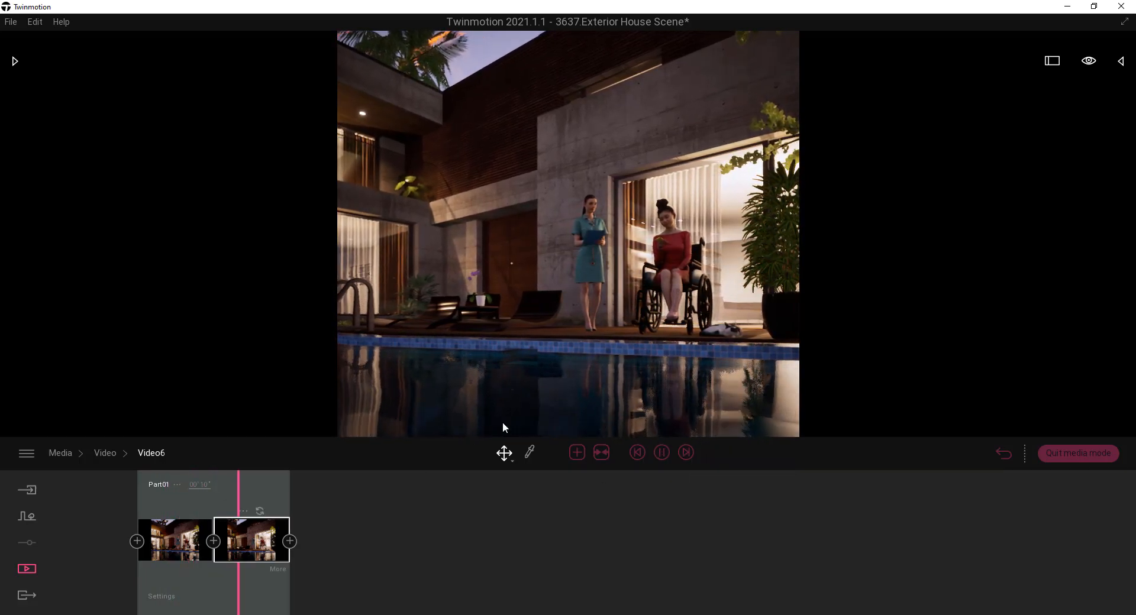
Step: Shift the camera further around to show more of the lit interior, update the second keyframe and replay the clip
drag(513, 425, 541, 423)
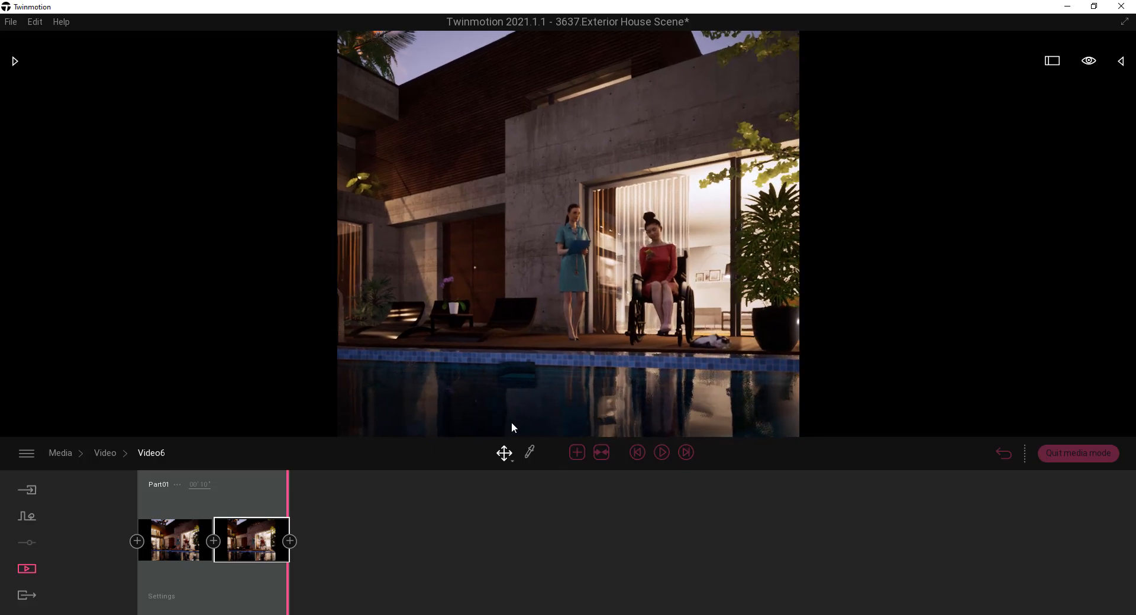
drag(513, 421, 503, 427)
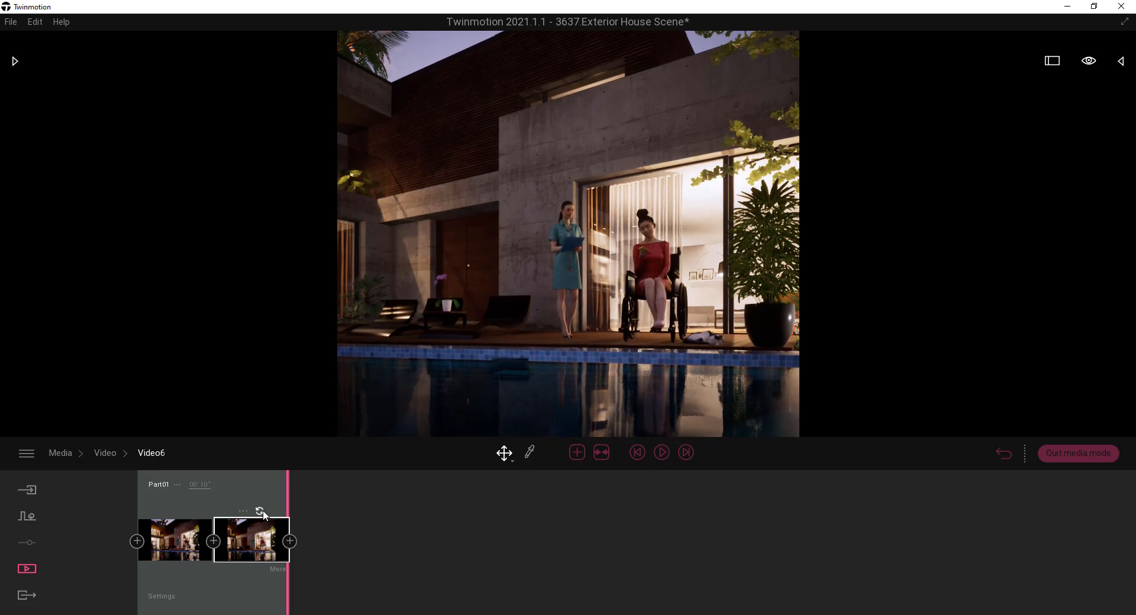
click(662, 452)
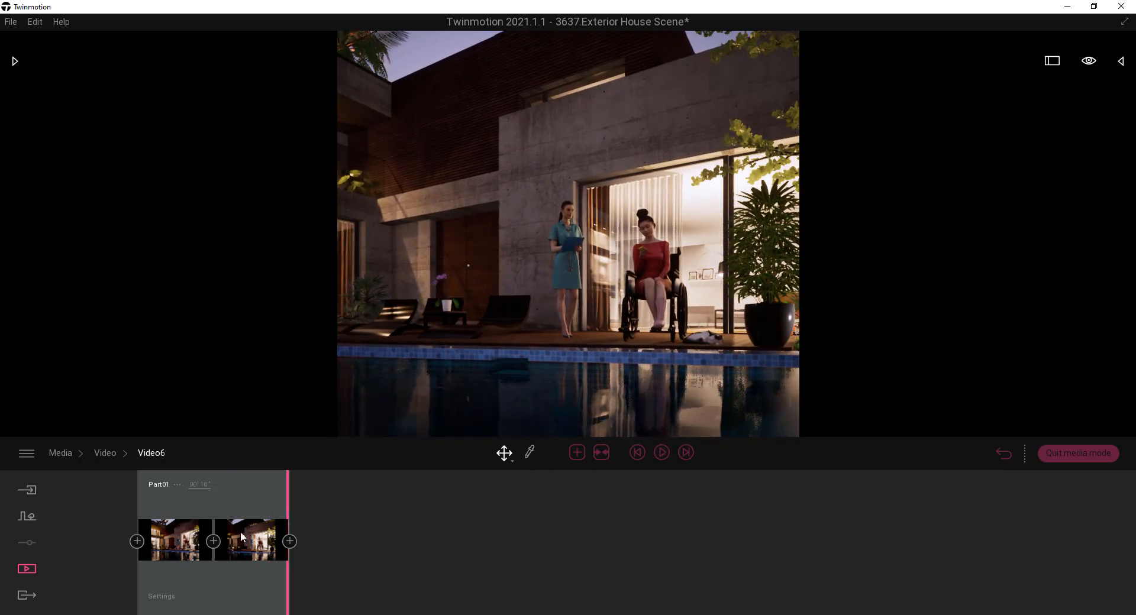
Step: Export only Video6, clearing all other videos from the export selection
click(26, 596)
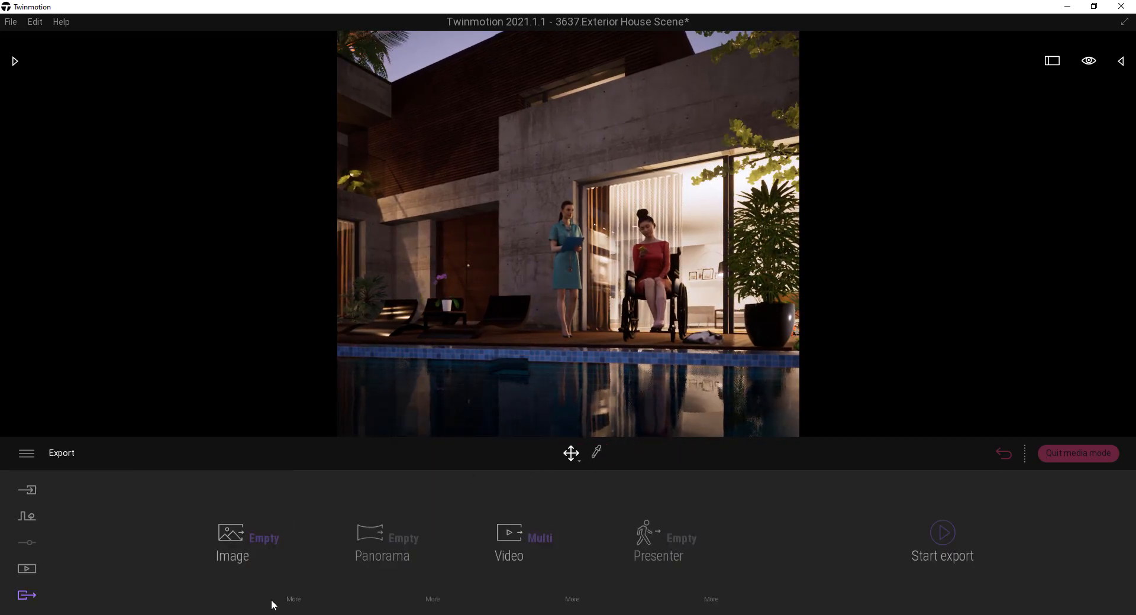
click(538, 540)
click(696, 244)
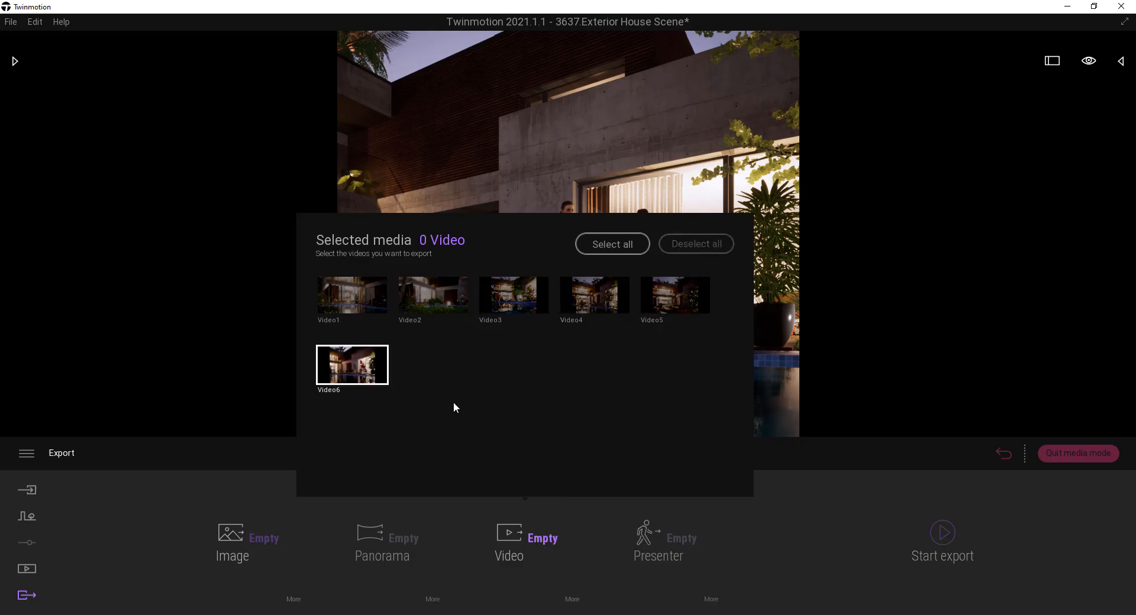
click(352, 365)
click(942, 533)
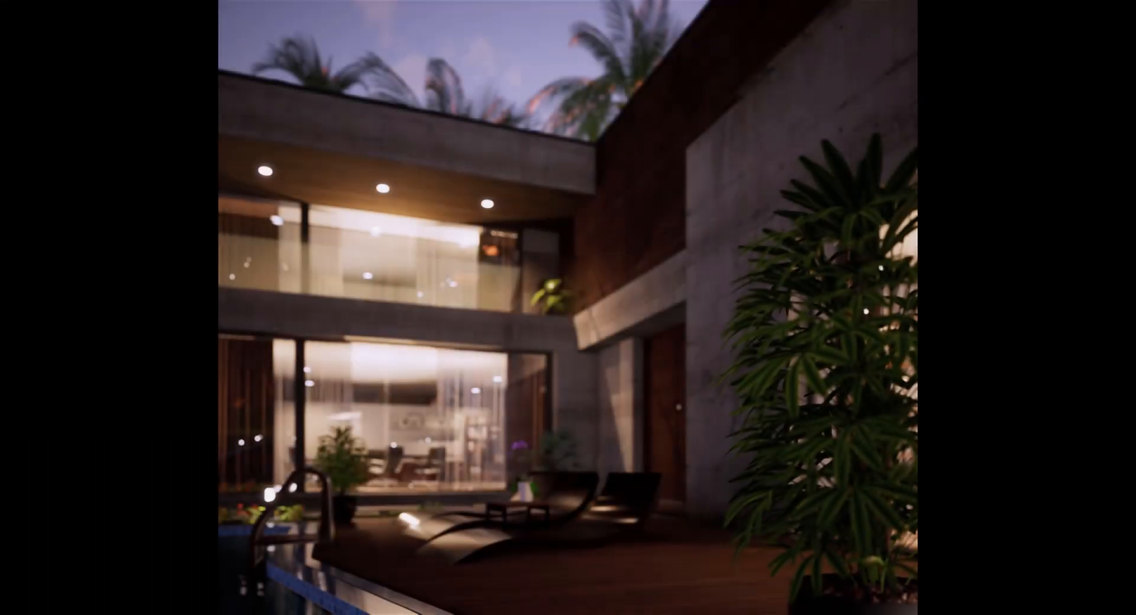